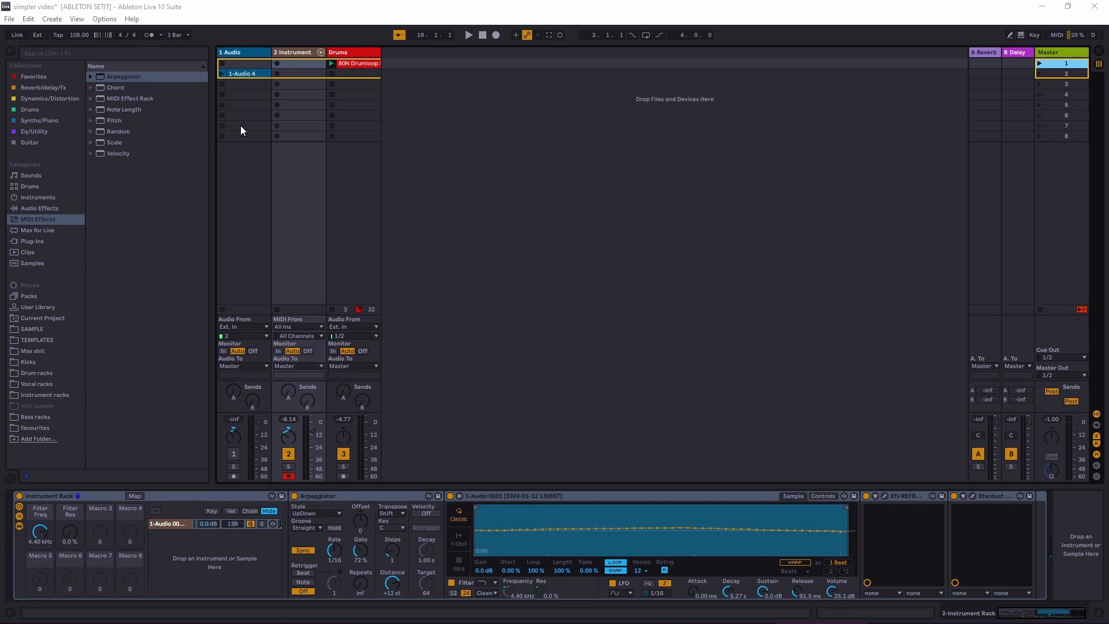
Examine the instrument rack's device chain on the 2 Instrument track.
{"action": "left_click", "coordinate": [300, 53]}
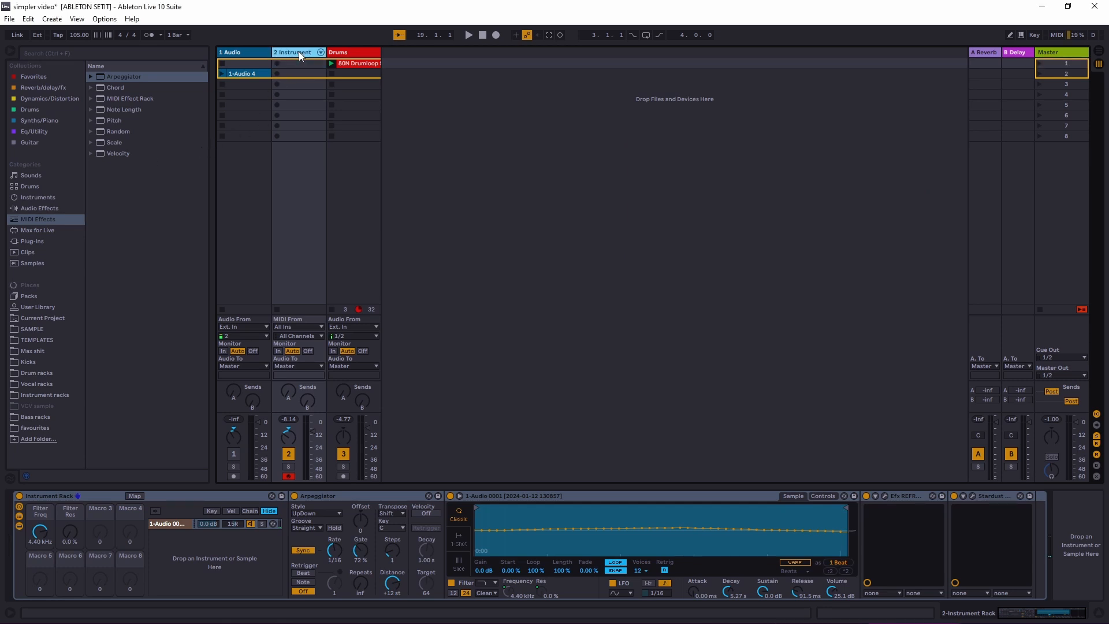
{"action": "left_click", "coordinate": [180, 496]}
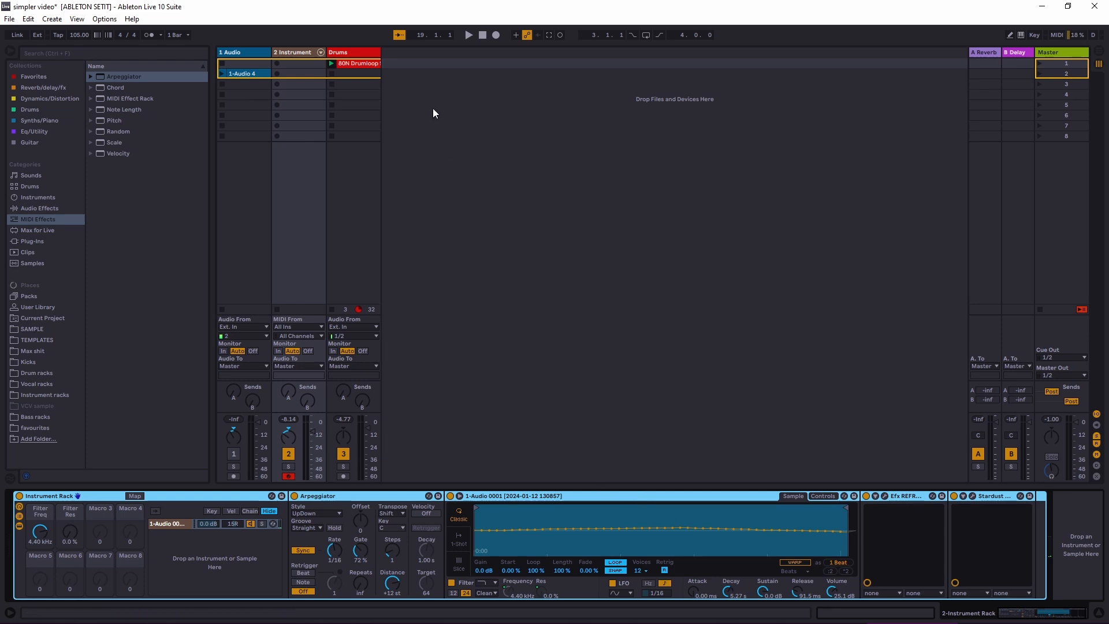
{"action": "left_click", "coordinate": [419, 62]}
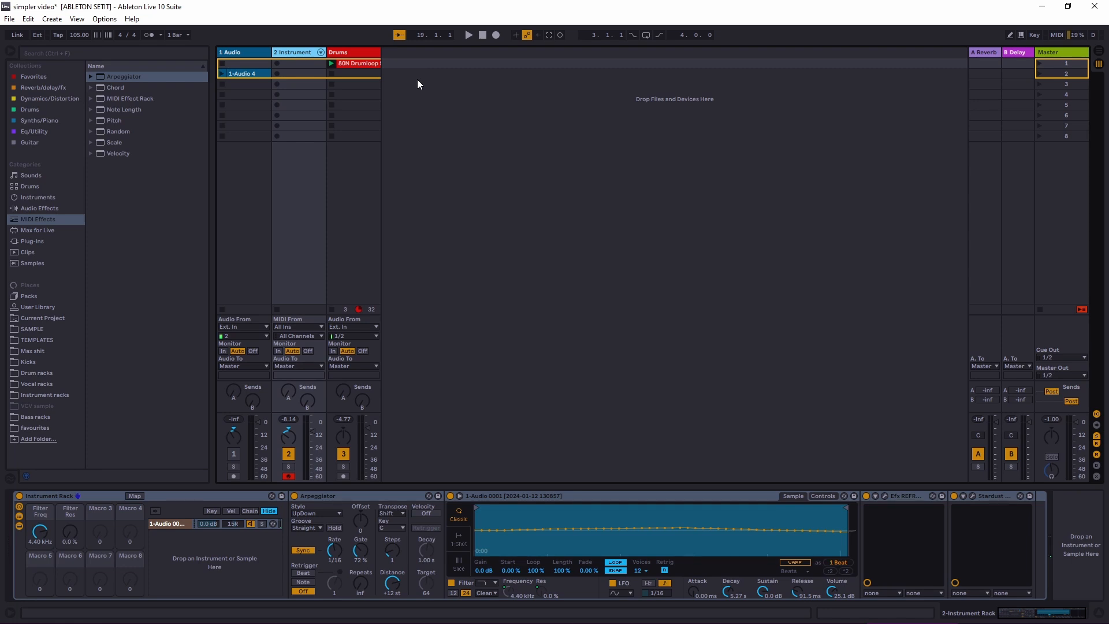
Deactivate the Drums track and insert a new MIDI track after it.
{"action": "right_click", "coordinate": [437, 58]}
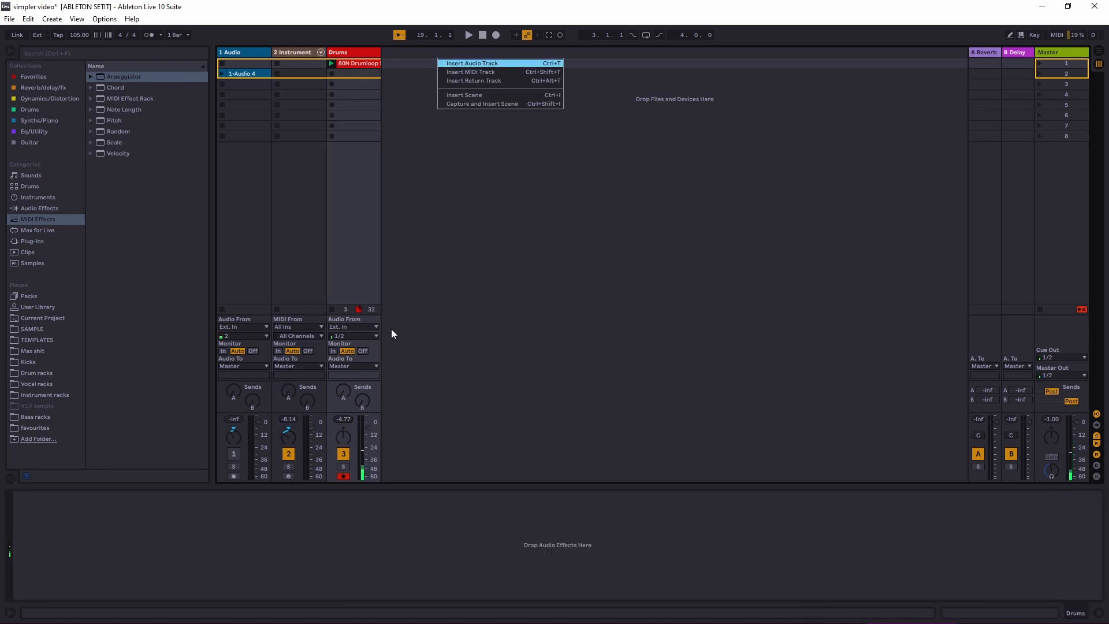
{"action": "left_click", "coordinate": [341, 454]}
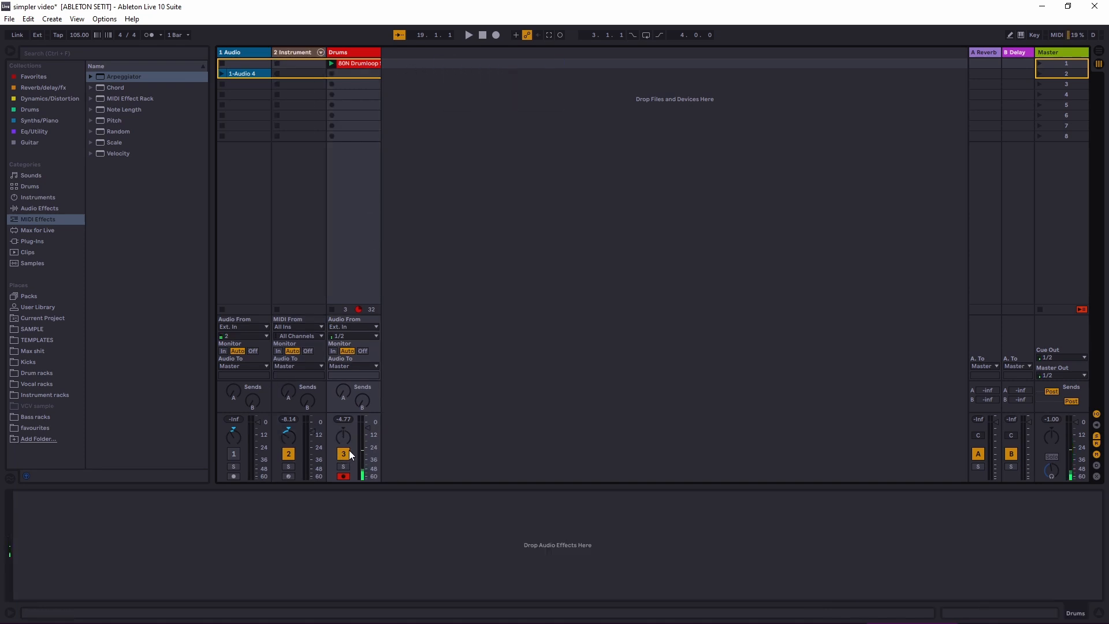
{"action": "right_click", "coordinate": [452, 51]}
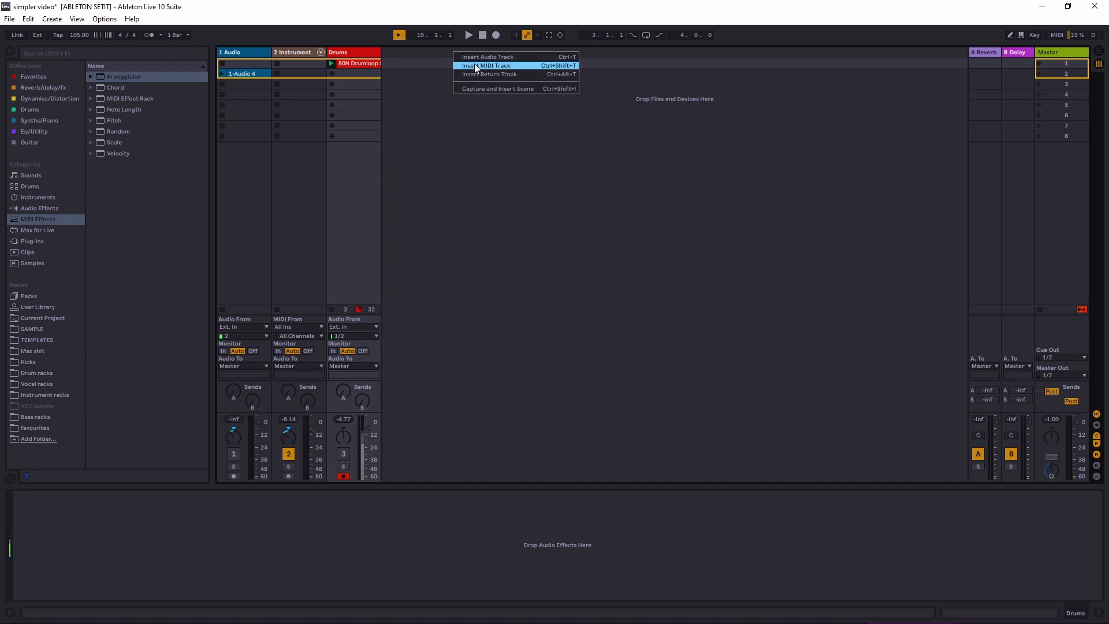
{"action": "left_click", "coordinate": [476, 65]}
{"action": "left_click", "coordinate": [421, 51]}
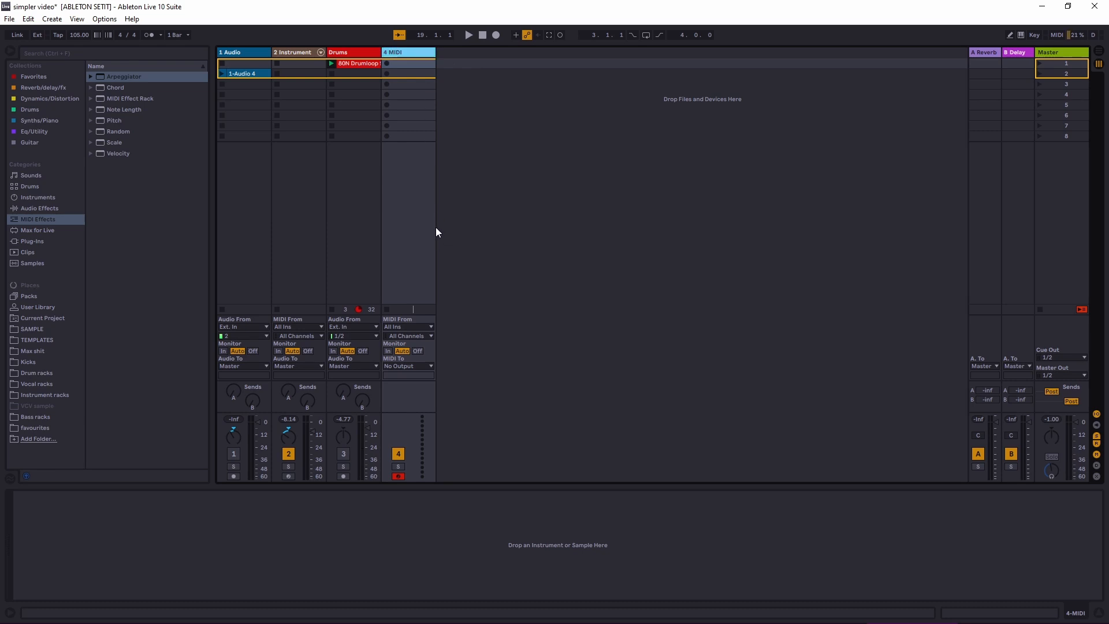
Load an empty Instrument Rack onto the new MIDI track and show its macro controls.
{"action": "left_click", "coordinate": [55, 199]}
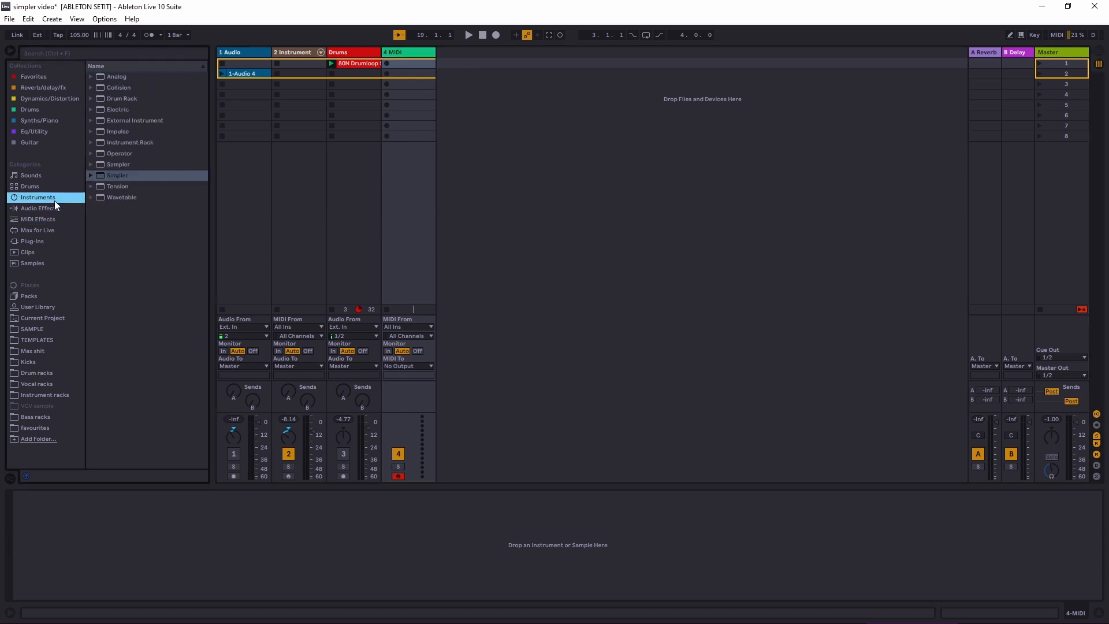
{"action": "left_click", "coordinate": [148, 142]}
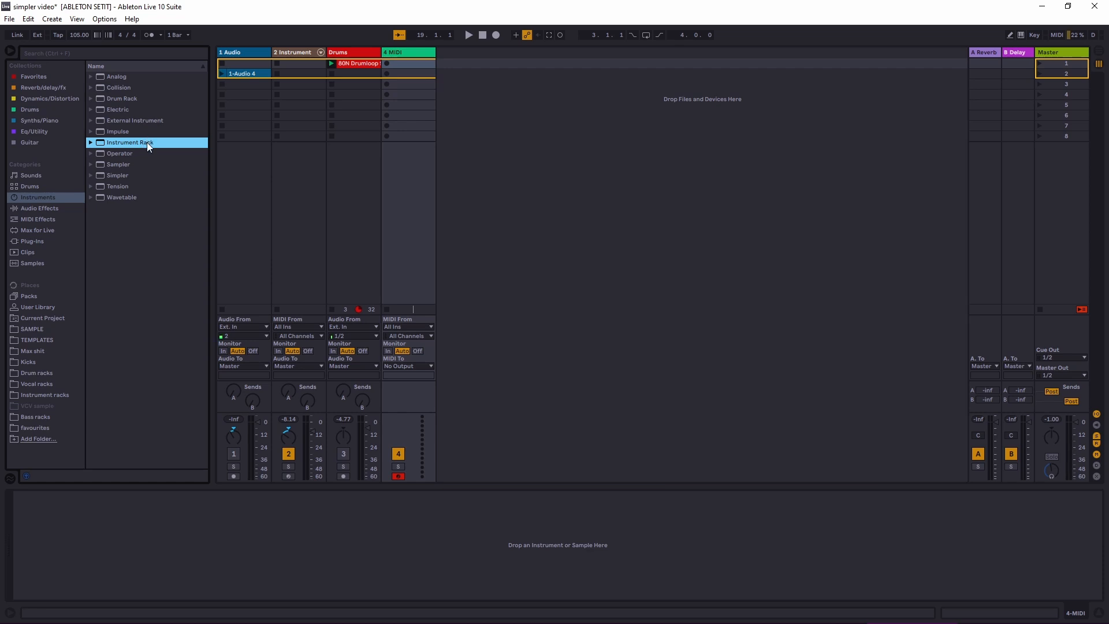
{"action": "left_click_drag", "start_coordinate": [146, 142], "coordinate": [170, 539]}
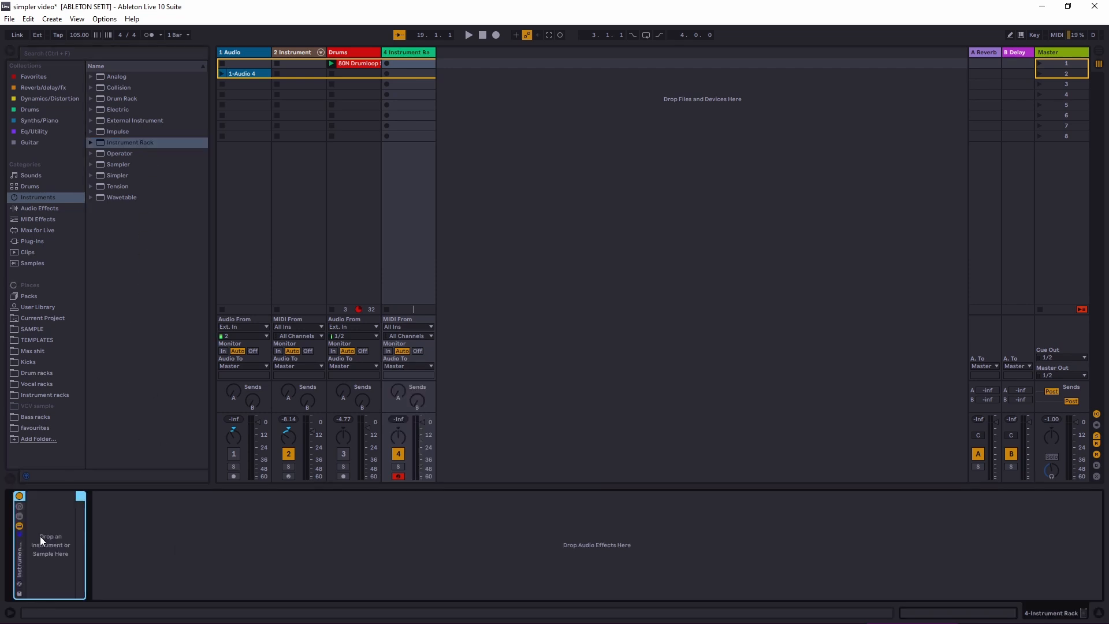
{"action": "left_click", "coordinate": [19, 506]}
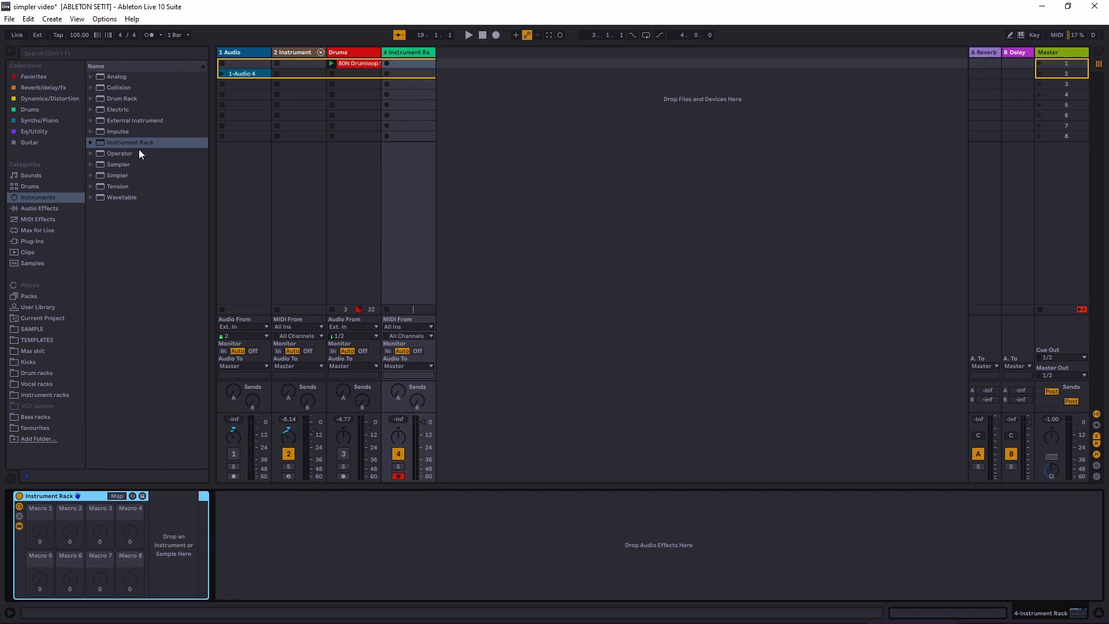
Add an empty Simpler inside the Instrument Rack on track 4.
{"action": "left_click", "coordinate": [116, 175]}
{"action": "left_click_drag", "start_coordinate": [116, 175], "coordinate": [192, 550]}
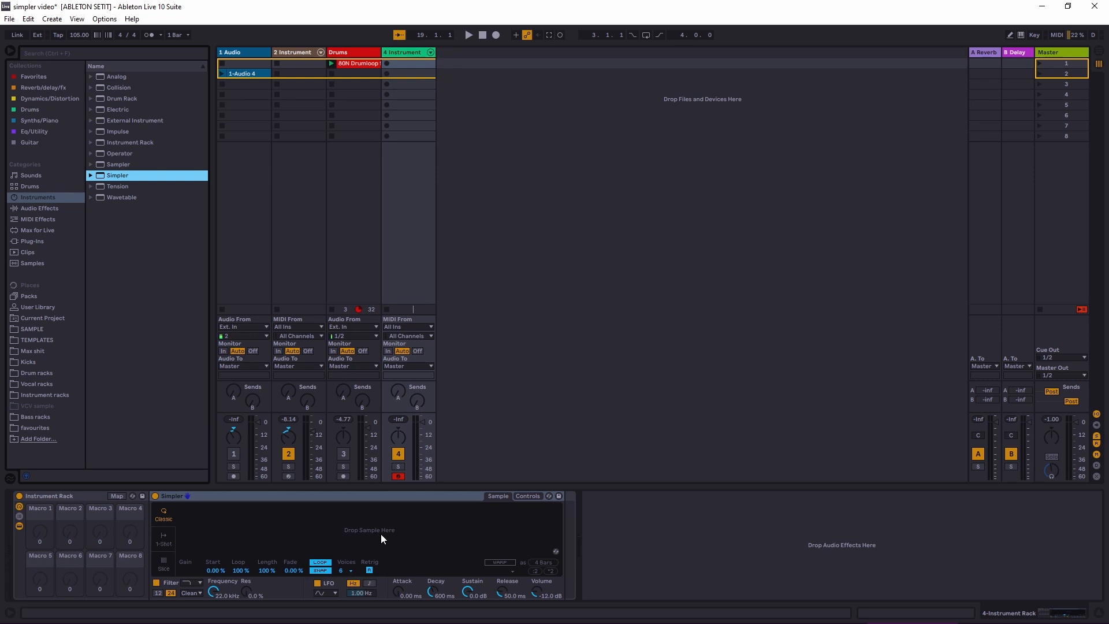
{"action": "left_click", "coordinate": [407, 50]}
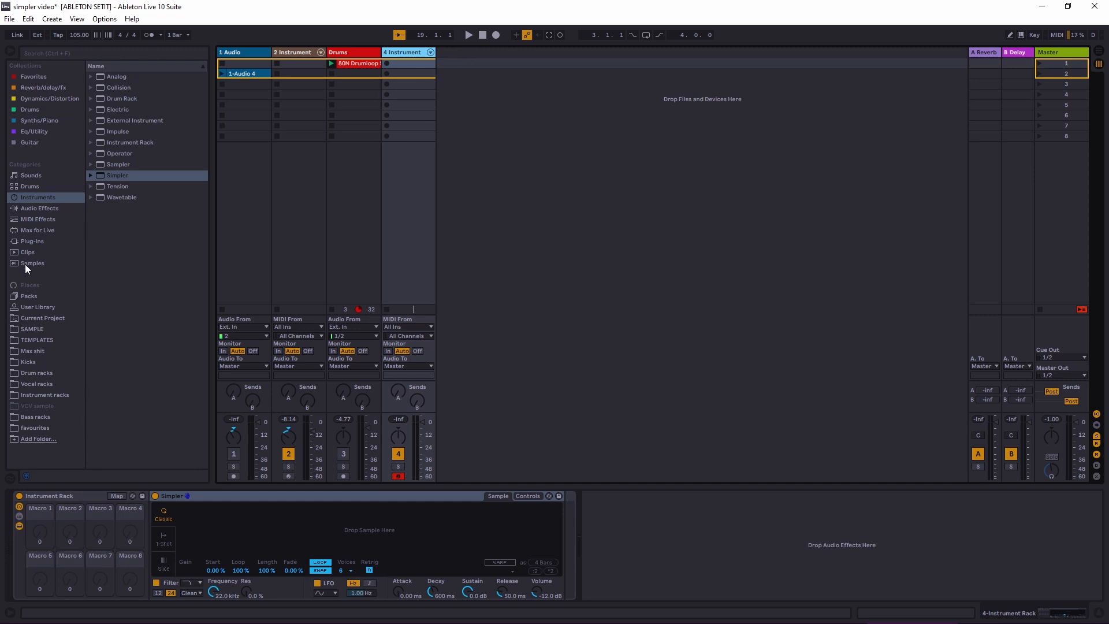
Insert an audio track after track 4 with external input channel 2 and monitoring off.
{"action": "right_click", "coordinate": [485, 56]}
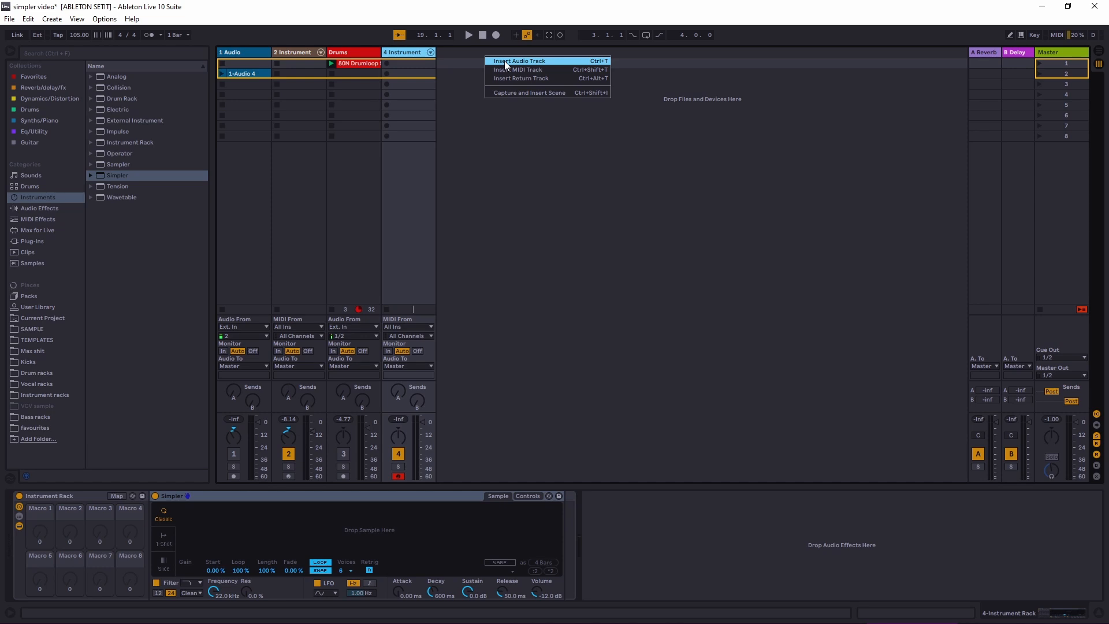
{"action": "left_click", "coordinate": [504, 60]}
{"action": "left_click", "coordinate": [464, 336]}
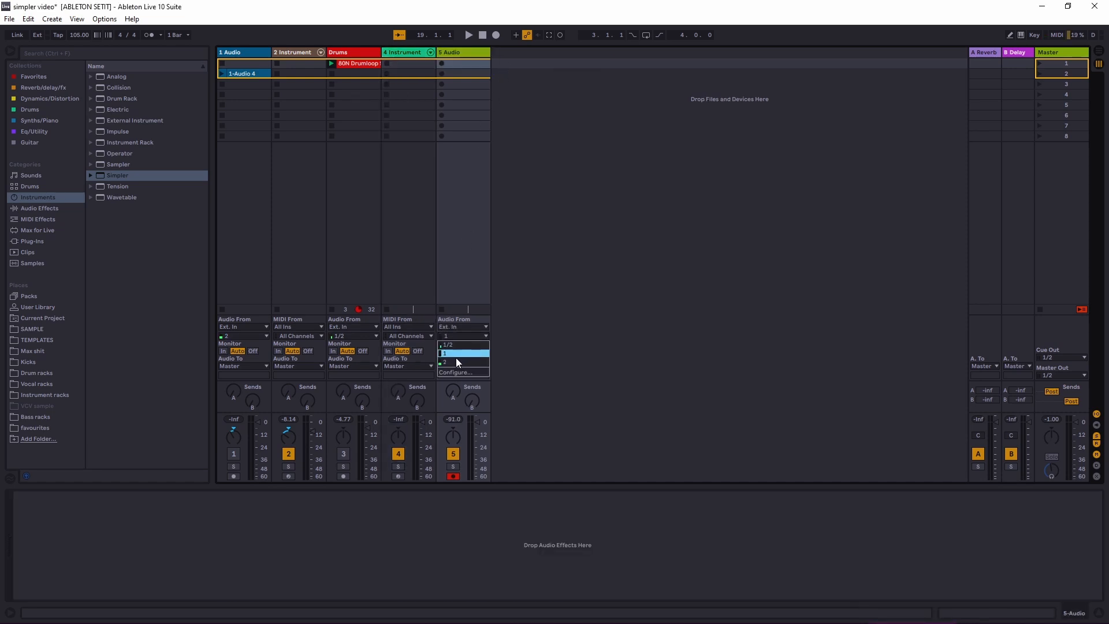
{"action": "left_click", "coordinate": [455, 361]}
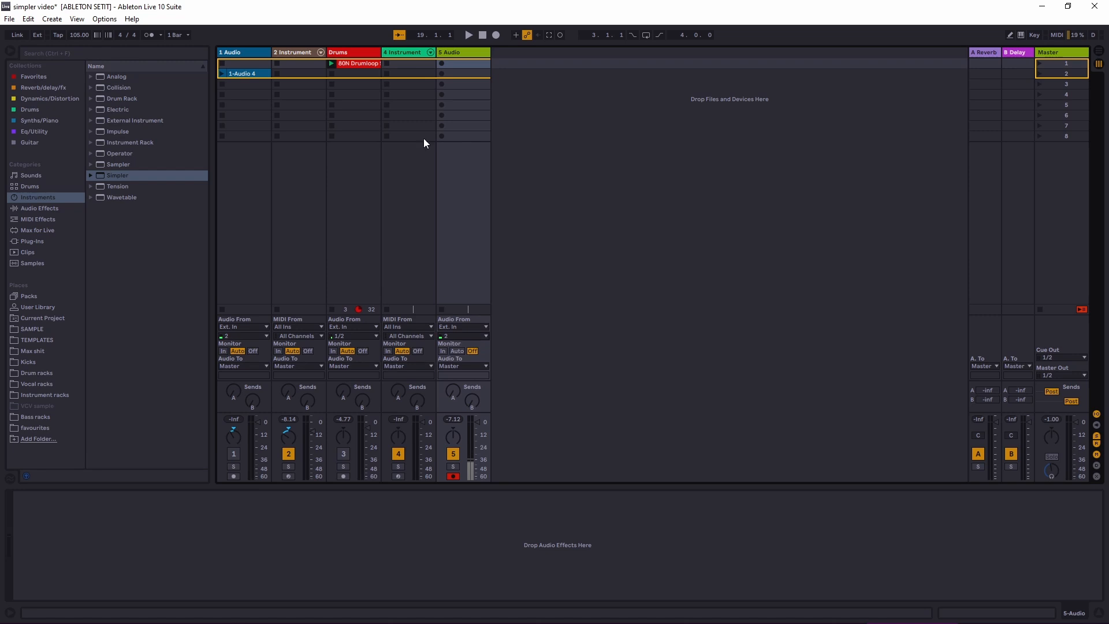
Record a short audio clip into the first slot of the new audio track and stop playback.
{"action": "left_click", "coordinate": [442, 63]}
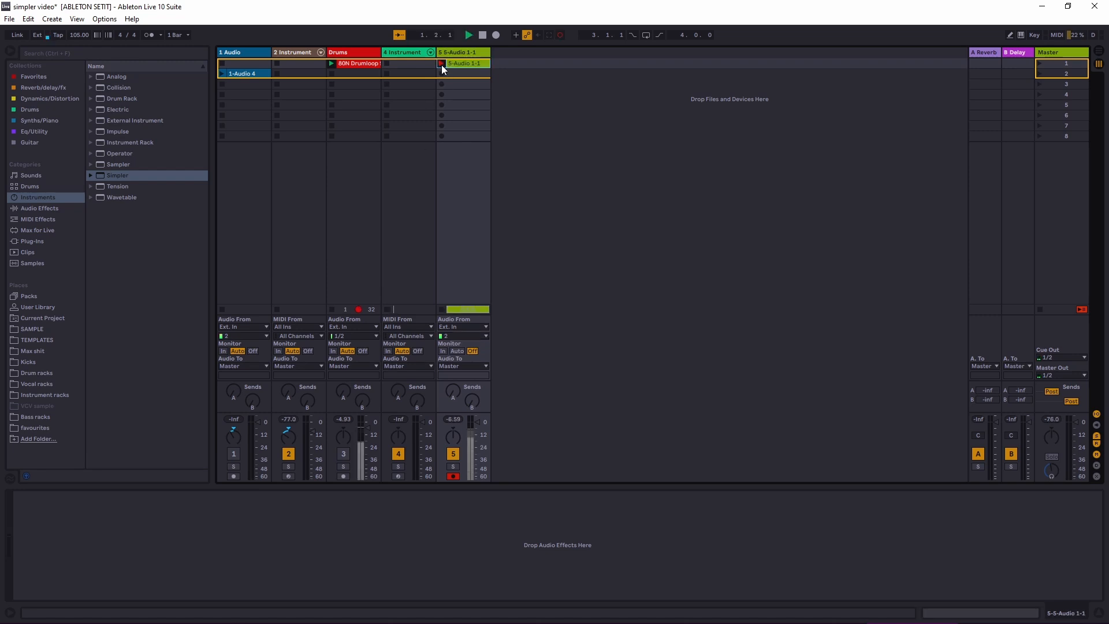
{"action": "left_click", "coordinate": [441, 63]}
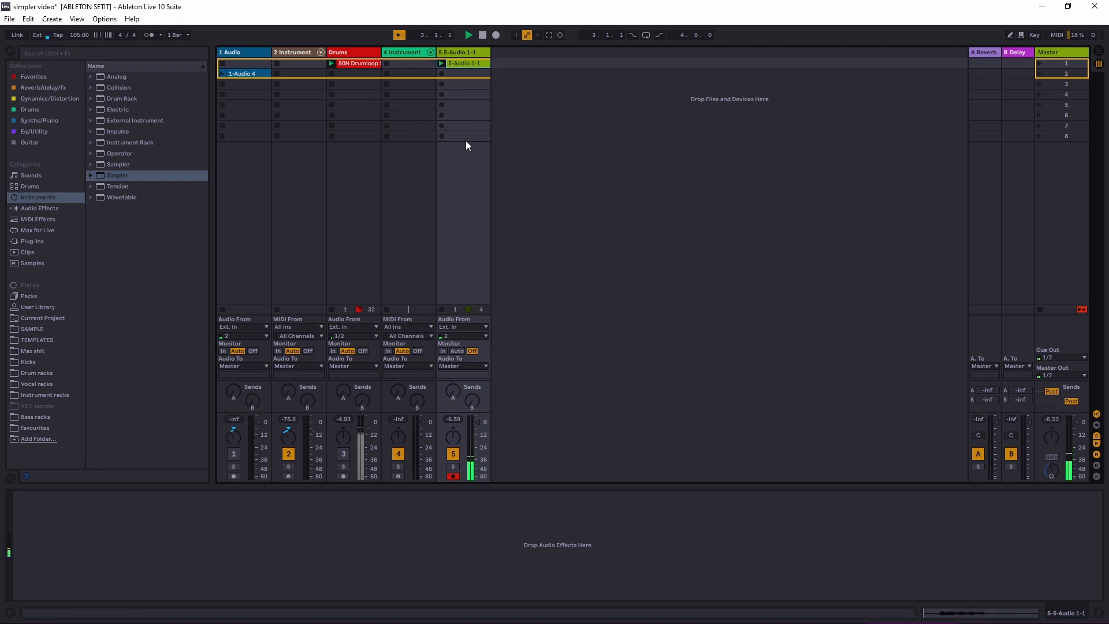
{"action": "left_click", "coordinate": [480, 35]}
Load the recorded clip as the sample in track 4's Simpler and set the Simpler volume to -1.14 dB.
{"action": "left_click", "coordinate": [301, 51]}
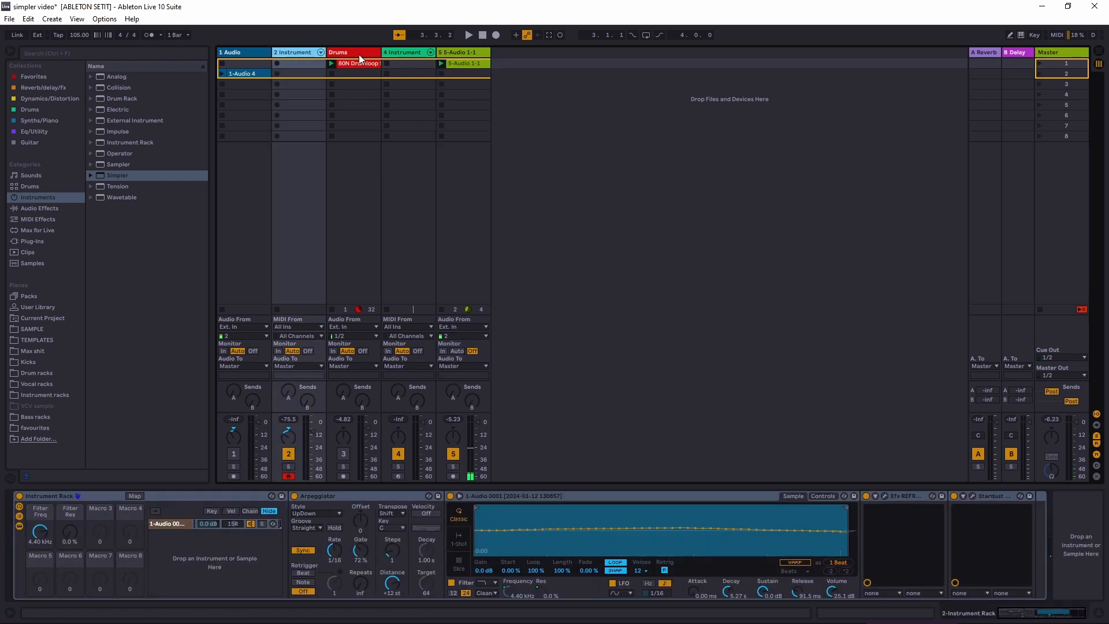
{"action": "left_click", "coordinate": [397, 53]}
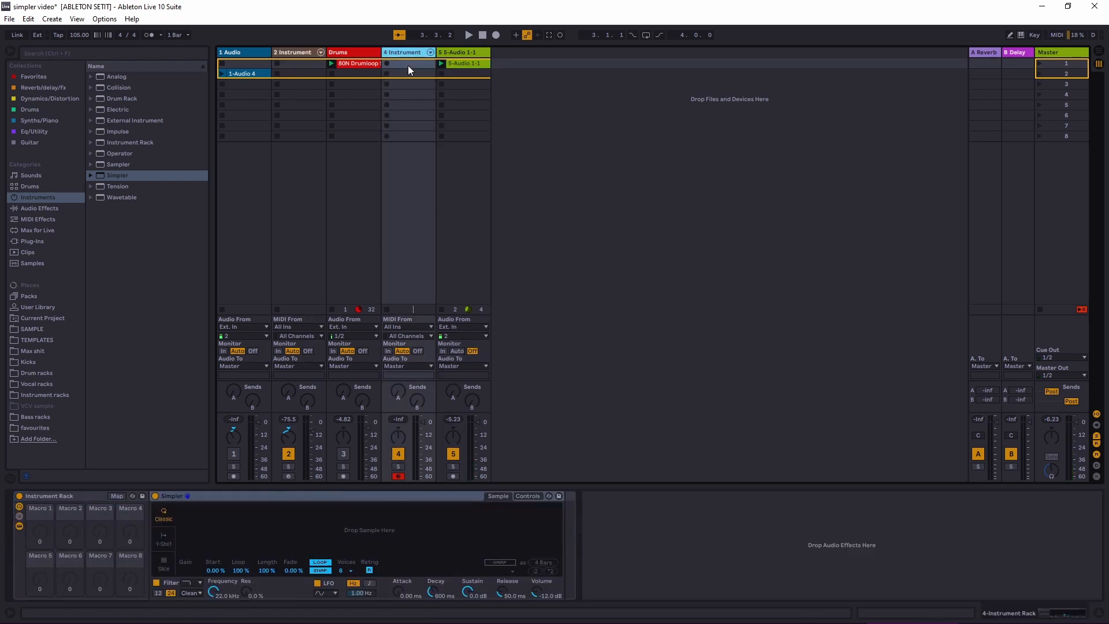
{"action": "left_click_drag", "start_coordinate": [459, 63], "coordinate": [383, 532]}
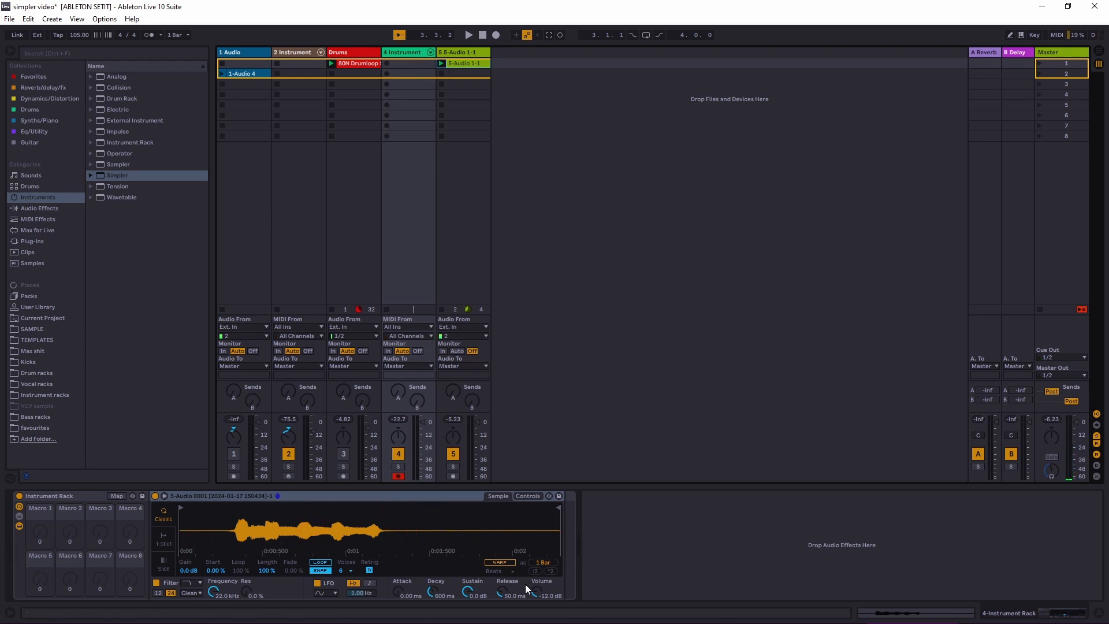
{"action": "left_click_drag", "start_coordinate": [533, 590], "coordinate": [532, 558]}
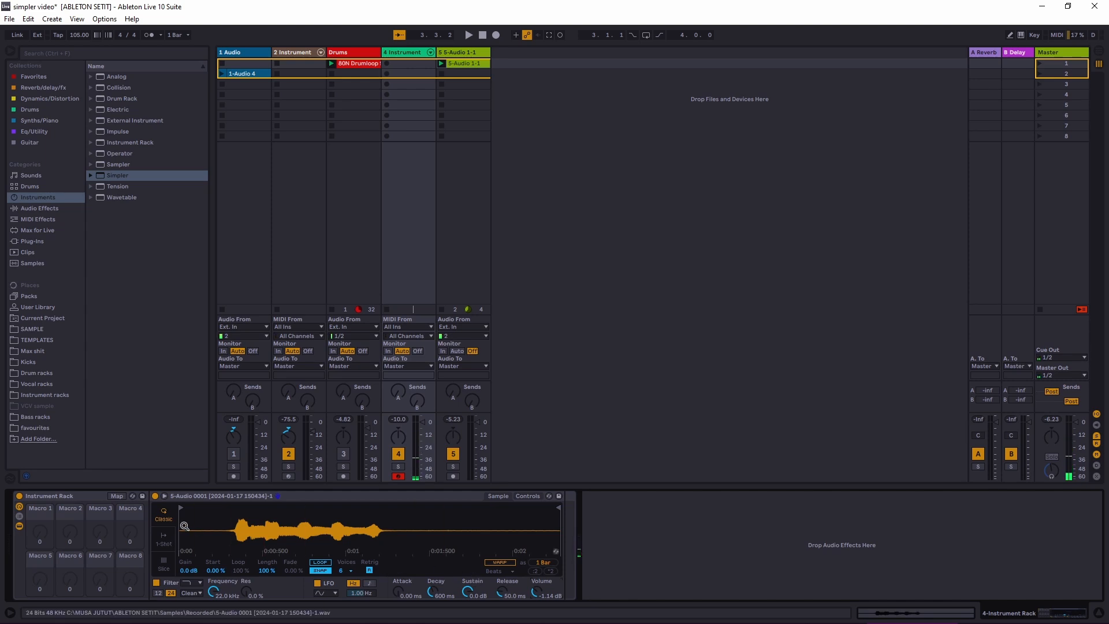
Trim the sample in Simpler to the first short burst, starting where the sound begins.
{"action": "mouse_move", "coordinate": [181, 507]}
{"action": "left_mouse_down"}
{"action": "mouse_move", "coordinate": [227, 508]}
{"action": "mouse_move", "coordinate": [173, 505]}
{"action": "left_mouse_up"}
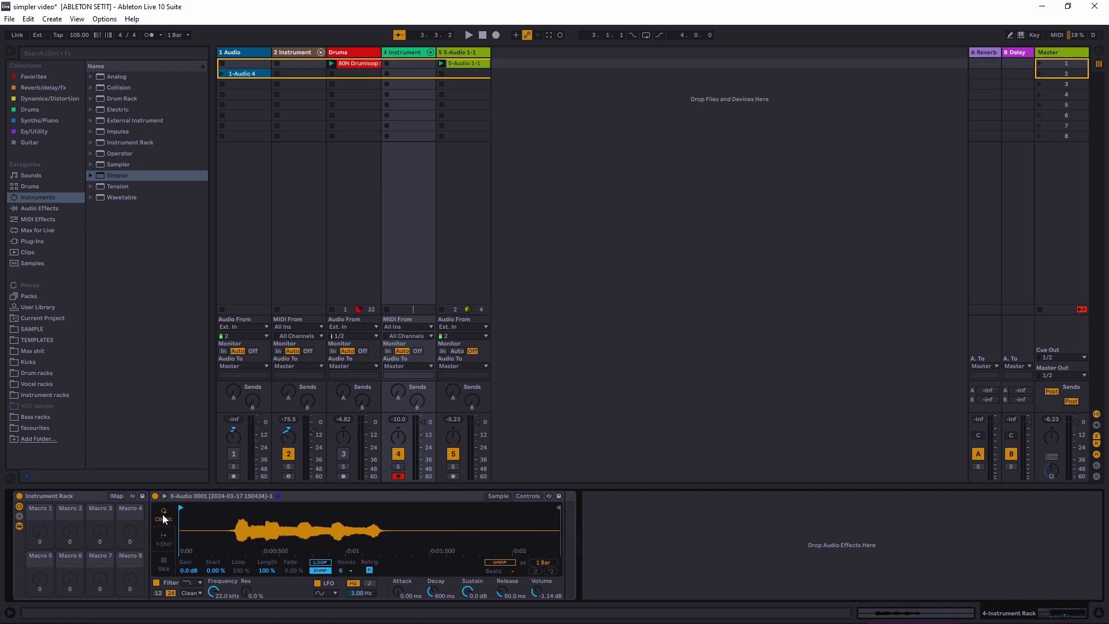
{"action": "left_click_drag", "start_coordinate": [182, 507], "coordinate": [237, 507]}
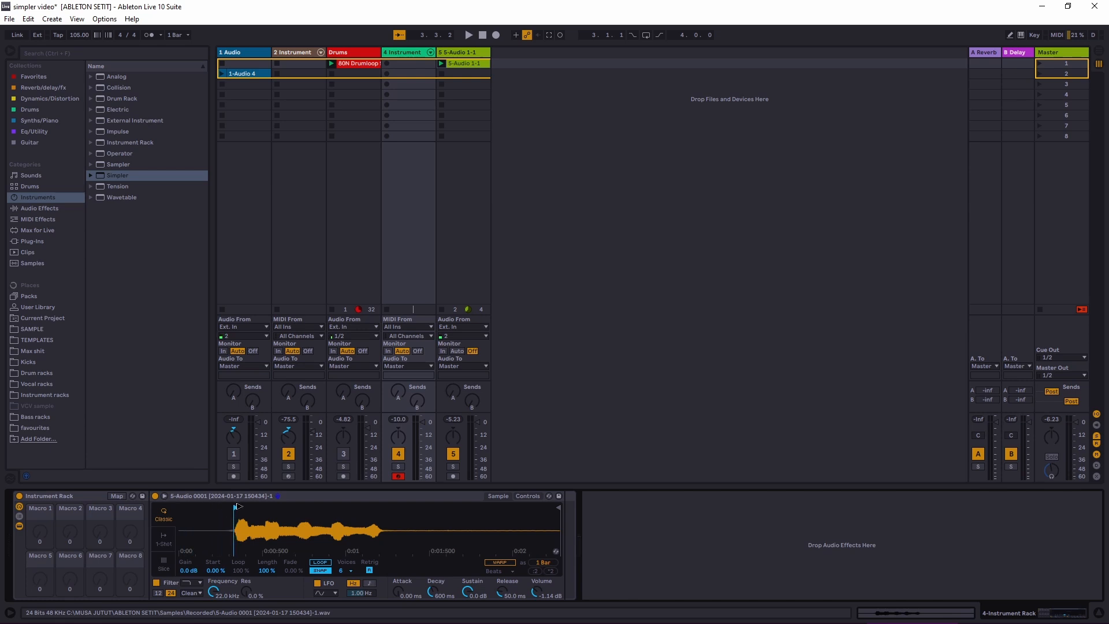
{"action": "left_click_drag", "start_coordinate": [554, 507], "coordinate": [246, 509]}
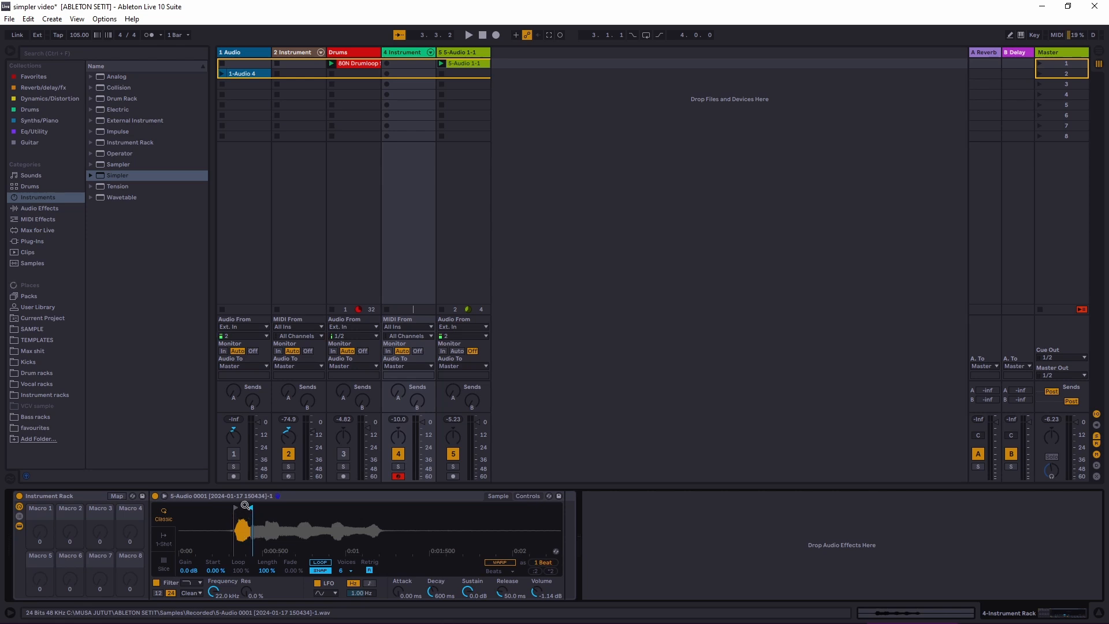
{"action": "mouse_move", "coordinate": [247, 508]}
{"action": "left_mouse_down"}
{"action": "mouse_move", "coordinate": [467, 507]}
{"action": "mouse_move", "coordinate": [243, 508]}
{"action": "left_mouse_up"}
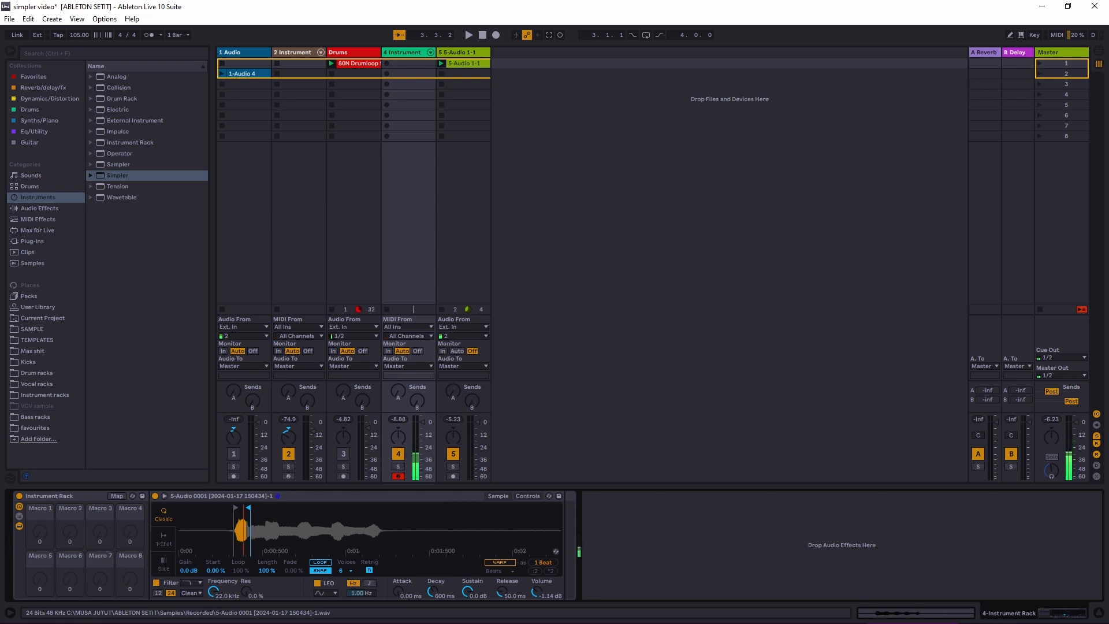
Narrow the sample's start and end to a few waveform cycles at the beginning of the sound.
{"action": "mouse_move", "coordinate": [252, 529]}
{"action": "left_mouse_down"}
{"action": "mouse_move", "coordinate": [252, 554]}
{"action": "mouse_move", "coordinate": [270, 570]}
{"action": "mouse_move", "coordinate": [252, 584]}
{"action": "mouse_move", "coordinate": [297, 564]}
{"action": "mouse_move", "coordinate": [320, 533]}
{"action": "mouse_move", "coordinate": [273, 510]}
{"action": "mouse_move", "coordinate": [297, 546]}
{"action": "mouse_move", "coordinate": [271, 532]}
{"action": "left_mouse_up"}
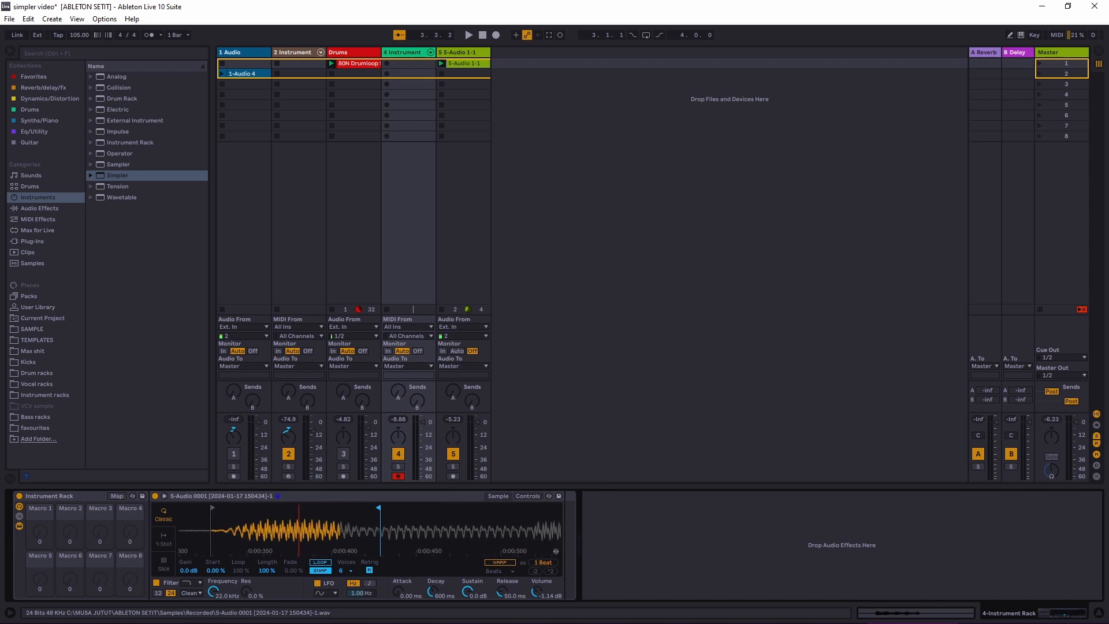
{"action": "left_click_drag", "start_coordinate": [218, 508], "coordinate": [244, 507]}
{"action": "mouse_move", "coordinate": [378, 508]}
{"action": "left_mouse_down"}
{"action": "mouse_move", "coordinate": [247, 504]}
{"action": "mouse_move", "coordinate": [251, 560]}
{"action": "left_mouse_up"}
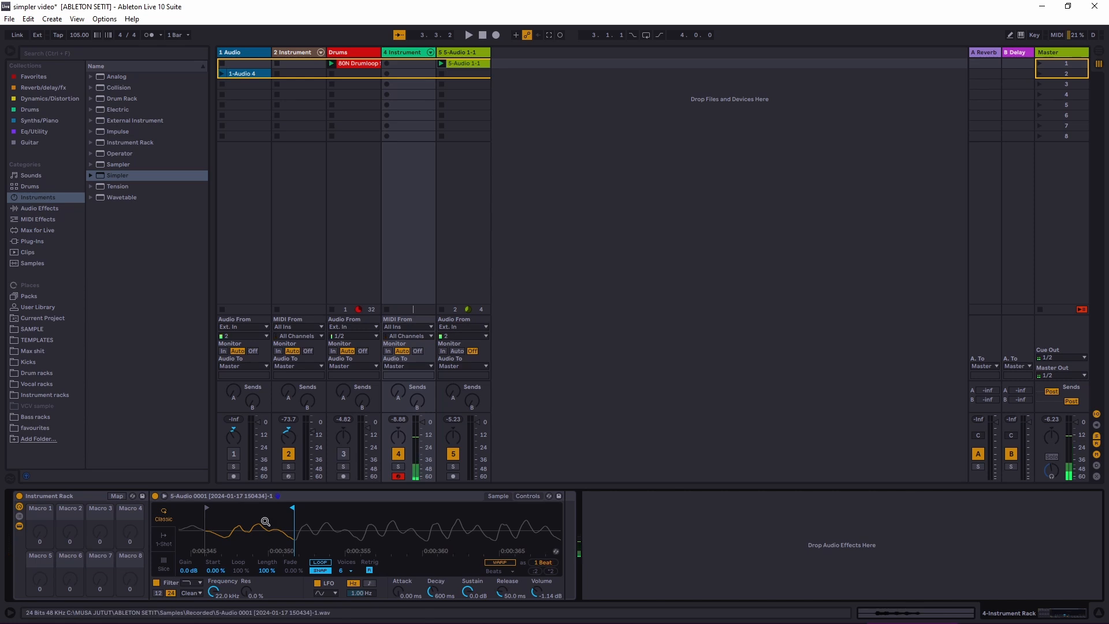
Turn on looping in Simpler and tighten the sample's start and end around a tiny looping waveform section.
{"action": "left_click", "coordinate": [321, 562]}
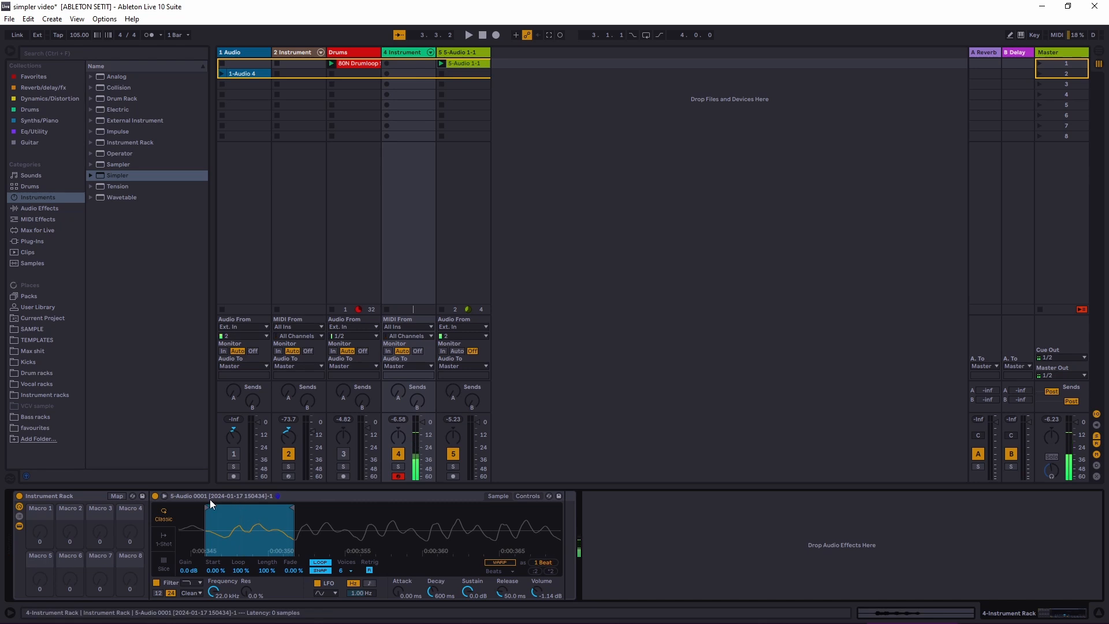
{"action": "left_click_drag", "start_coordinate": [209, 506], "coordinate": [252, 505]}
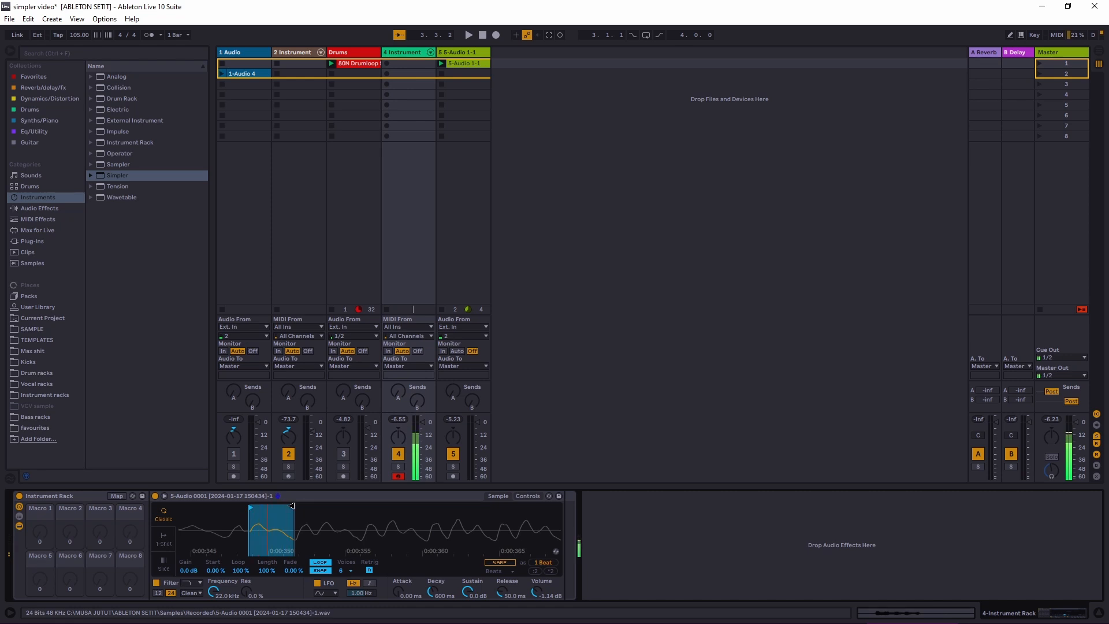
{"action": "left_click_drag", "start_coordinate": [291, 506], "coordinate": [268, 509]}
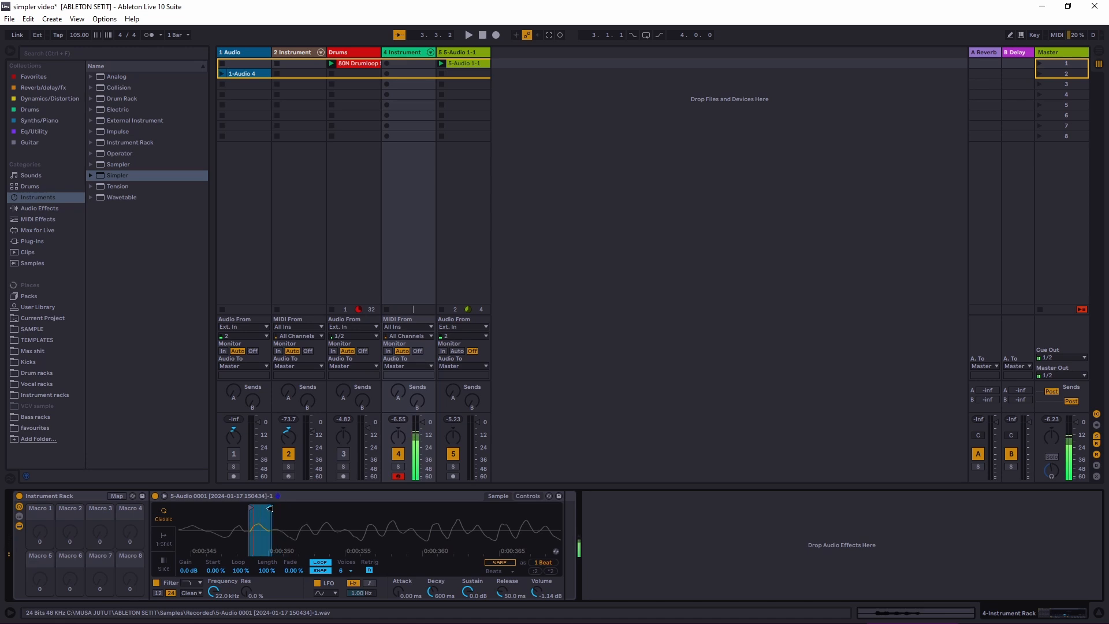
{"action": "left_click_drag", "start_coordinate": [270, 508], "coordinate": [293, 507]}
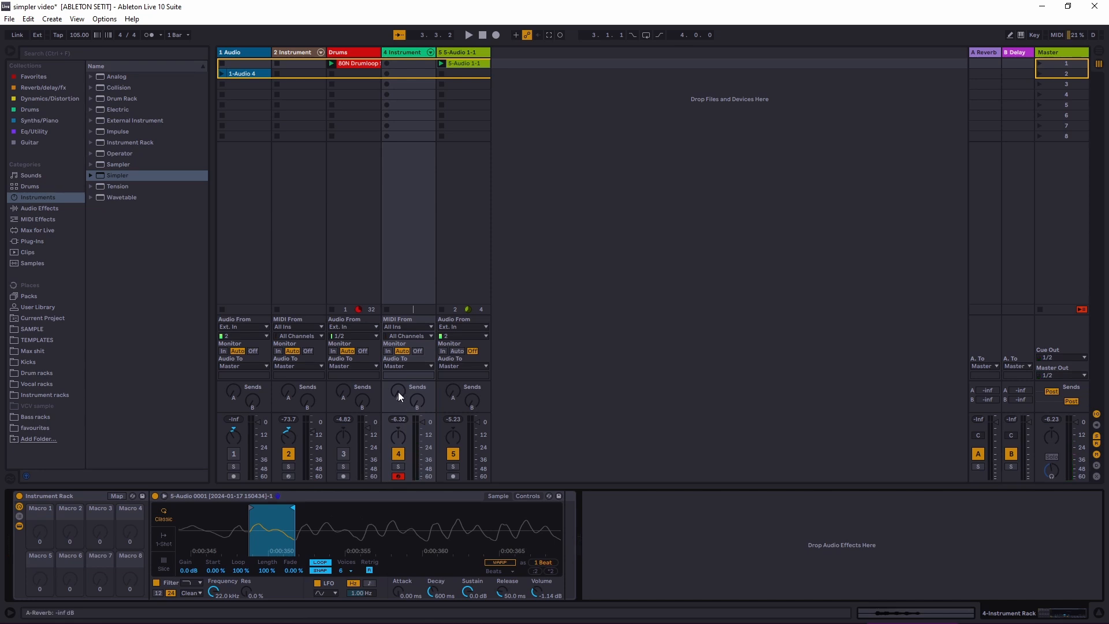
Try out the A Reverb and B Delay sends on track 4, then remove both.
{"action": "mouse_move", "coordinate": [400, 394]}
{"action": "left_mouse_down"}
{"action": "mouse_move", "coordinate": [400, 375]}
{"action": "mouse_move", "coordinate": [413, 384]}
{"action": "left_mouse_up"}
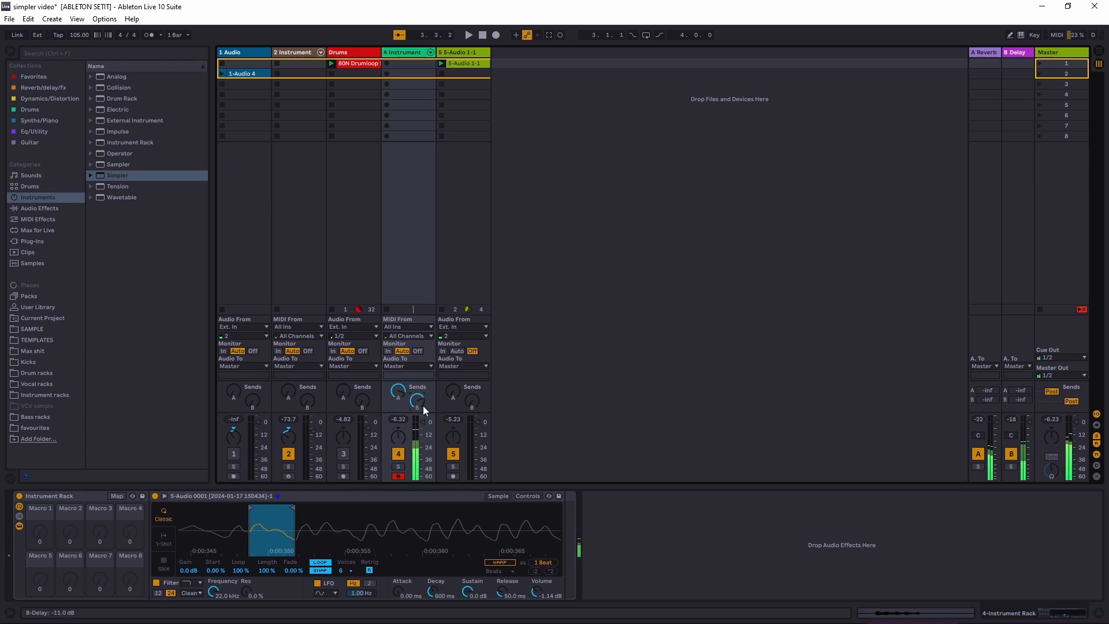
{"action": "mouse_move", "coordinate": [403, 393]}
{"action": "left_mouse_down"}
{"action": "mouse_move", "coordinate": [403, 422]}
{"action": "mouse_move", "coordinate": [420, 402]}
{"action": "left_mouse_up"}
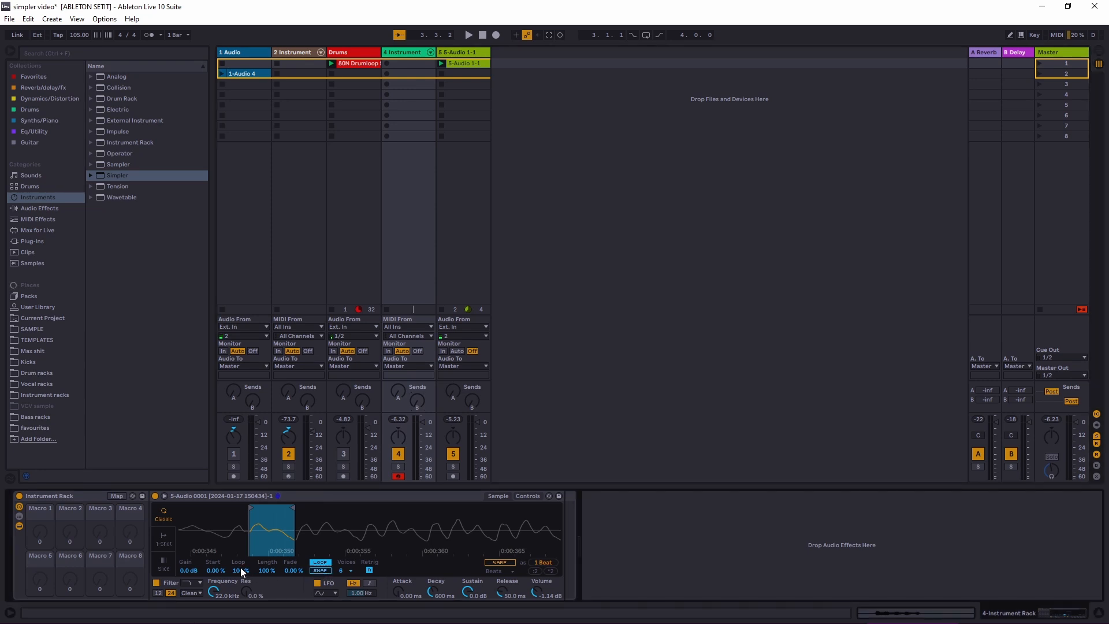
Raise the Simpler sample gain to 3.7 dB.
{"action": "left_click_drag", "start_coordinate": [186, 569], "coordinate": [186, 557]}
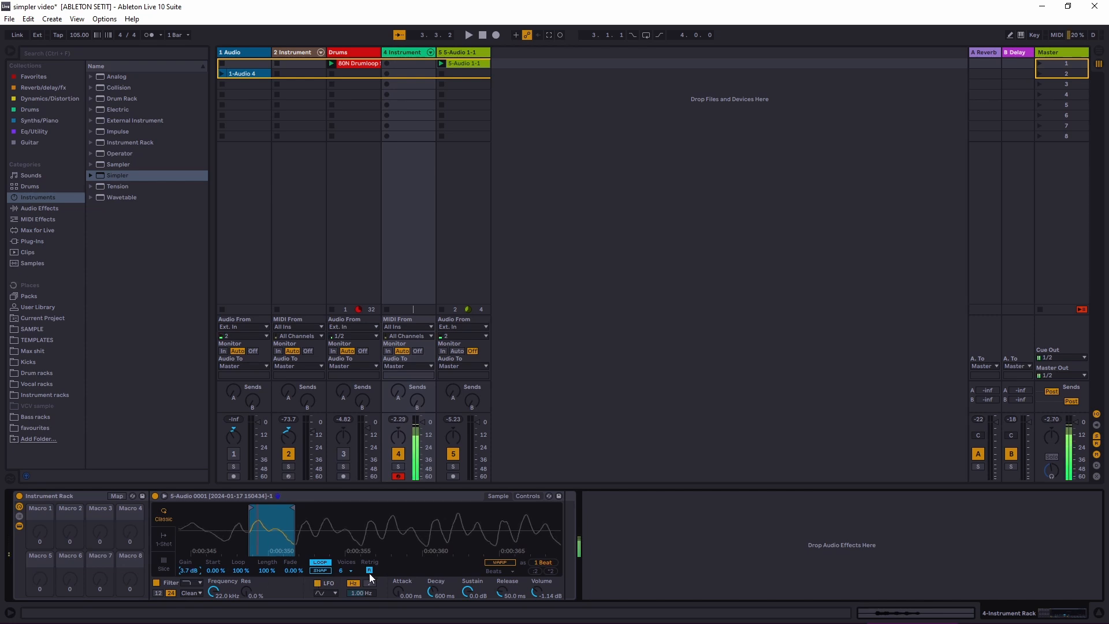
Set the sample gain to 2.8 dB and try out a shorter, faded loop before returning Loop to 100% and Fade to 0%.
{"action": "mouse_move", "coordinate": [190, 570]}
{"action": "left_mouse_down"}
{"action": "mouse_move", "coordinate": [218, 563]}
{"action": "mouse_move", "coordinate": [217, 550]}
{"action": "mouse_move", "coordinate": [211, 578]}
{"action": "mouse_move", "coordinate": [238, 578]}
{"action": "left_mouse_up"}
{"action": "left_click_drag", "start_coordinate": [235, 571], "coordinate": [293, 566]}
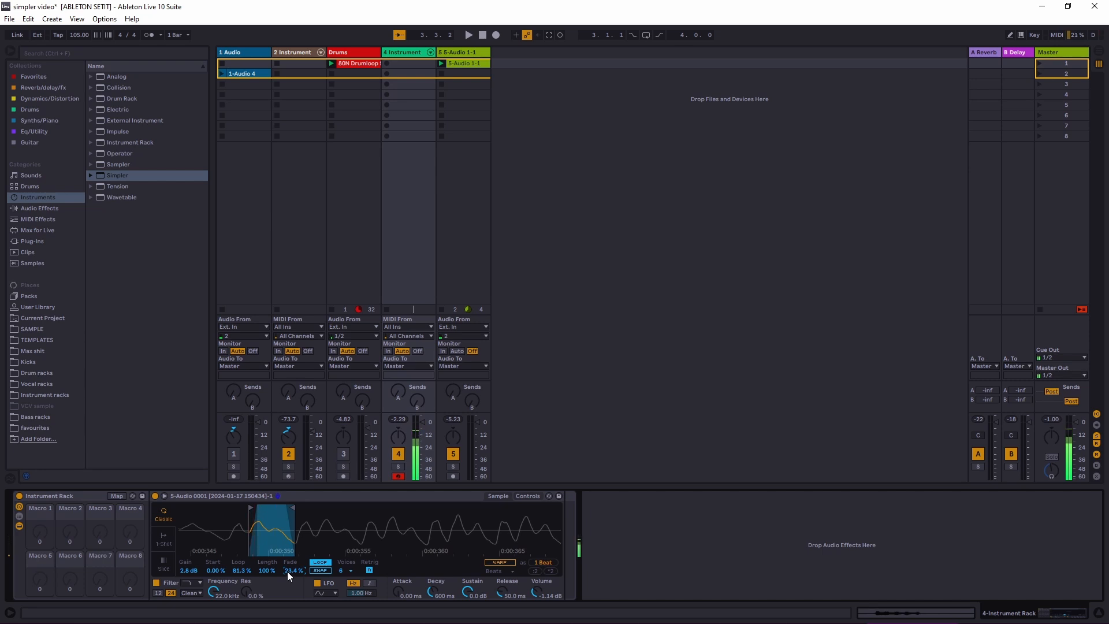
{"action": "mouse_move", "coordinate": [286, 571]}
{"action": "left_mouse_down"}
{"action": "mouse_move", "coordinate": [286, 560]}
{"action": "mouse_move", "coordinate": [286, 583]}
{"action": "mouse_move", "coordinate": [237, 554]}
{"action": "mouse_move", "coordinate": [238, 568]}
{"action": "left_mouse_up"}
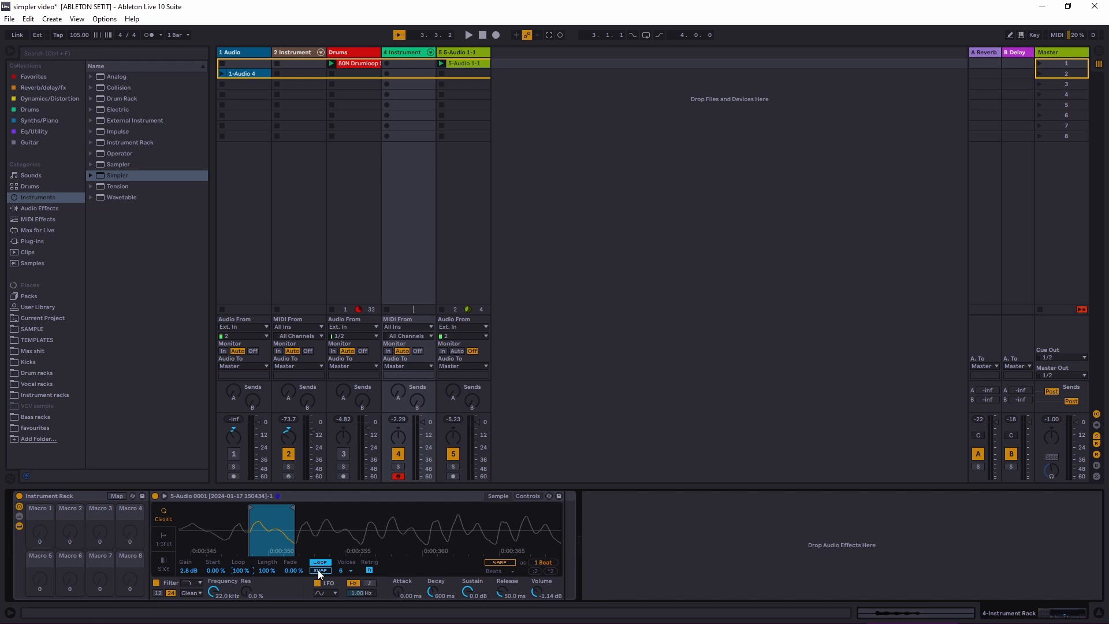
Set Simpler's voices to 24 and lengthen the amplitude release to 6.20 s.
{"action": "left_click", "coordinate": [350, 571]}
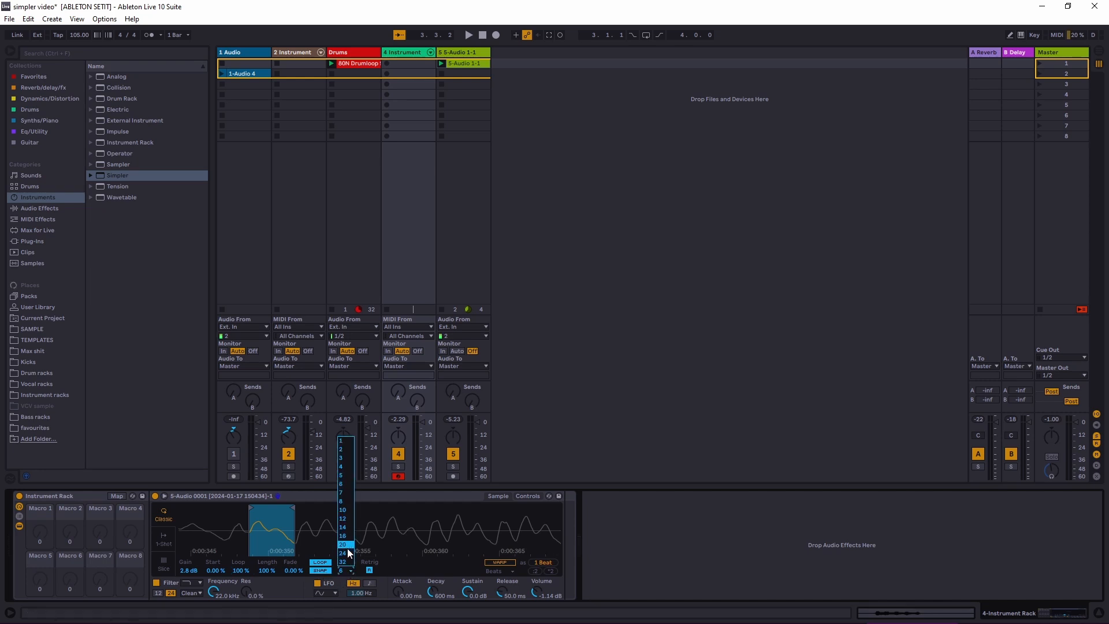
{"action": "left_click", "coordinate": [348, 553]}
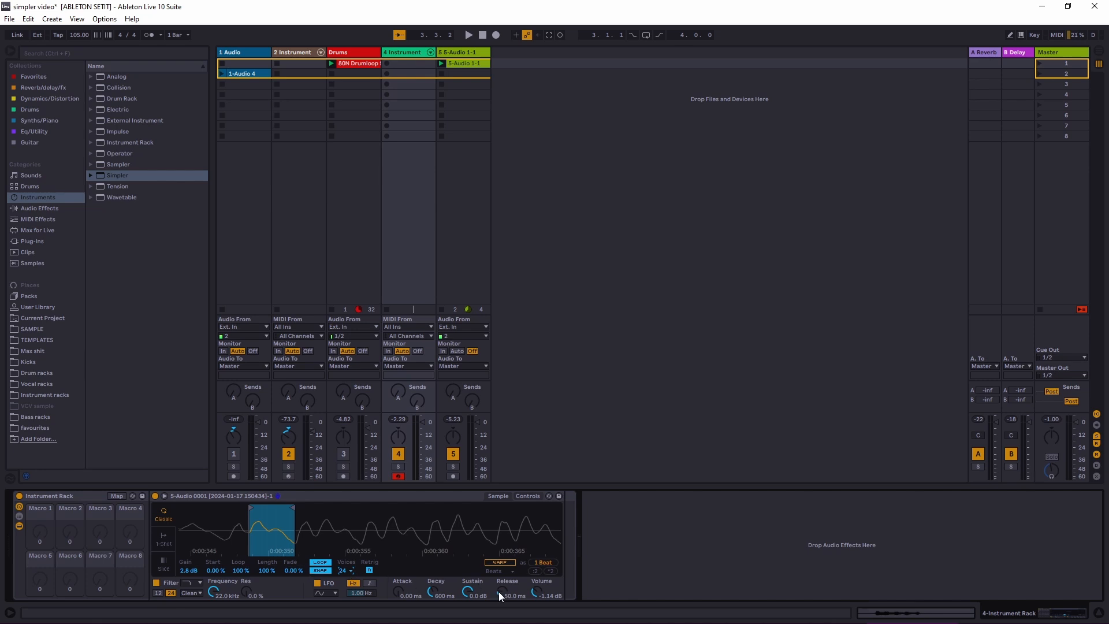
{"action": "left_click_drag", "start_coordinate": [500, 592], "coordinate": [499, 525]}
{"action": "left_click", "coordinate": [10, 612]}
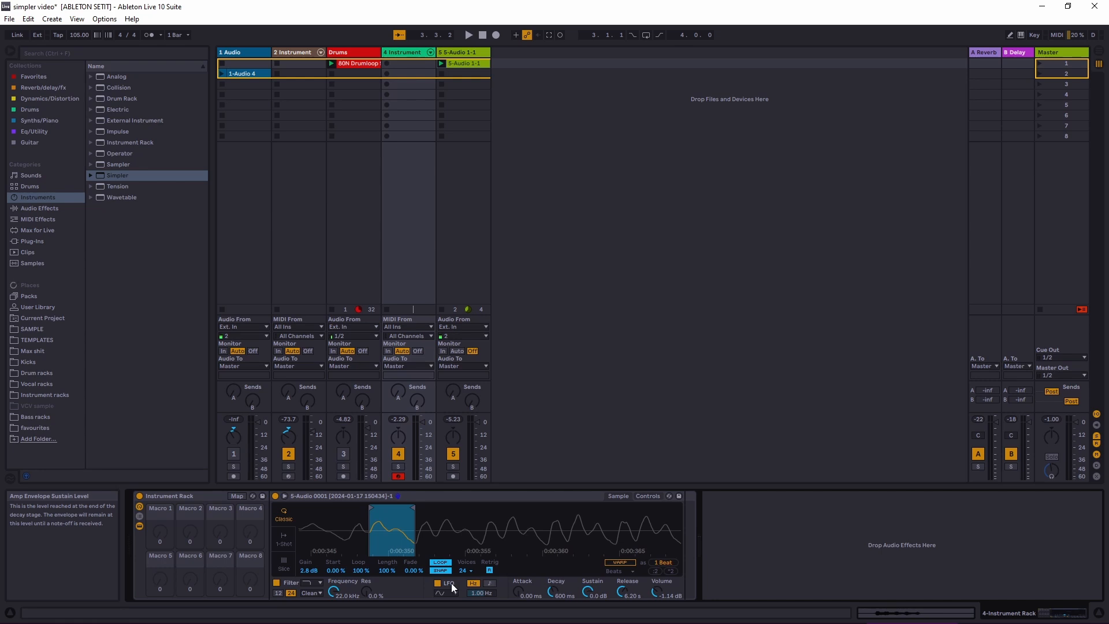
{"action": "left_click", "coordinate": [11, 611]}
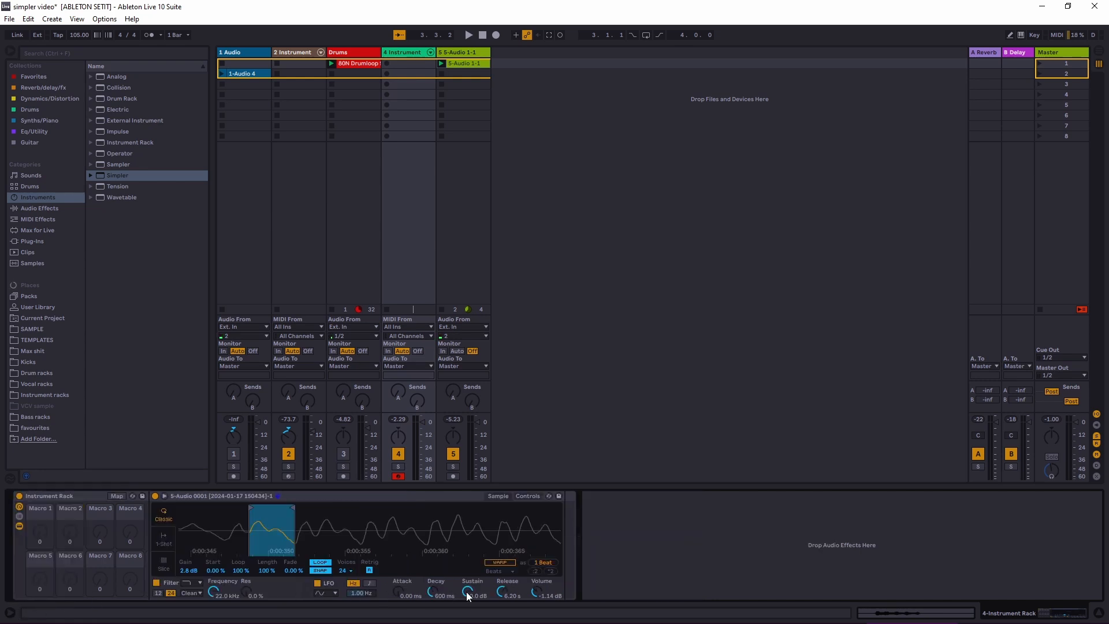
Try out different release and attack times, settling on a release of 4.00 s and an attack of 0.43 ms.
{"action": "left_click_drag", "start_coordinate": [501, 592], "coordinate": [502, 562]}
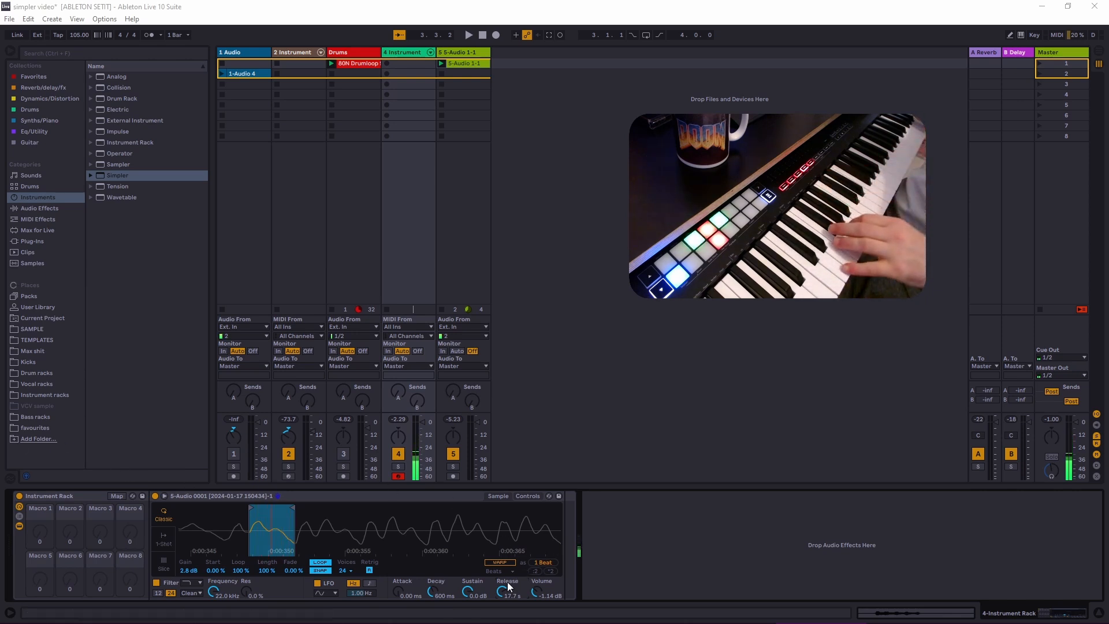
{"action": "left_click_drag", "start_coordinate": [504, 592], "coordinate": [504, 618]}
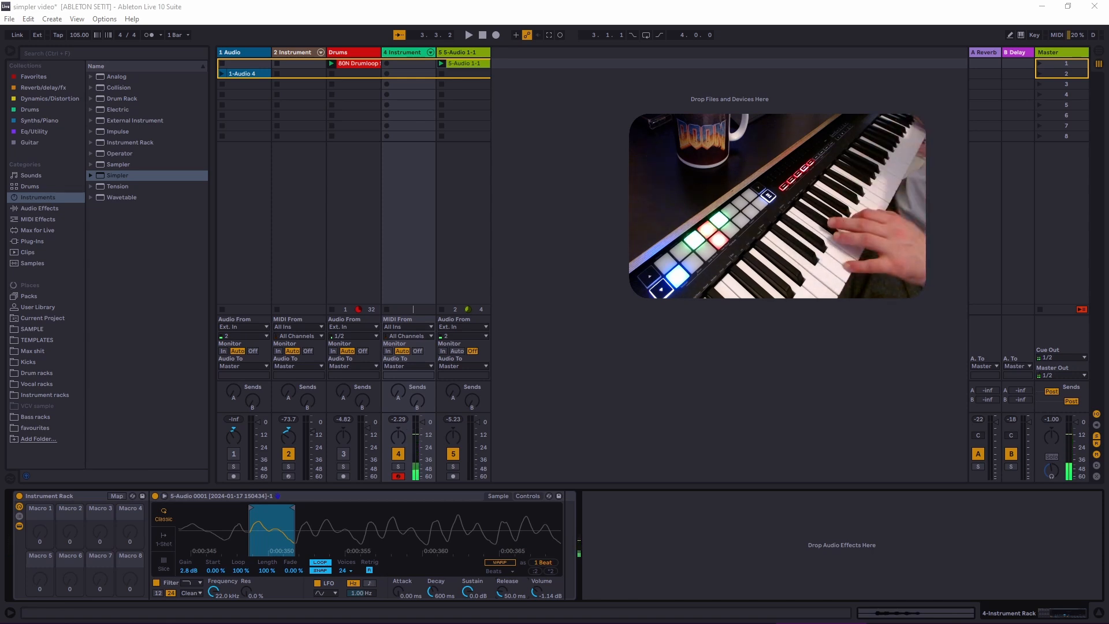
{"action": "left_click_drag", "start_coordinate": [502, 591], "coordinate": [501, 574]}
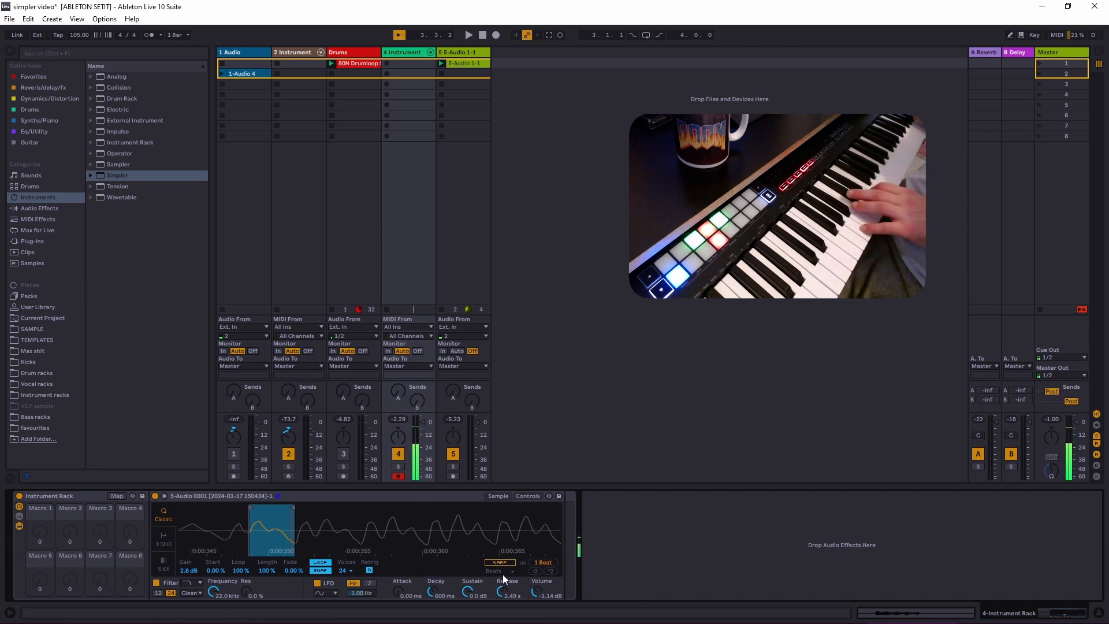
{"action": "mouse_move", "coordinate": [501, 592]}
{"action": "left_mouse_down"}
{"action": "mouse_move", "coordinate": [502, 577]}
{"action": "mouse_move", "coordinate": [509, 584]}
{"action": "left_mouse_up"}
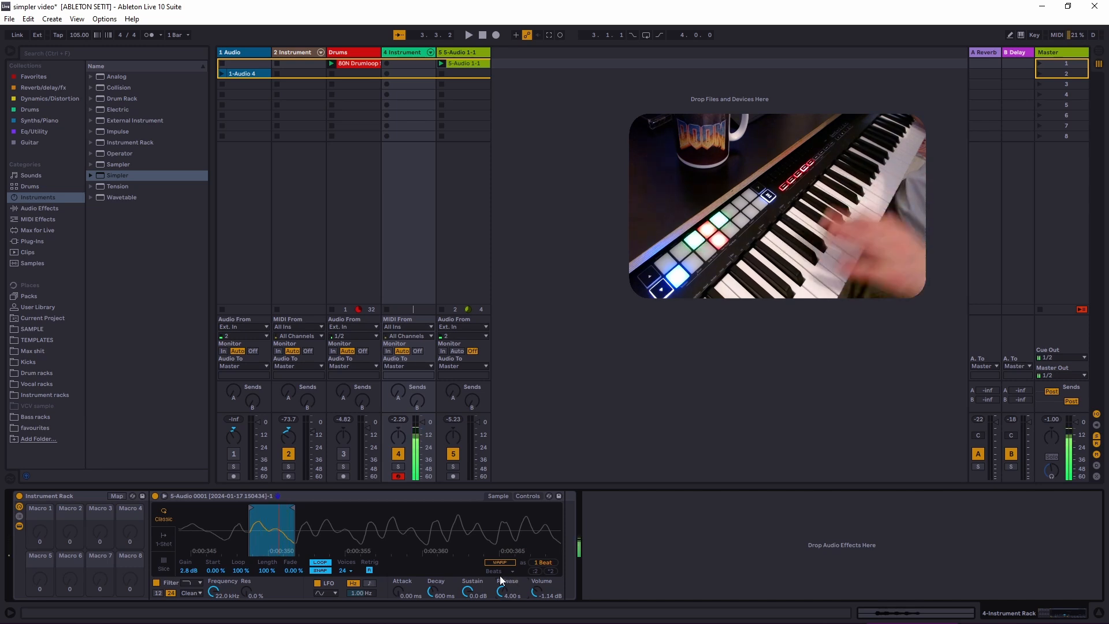
{"action": "left_click_drag", "start_coordinate": [400, 590], "coordinate": [400, 590]}
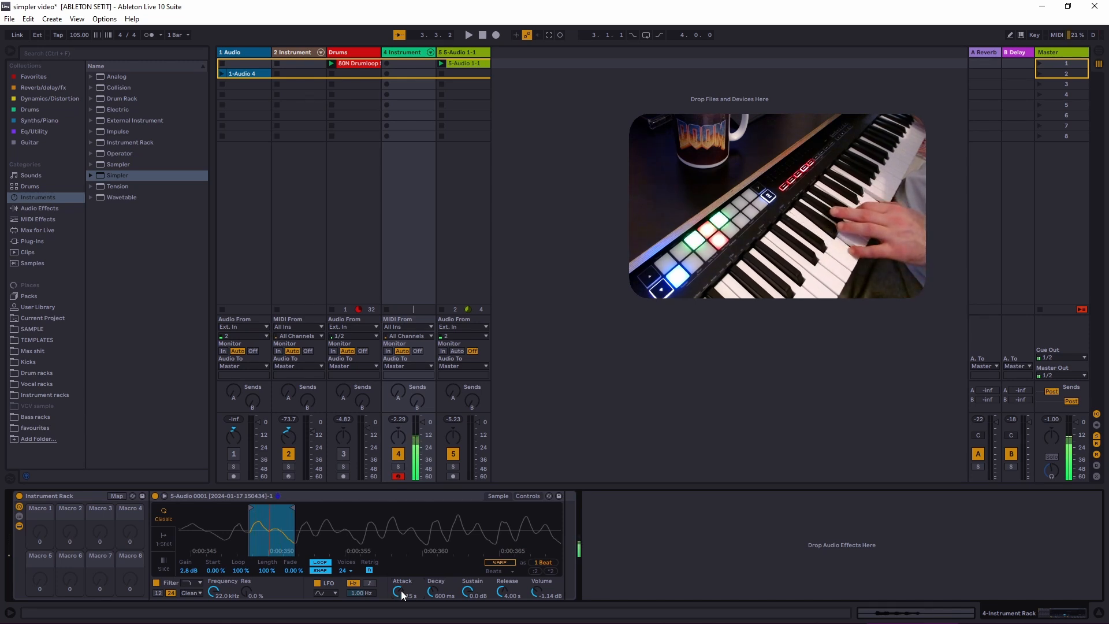
{"action": "left_click_drag", "start_coordinate": [403, 595], "coordinate": [403, 618]}
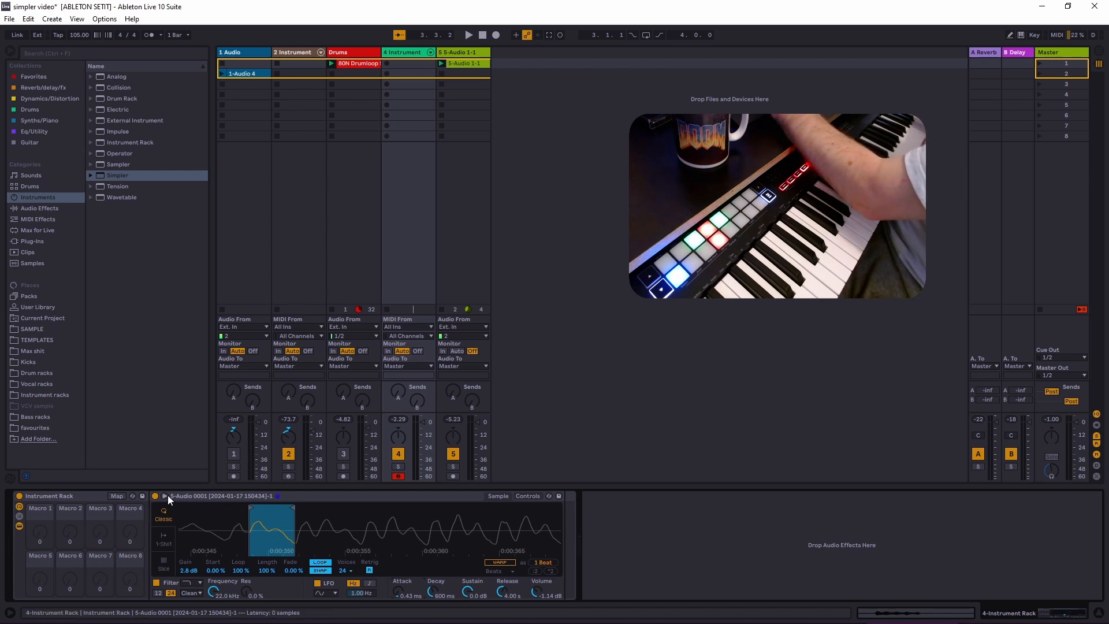
Expand Simpler's view and set its filter to a frequency of 8.57 kHz with 36% resonance.
{"action": "left_click", "coordinate": [528, 496]}
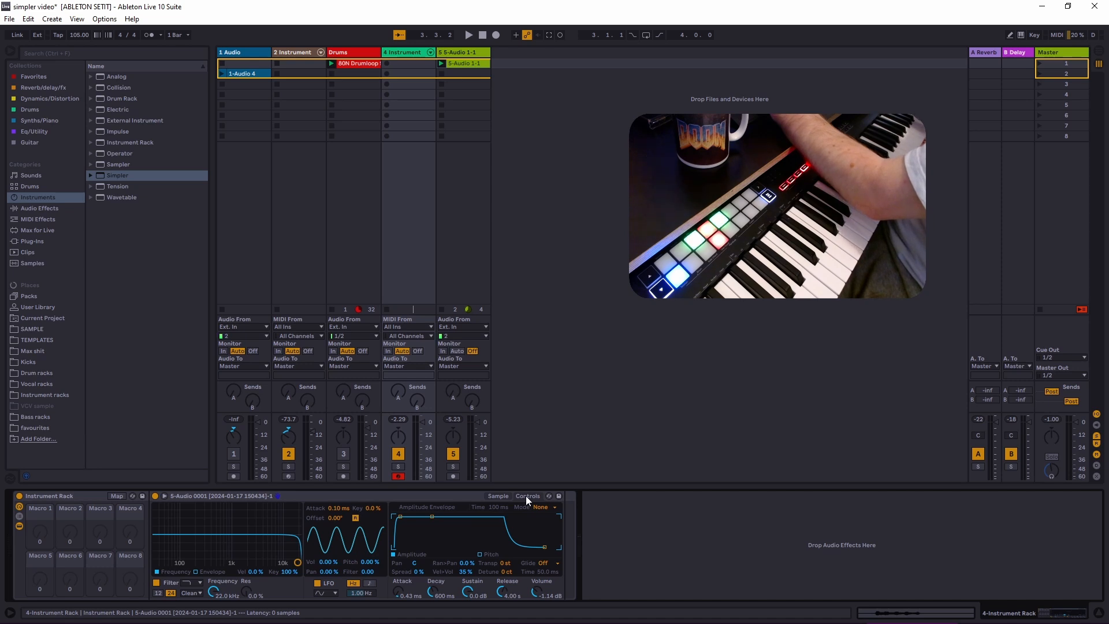
{"action": "left_click", "coordinate": [503, 496]}
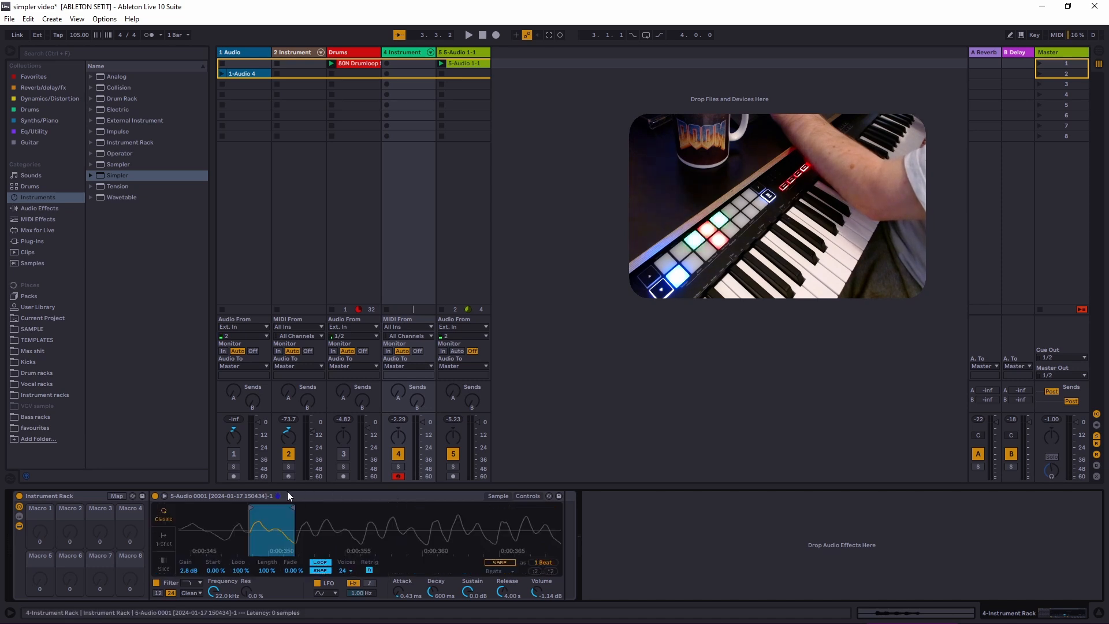
{"action": "left_click", "coordinate": [165, 495]}
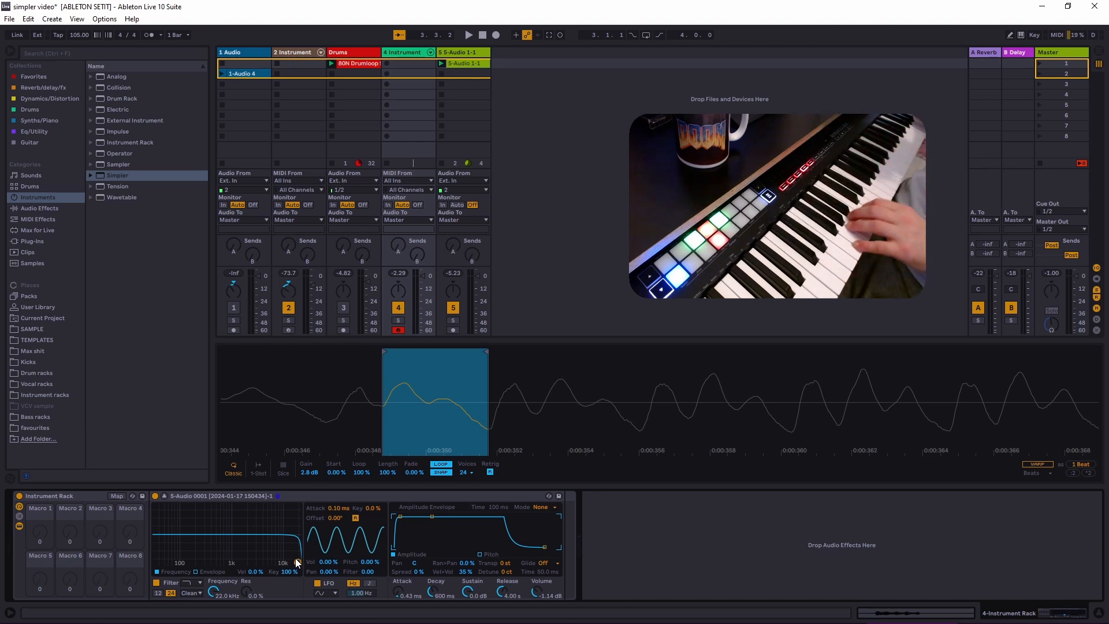
{"action": "mouse_move", "coordinate": [296, 558]}
{"action": "left_mouse_down"}
{"action": "mouse_move", "coordinate": [219, 529]}
{"action": "mouse_move", "coordinate": [260, 549]}
{"action": "mouse_move", "coordinate": [269, 536]}
{"action": "mouse_move", "coordinate": [224, 548]}
{"action": "mouse_move", "coordinate": [275, 551]}
{"action": "left_mouse_up"}
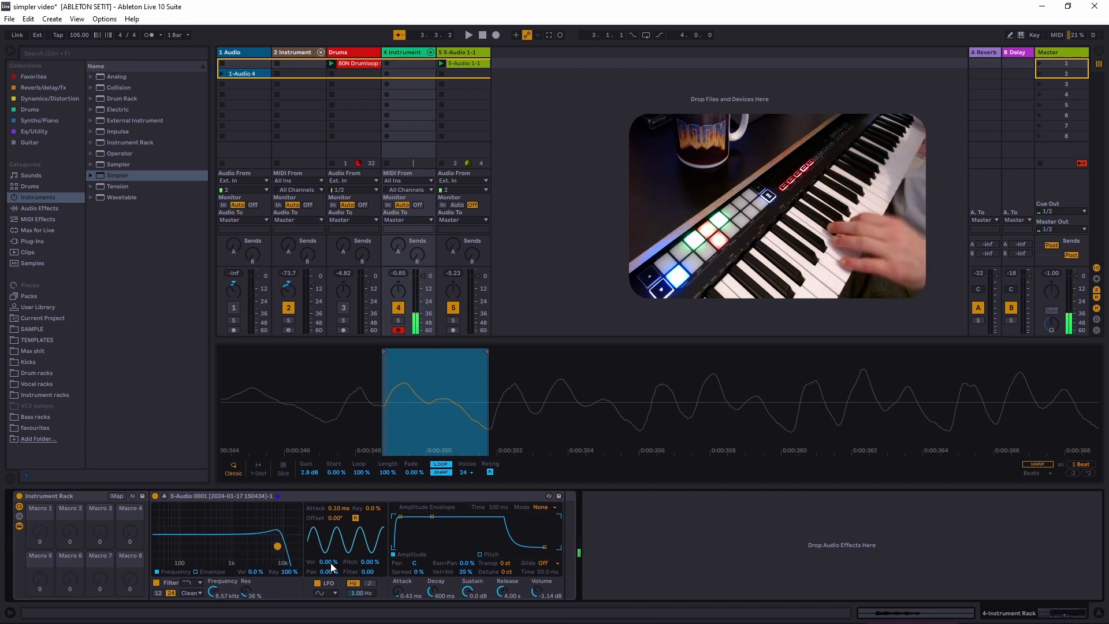
Try out LFO pitch and volume modulation, return both amounts to 0%, and set the LFO rate to 19.4 Hz.
{"action": "left_click", "coordinate": [367, 562]}
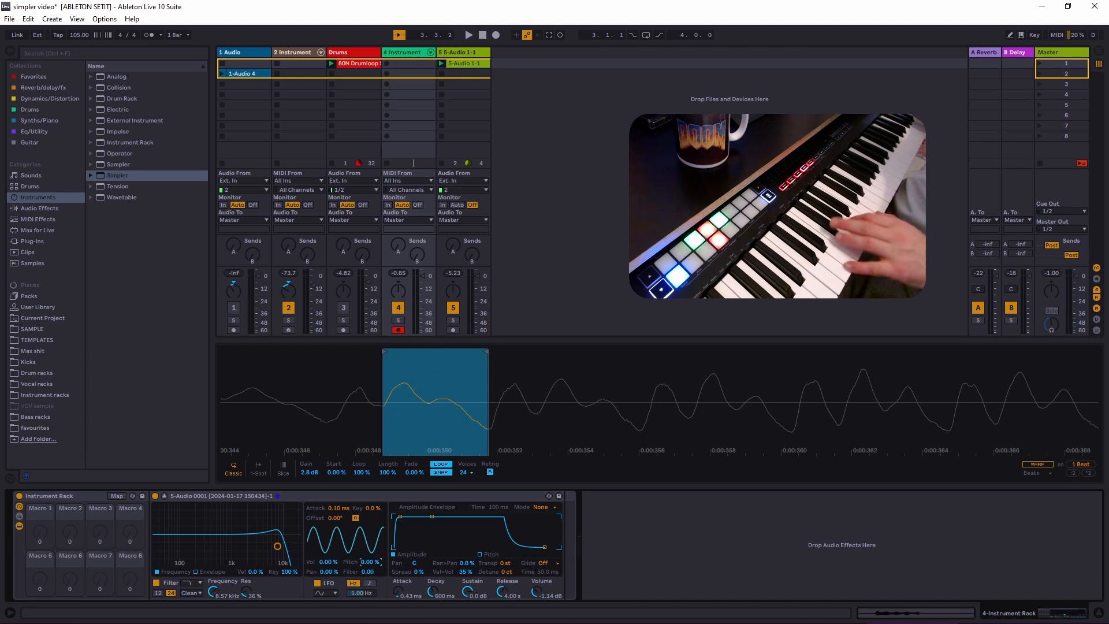
{"action": "left_click_drag", "start_coordinate": [369, 562], "coordinate": [369, 549]}
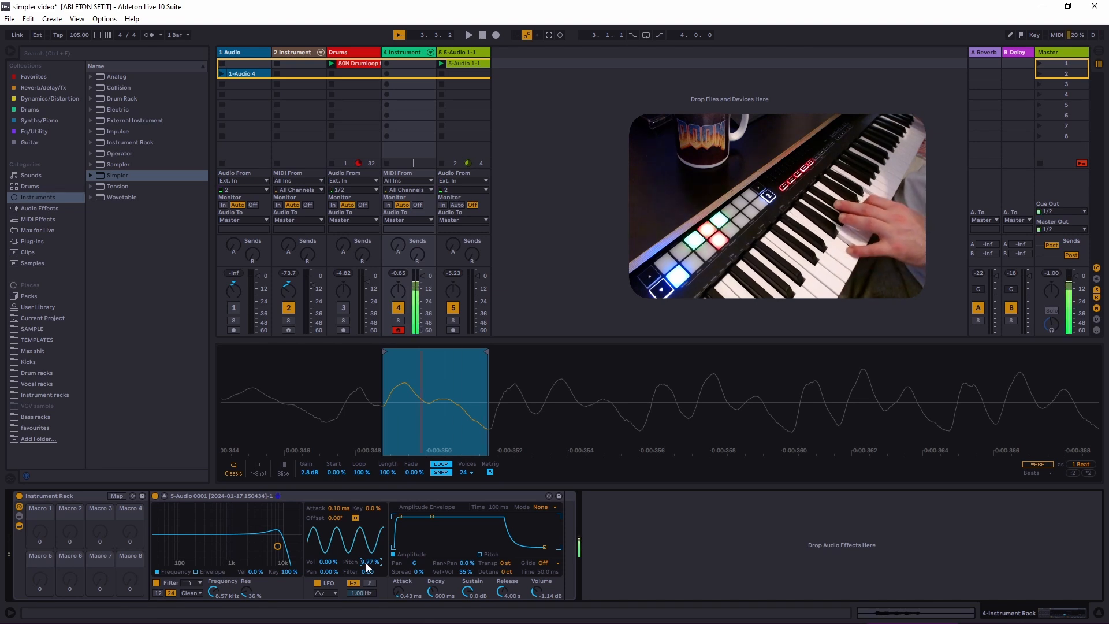
{"action": "left_click_drag", "start_coordinate": [366, 562], "coordinate": [365, 584]}
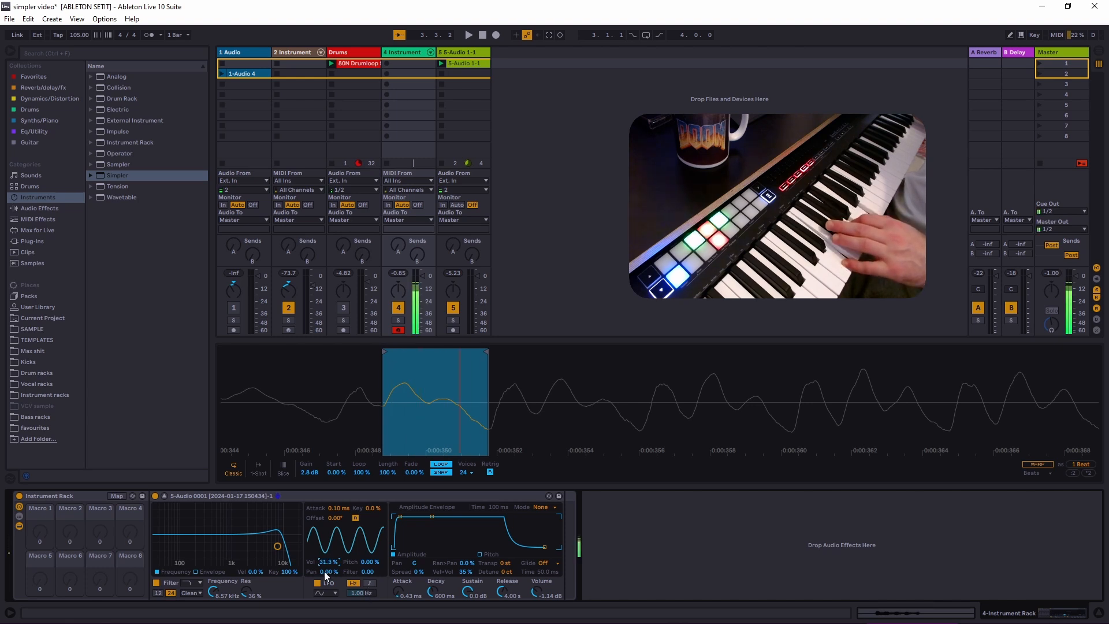
{"action": "left_click_drag", "start_coordinate": [362, 593], "coordinate": [331, 600]}
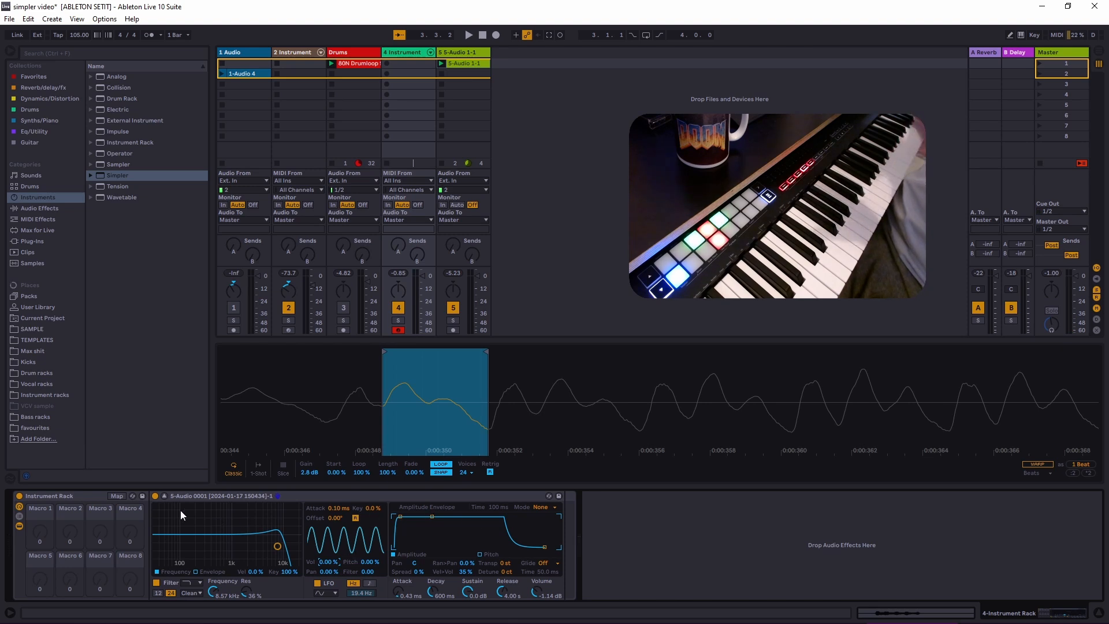
{"action": "left_click", "coordinate": [164, 497]}
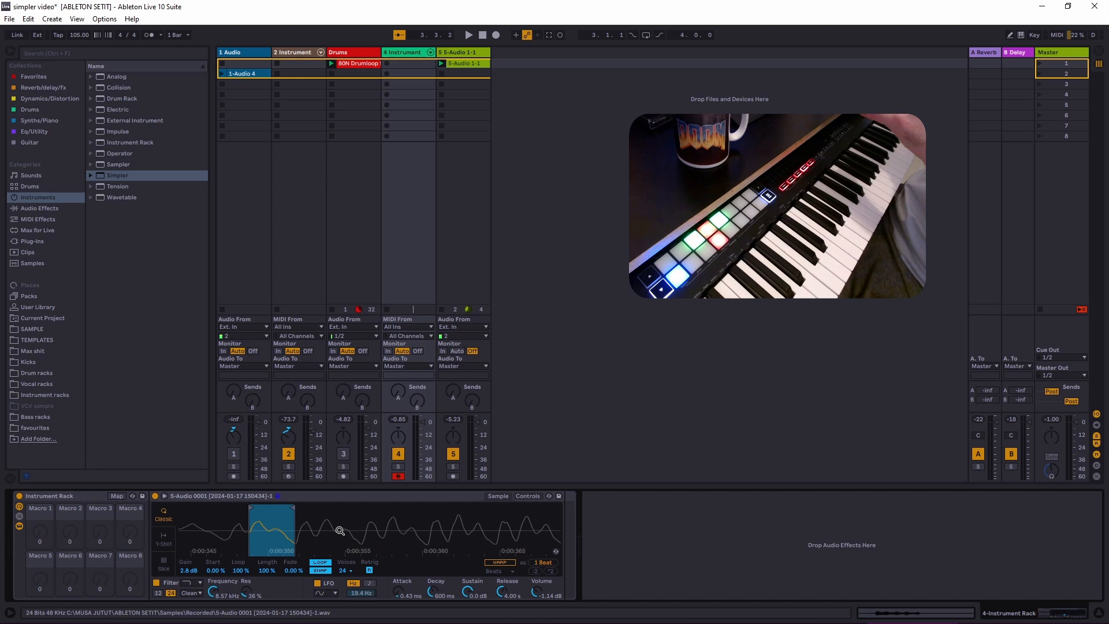
Try out Simpler's 1-Shot and Slice playback modes and return to Classic.
{"action": "left_click", "coordinate": [164, 542]}
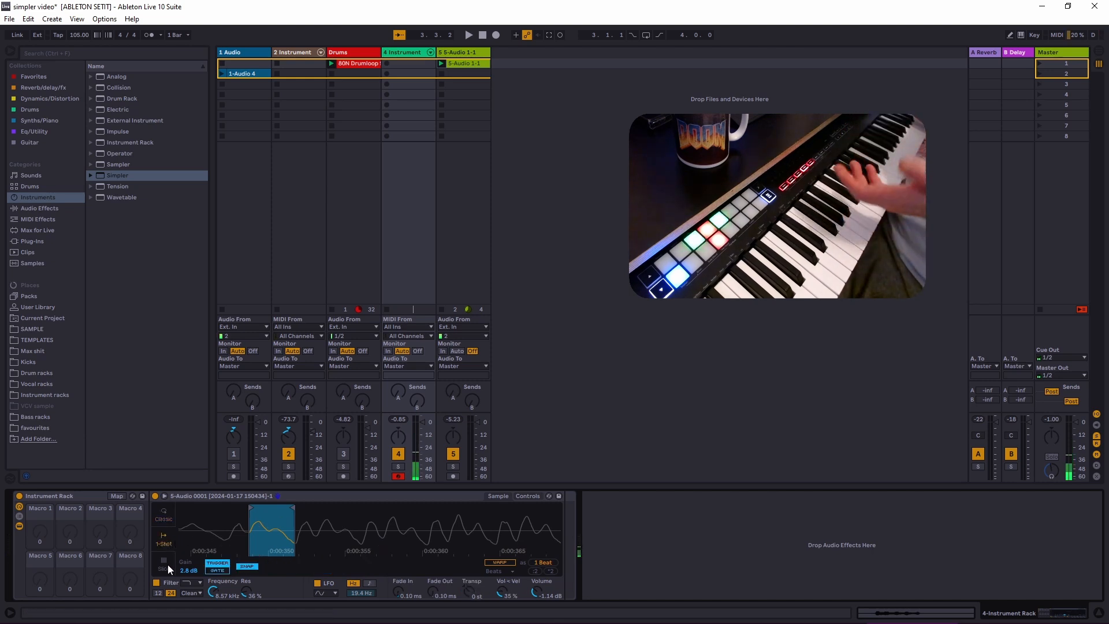
{"action": "left_click", "coordinate": [167, 563]}
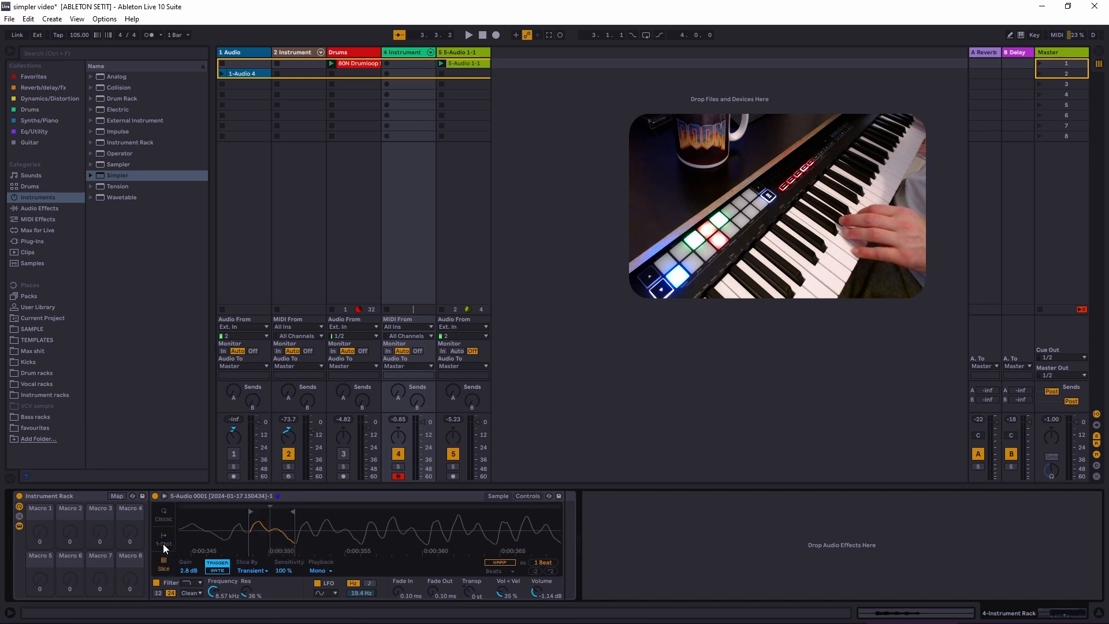
{"action": "left_click", "coordinate": [163, 519]}
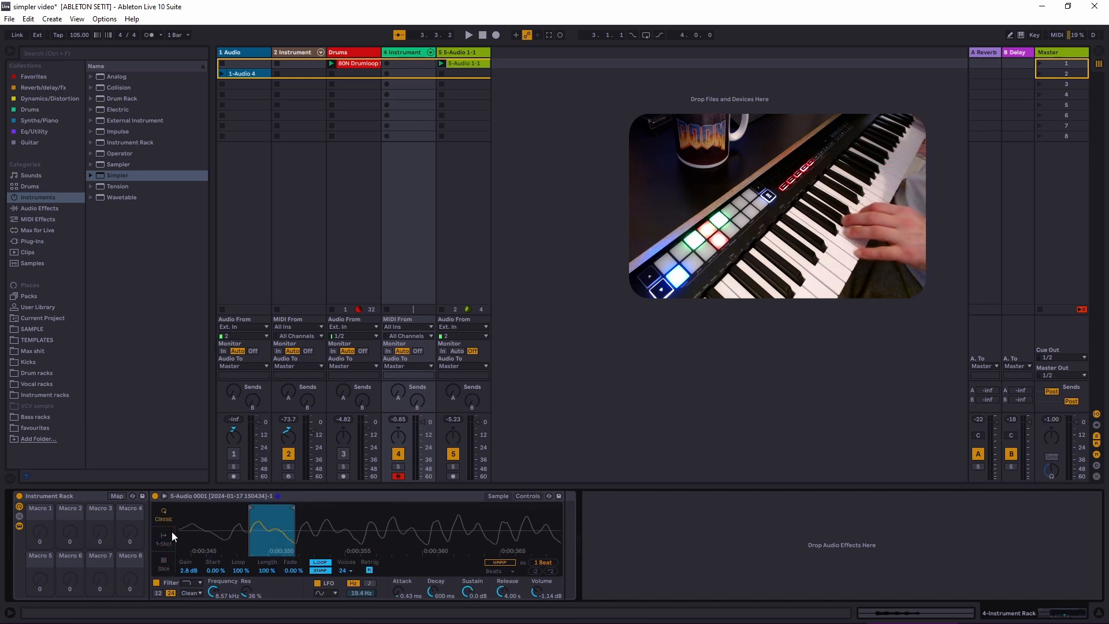
{"action": "left_click", "coordinate": [164, 539]}
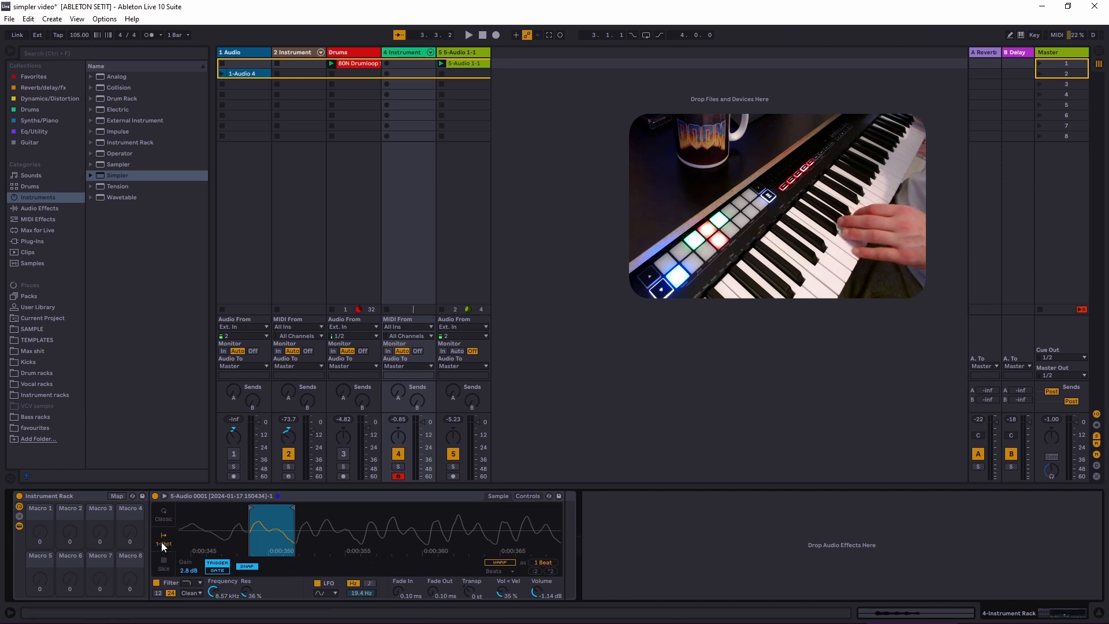
{"action": "left_click", "coordinate": [162, 518]}
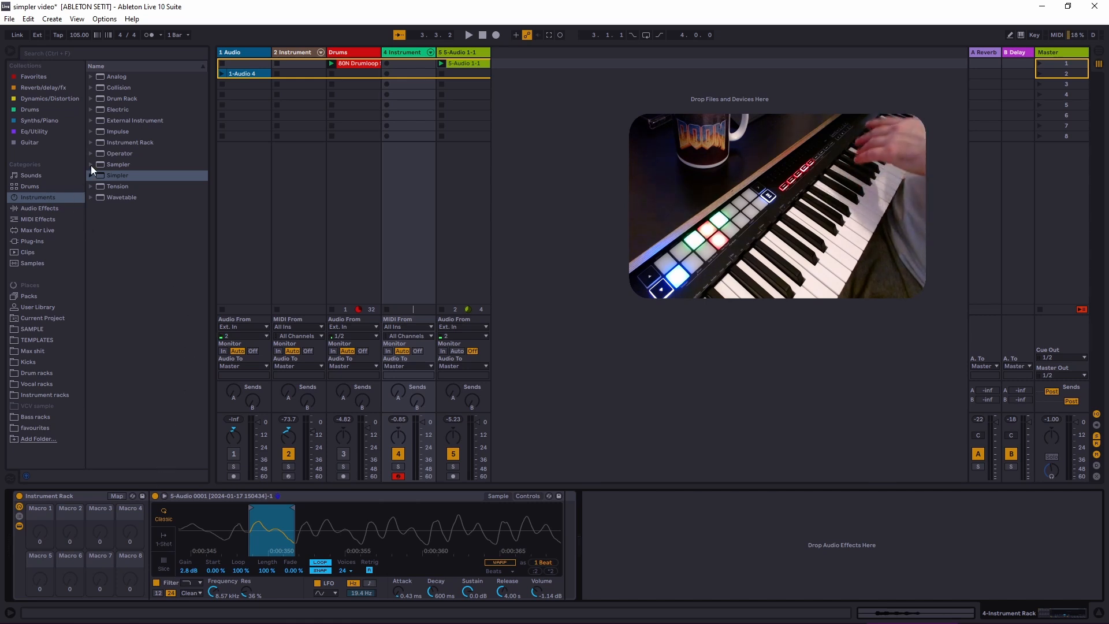
Insert an Arpeggiator before Simpler in the Instrument Rack and try out its Hold and Steps settings.
{"action": "left_click", "coordinate": [53, 220]}
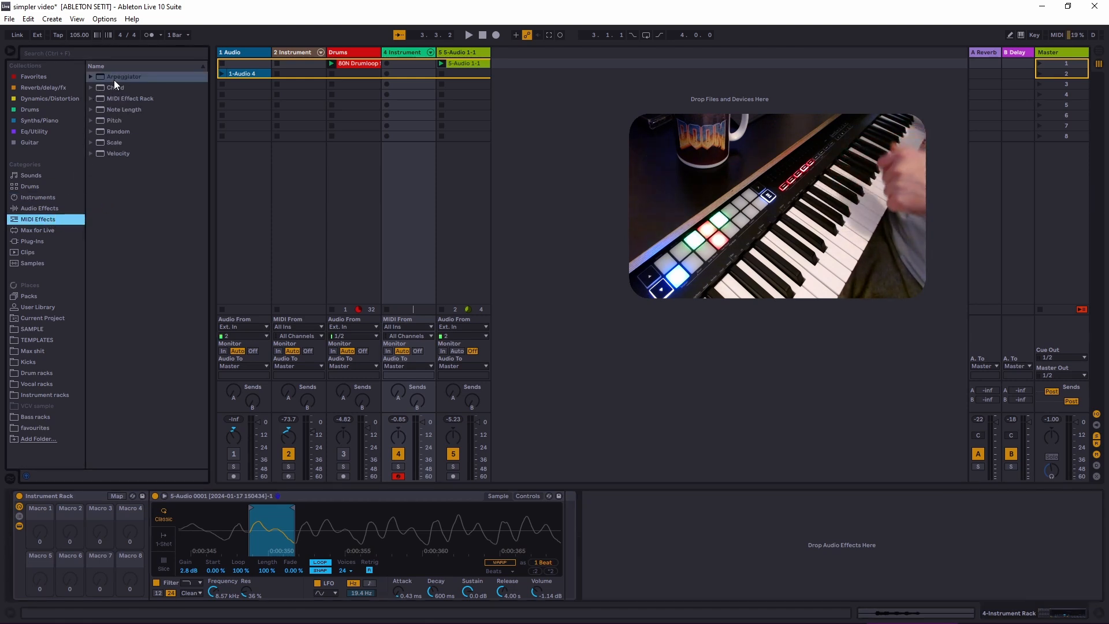
{"action": "left_click_drag", "start_coordinate": [119, 75], "coordinate": [168, 532]}
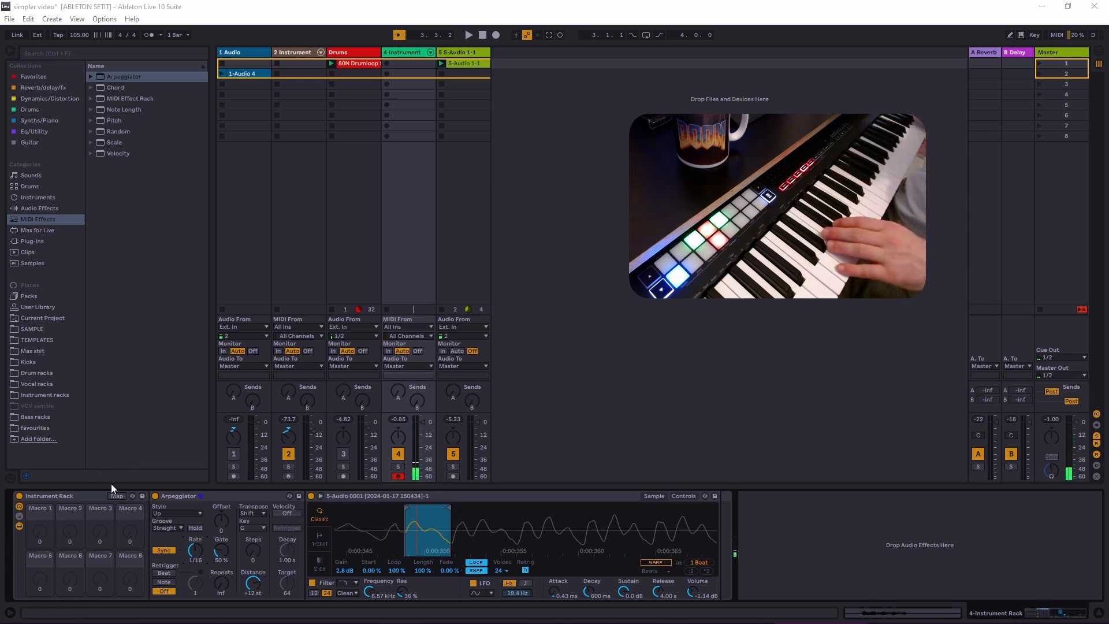
{"action": "left_click", "coordinate": [196, 528]}
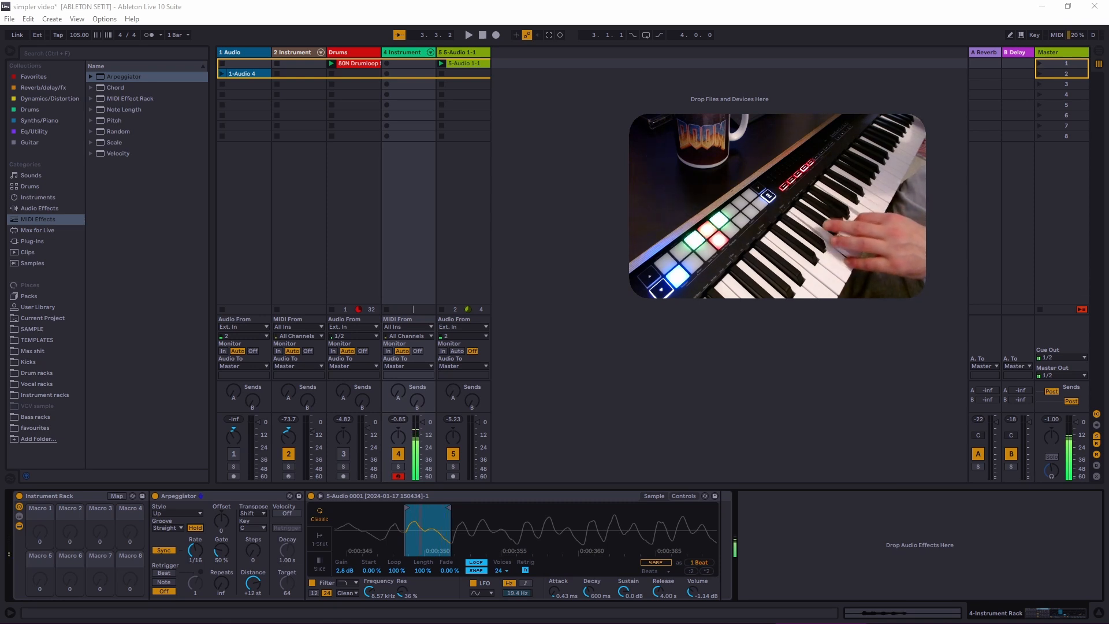
{"action": "left_click", "coordinate": [195, 526]}
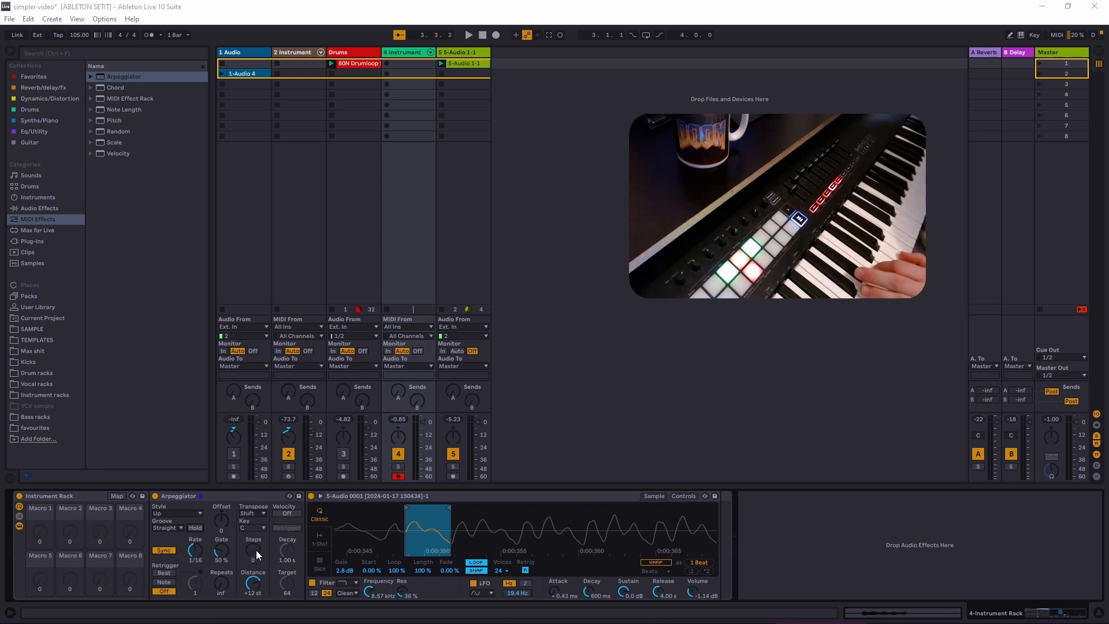
{"action": "mouse_move", "coordinate": [255, 551]}
{"action": "left_mouse_down"}
{"action": "mouse_move", "coordinate": [255, 537]}
{"action": "mouse_move", "coordinate": [255, 552]}
{"action": "left_mouse_up"}
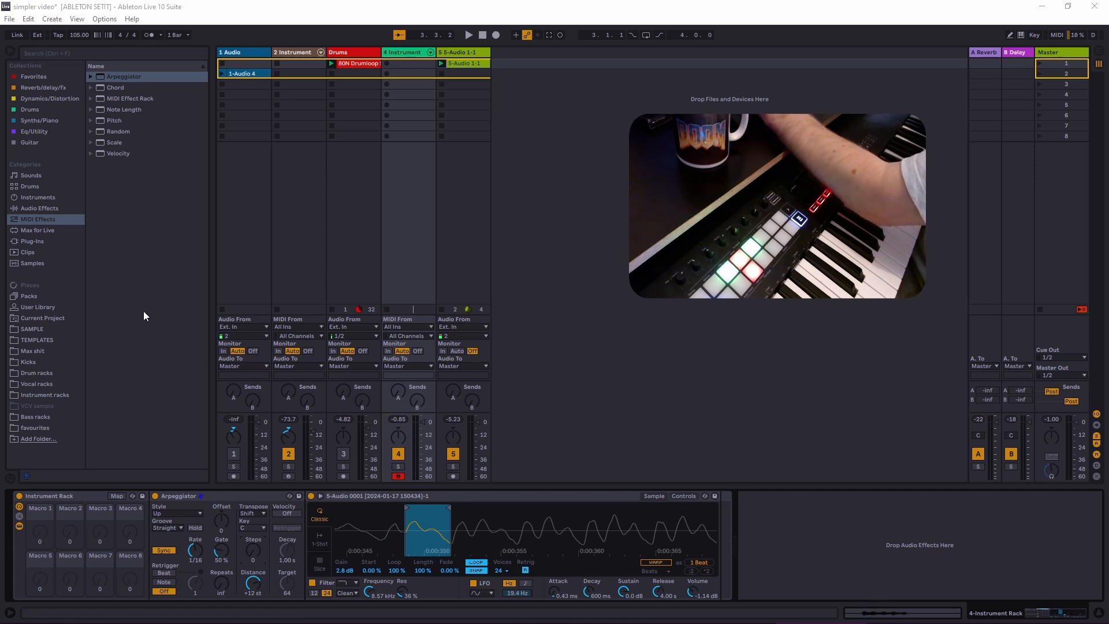
Add a Chorus audio effect directly after Simpler in the Instrument Rack.
{"action": "left_click", "coordinate": [55, 209]}
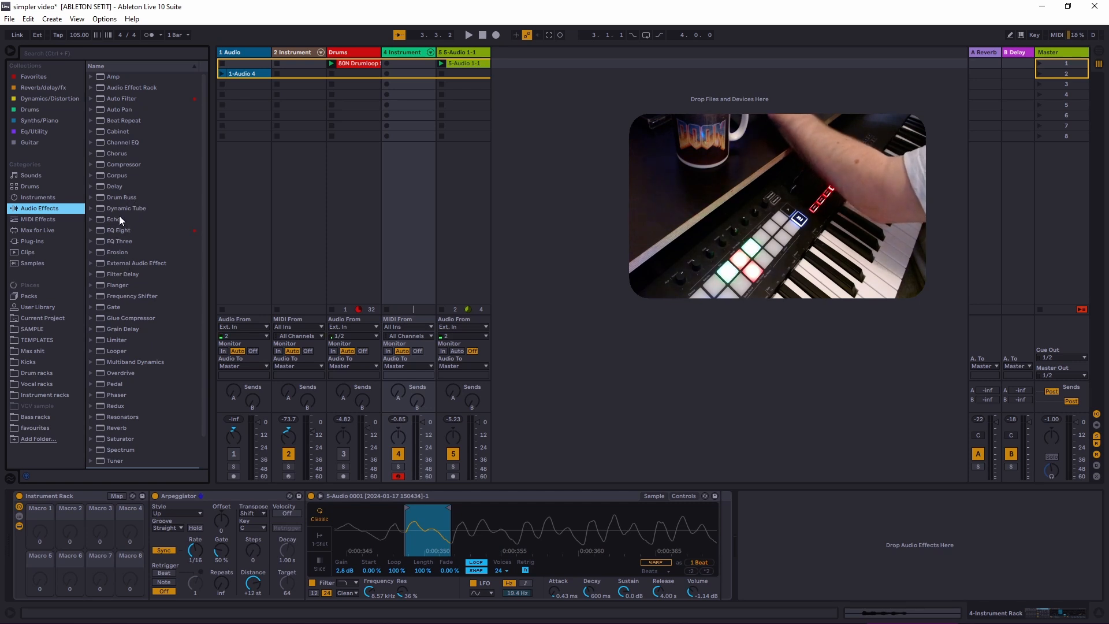
{"action": "left_click", "coordinate": [119, 155]}
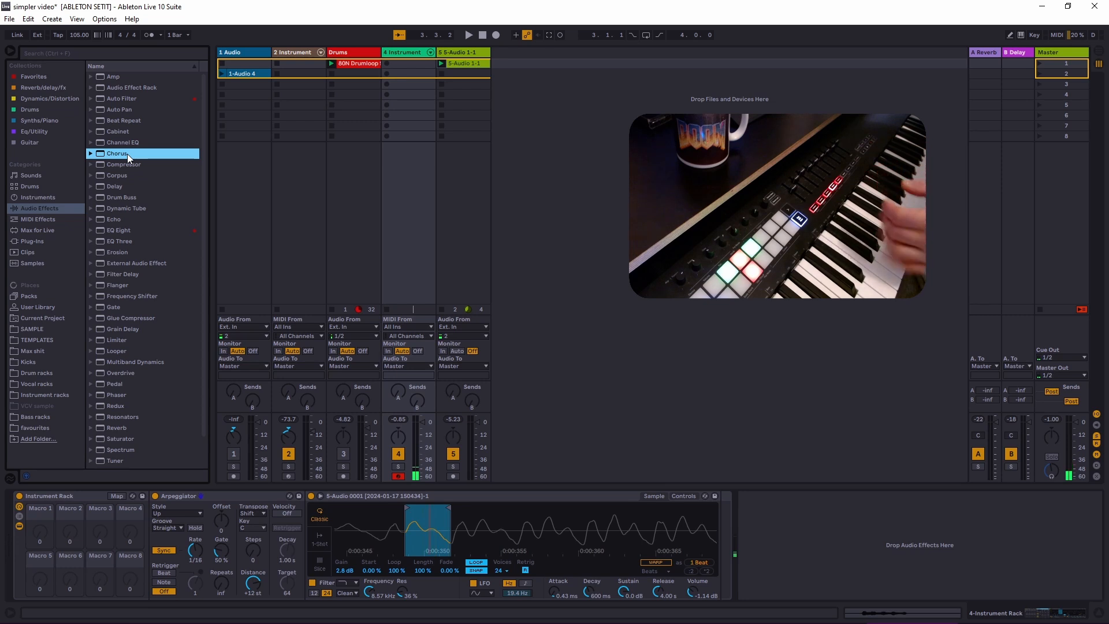
{"action": "left_click_drag", "start_coordinate": [127, 153], "coordinate": [718, 539]}
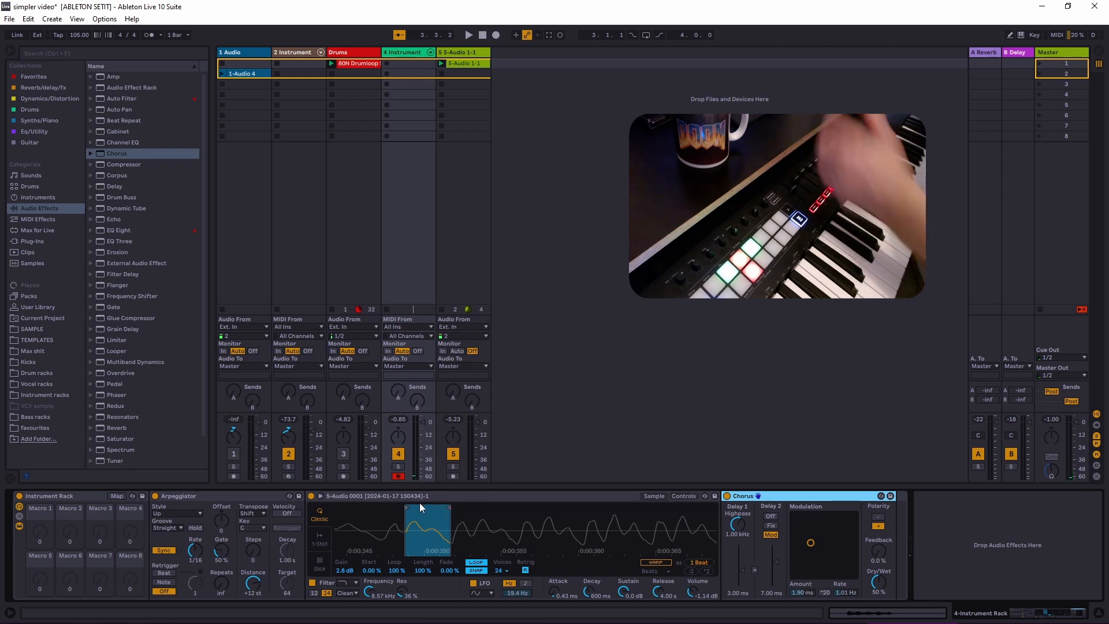
Try out a later sample start in Simpler and bypassing the Arpeggiator, restoring both.
{"action": "left_click_drag", "start_coordinate": [409, 507], "coordinate": [420, 507]}
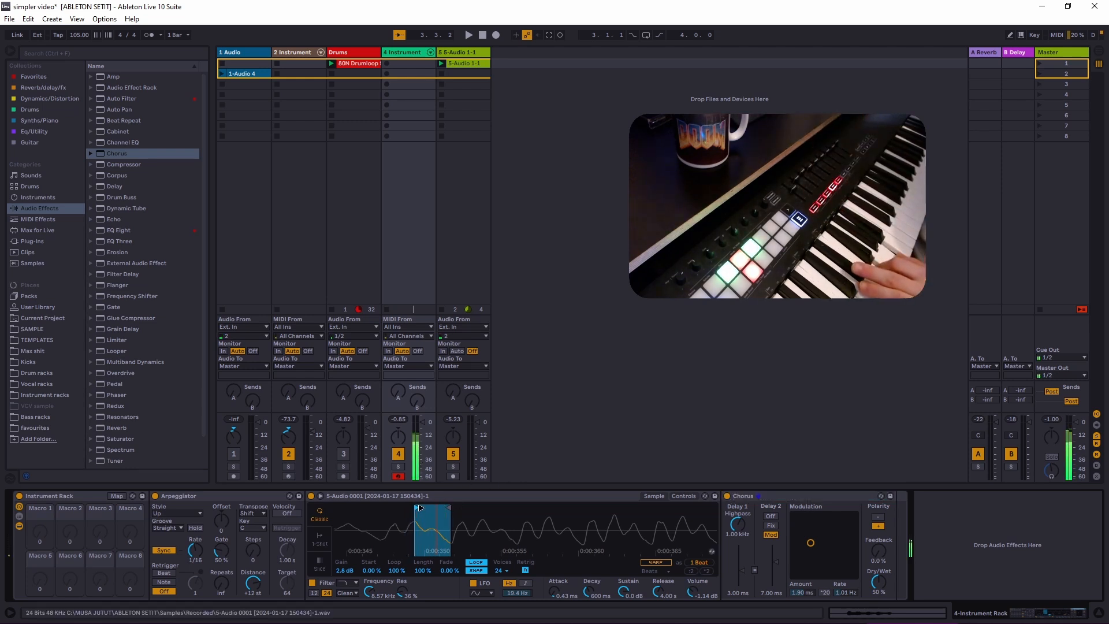
{"action": "left_click_drag", "start_coordinate": [419, 507], "coordinate": [411, 508]}
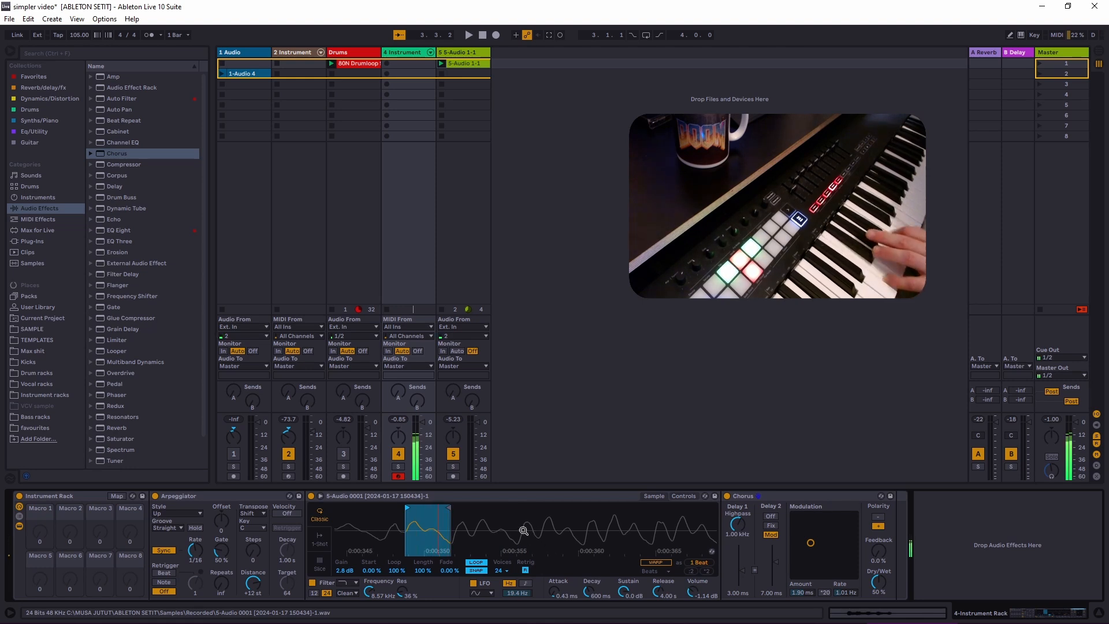
{"action": "left_click", "coordinate": [155, 496]}
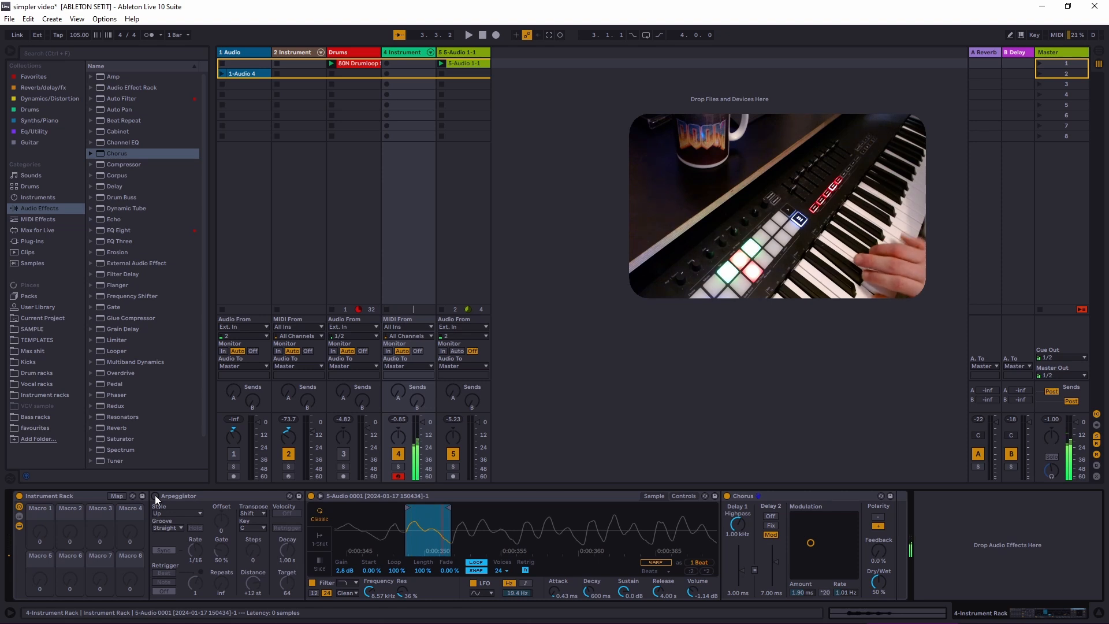
{"action": "left_click", "coordinate": [154, 496]}
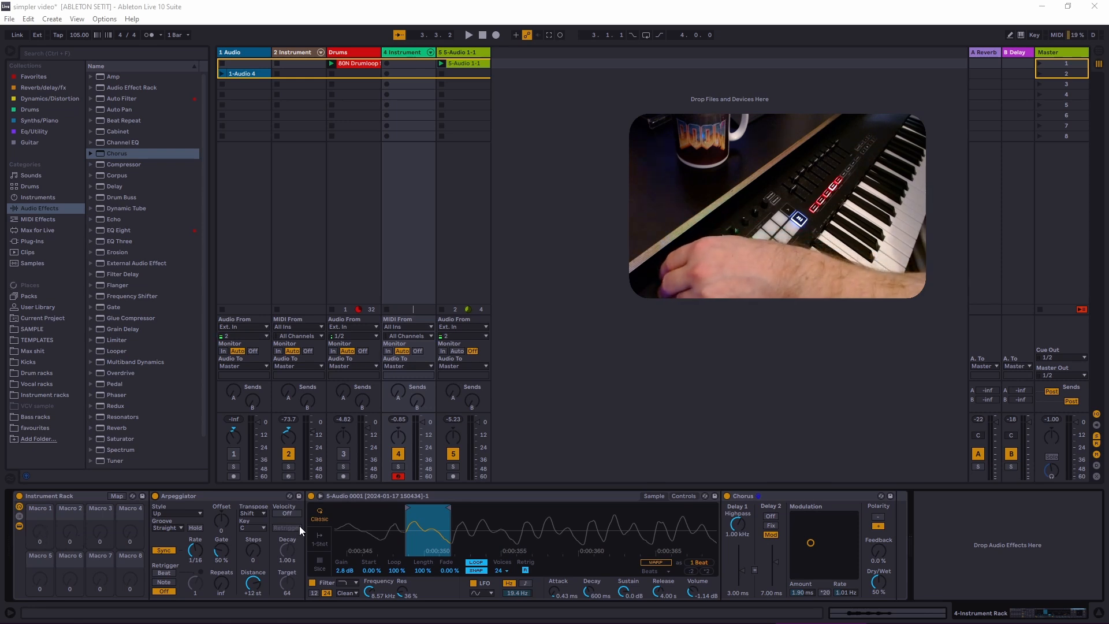
Expand Simpler's full controls and set its filter frequency to about 6.73 kHz with 37% resonance.
{"action": "left_click", "coordinate": [382, 497]}
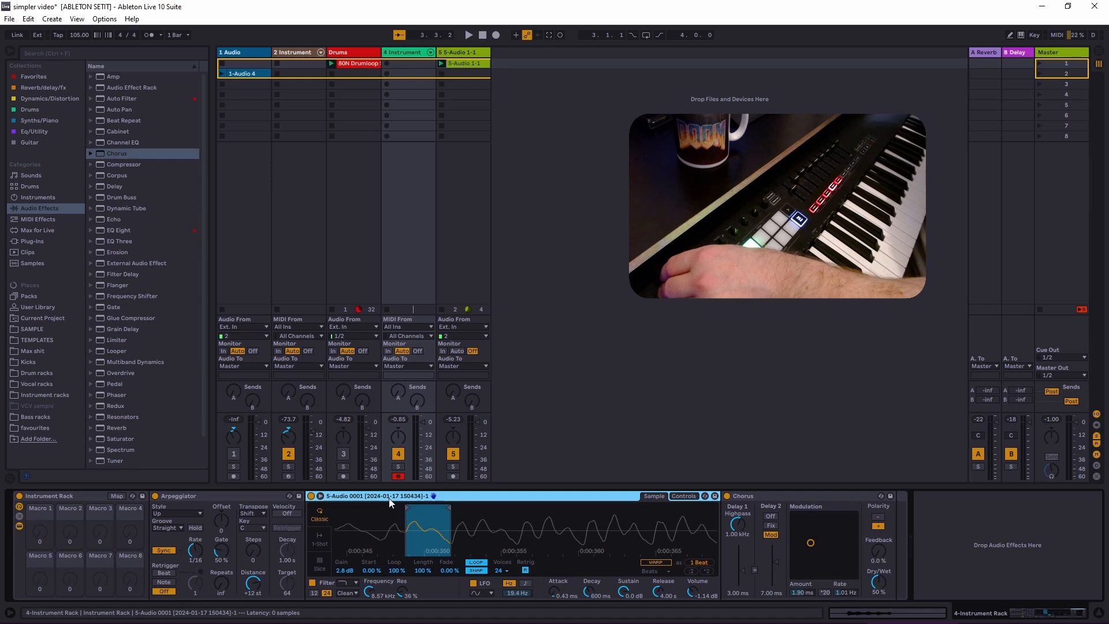
{"action": "left_click", "coordinate": [320, 496]}
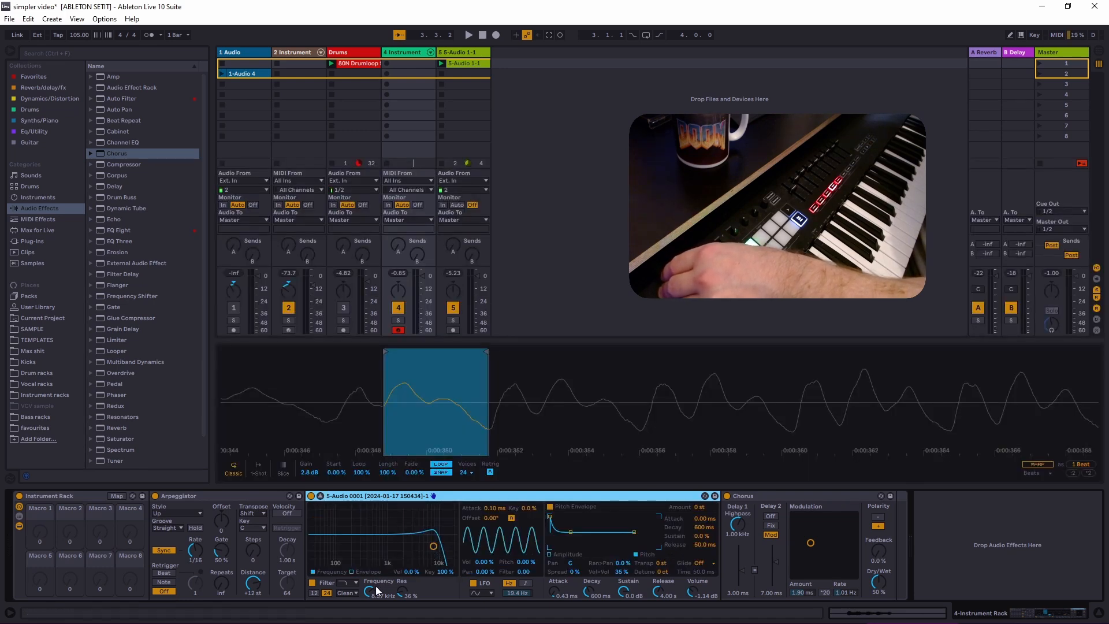
{"action": "mouse_move", "coordinate": [431, 548]}
{"action": "left_mouse_down"}
{"action": "mouse_move", "coordinate": [352, 550]}
{"action": "mouse_move", "coordinate": [428, 550]}
{"action": "left_mouse_up"}
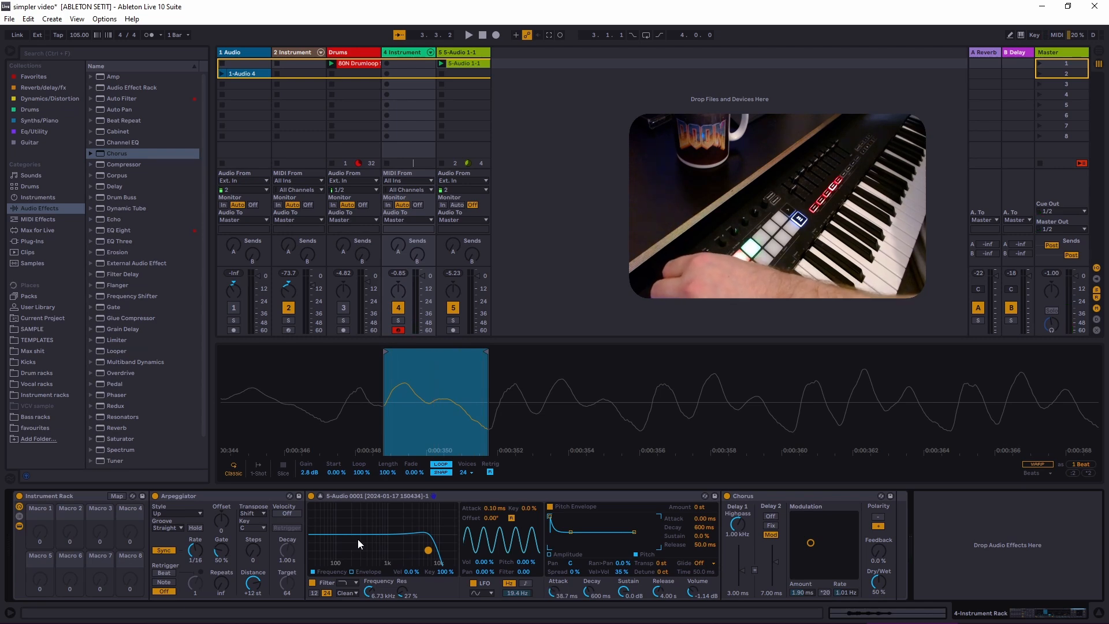
Map Simpler's filter frequency to Macro 1 of the Instrument Rack.
{"action": "right_click", "coordinate": [370, 593]}
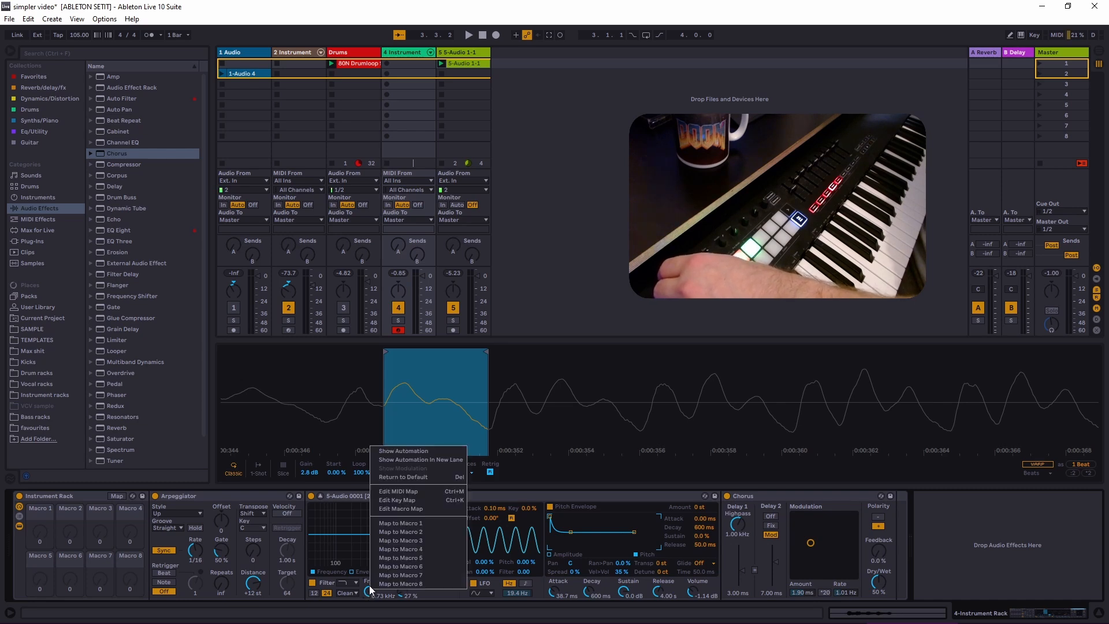
{"action": "left_click", "coordinate": [397, 524]}
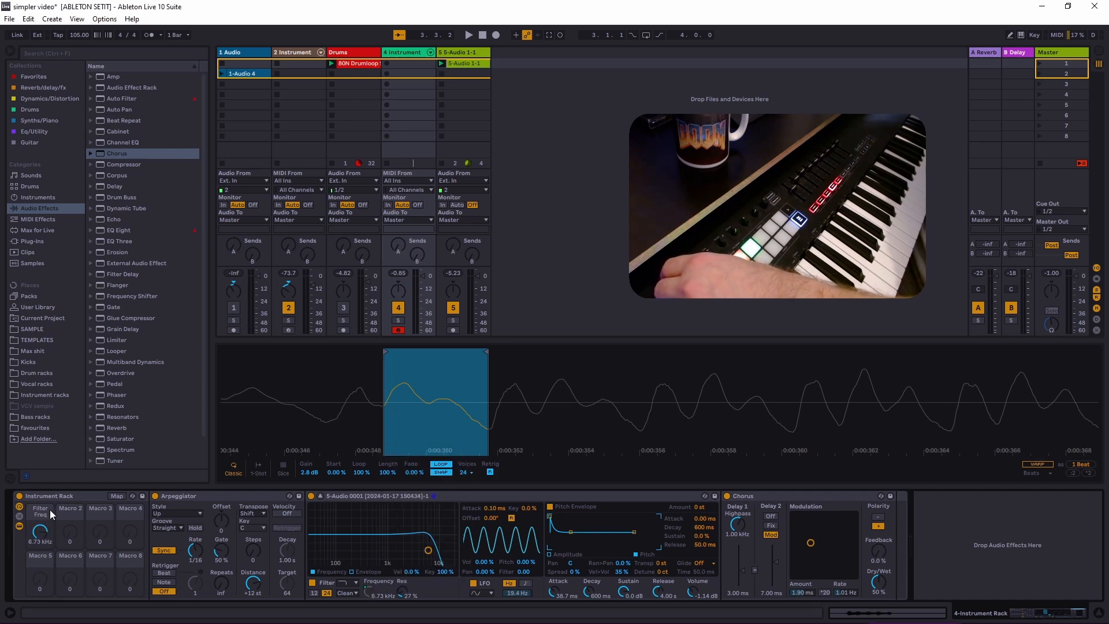
{"action": "left_click", "coordinate": [84, 494]}
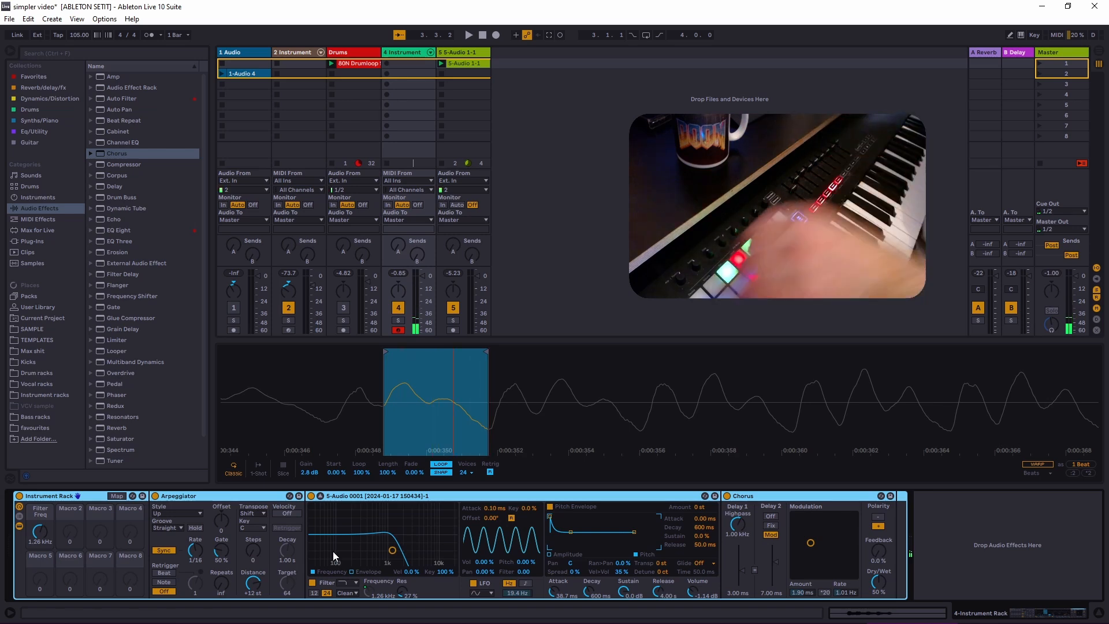
Map the Arpeggiator's transpose Steps to Macro 2 of the Instrument Rack.
{"action": "right_click", "coordinate": [253, 550]}
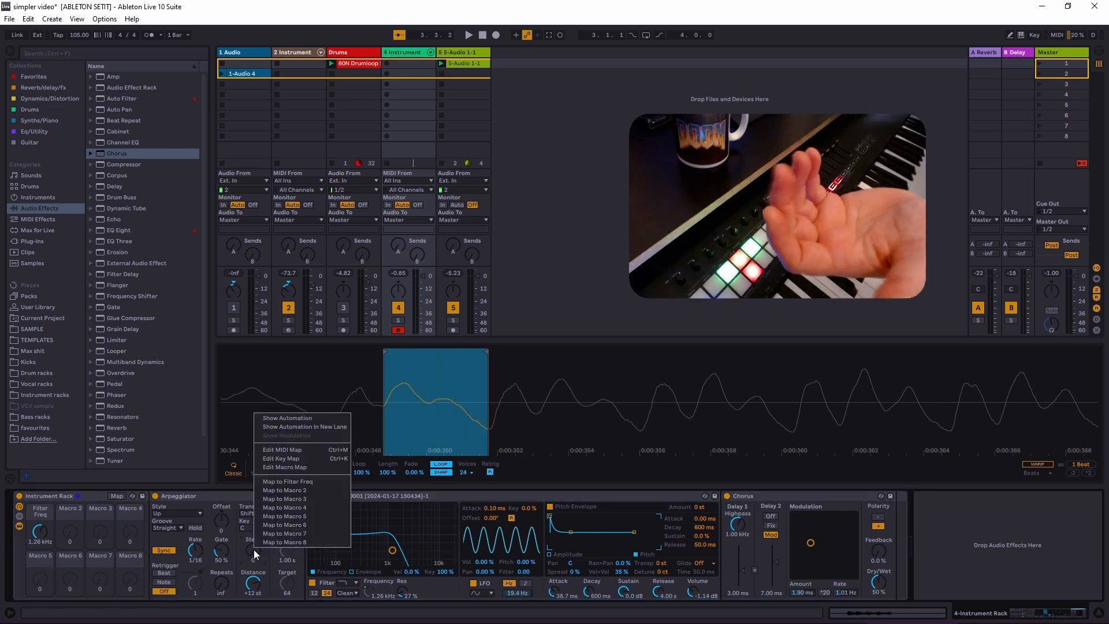
{"action": "left_click", "coordinate": [285, 490]}
{"action": "left_click", "coordinate": [96, 497]}
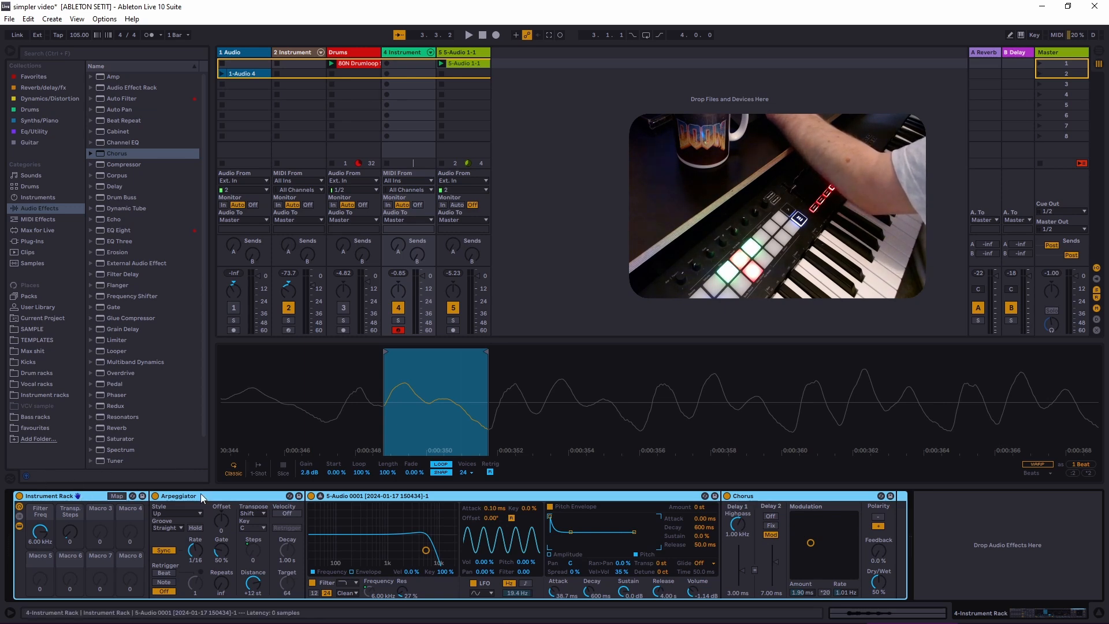
Show the Instrument Rack's chain list and rename its existing chain as Simpler1.
{"action": "left_click", "coordinate": [19, 515]}
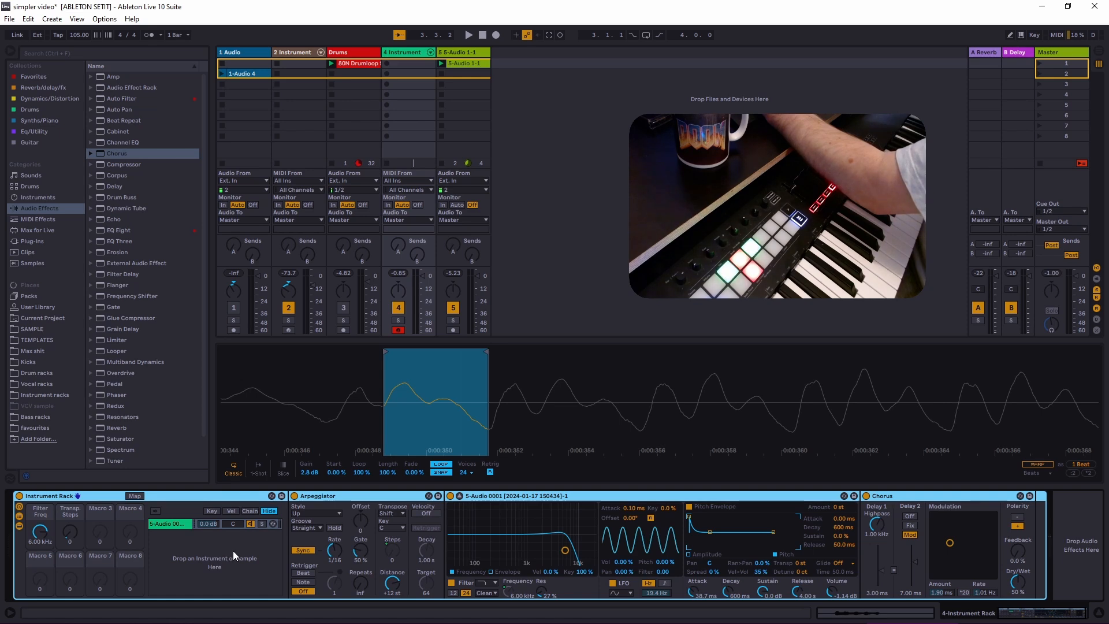
{"action": "left_click", "coordinate": [171, 526]}
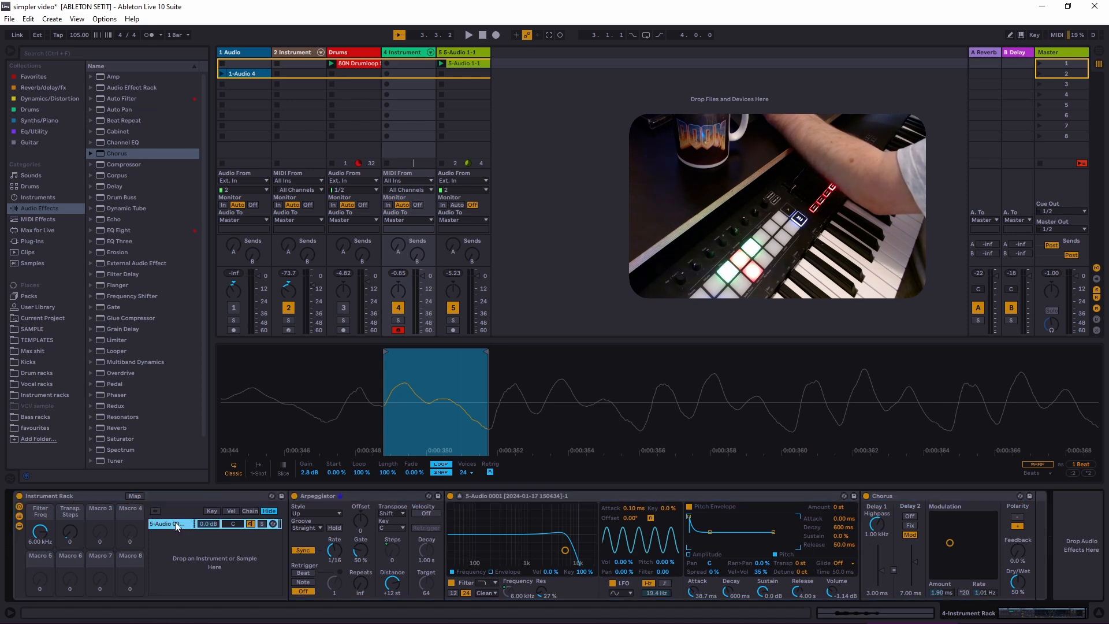
{"action": "double_click", "coordinate": [175, 521]}
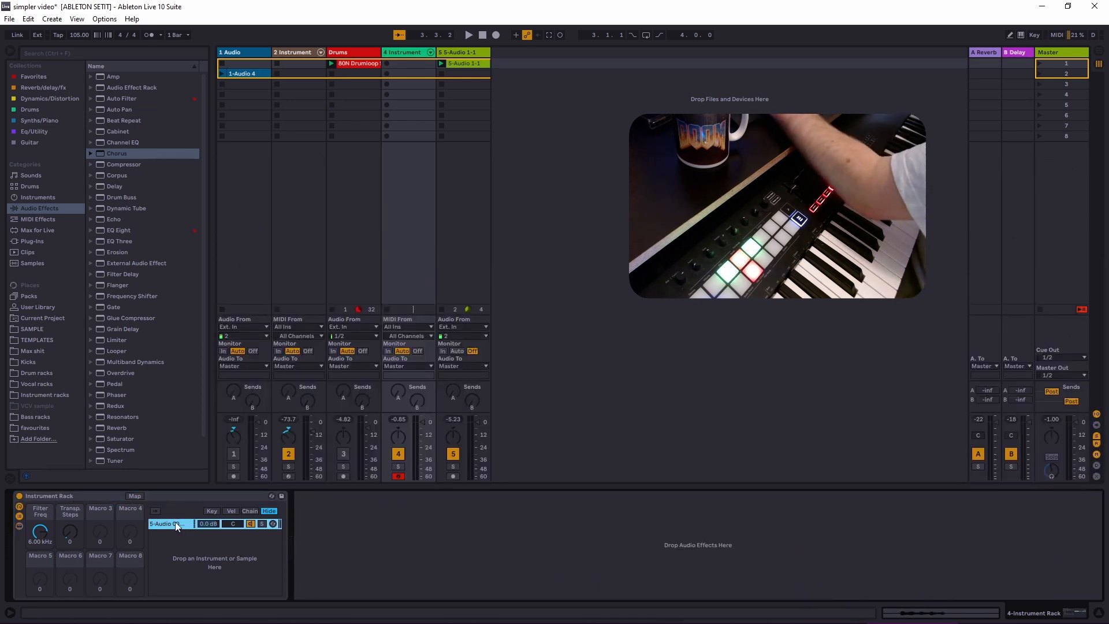
{"action": "right_click", "coordinate": [175, 522]}
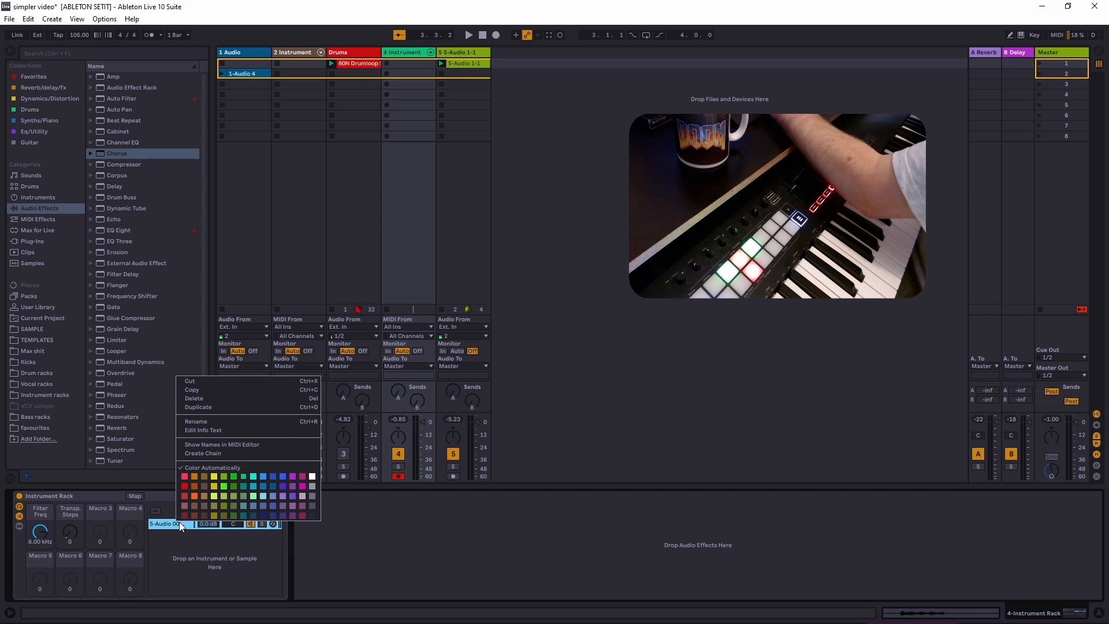
{"action": "left_click", "coordinate": [231, 420]}
{"action": "type", "text": "Simpler1"}
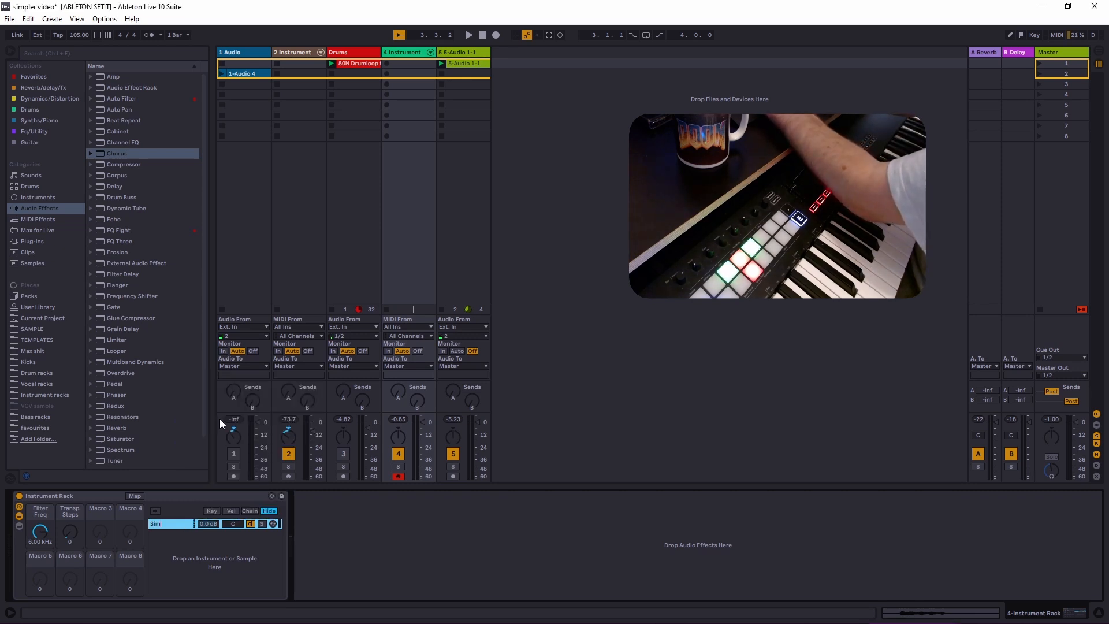
{"action": "key", "text": "Return"}
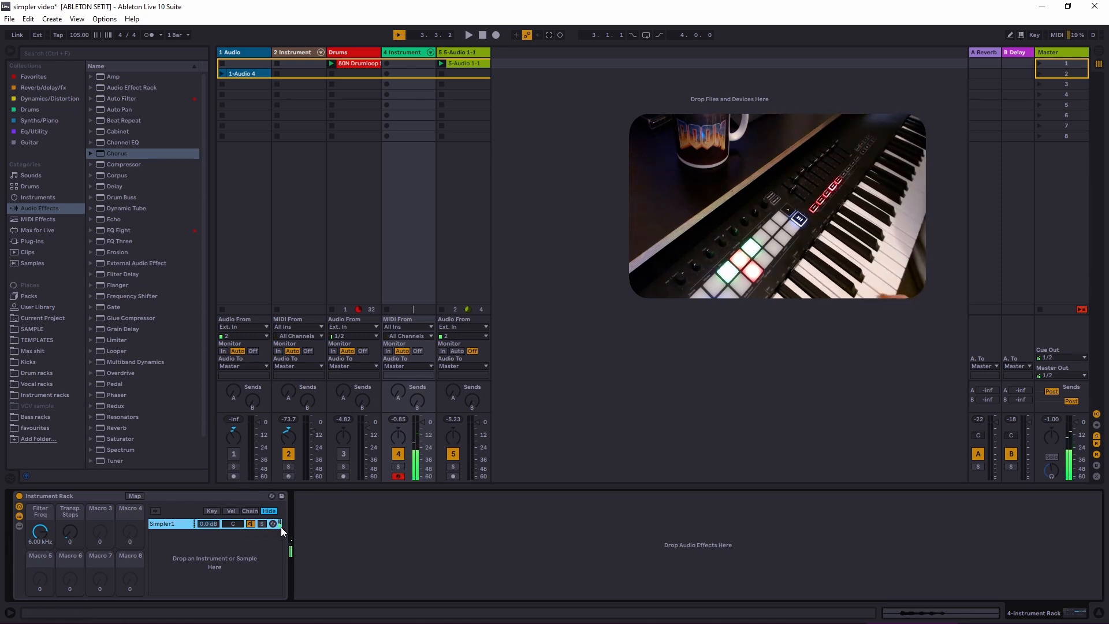
Try out muting the Simpler1 chain and limiting its key zone to F#1, restoring the chain and its full key range.
{"action": "left_click", "coordinate": [251, 523]}
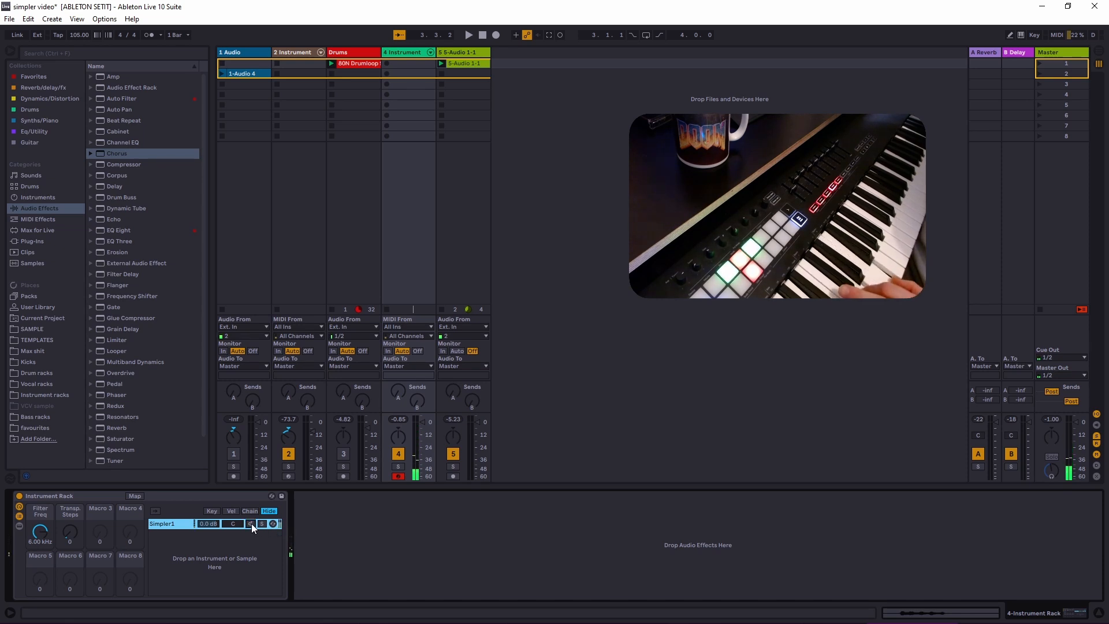
{"action": "left_click", "coordinate": [250, 524]}
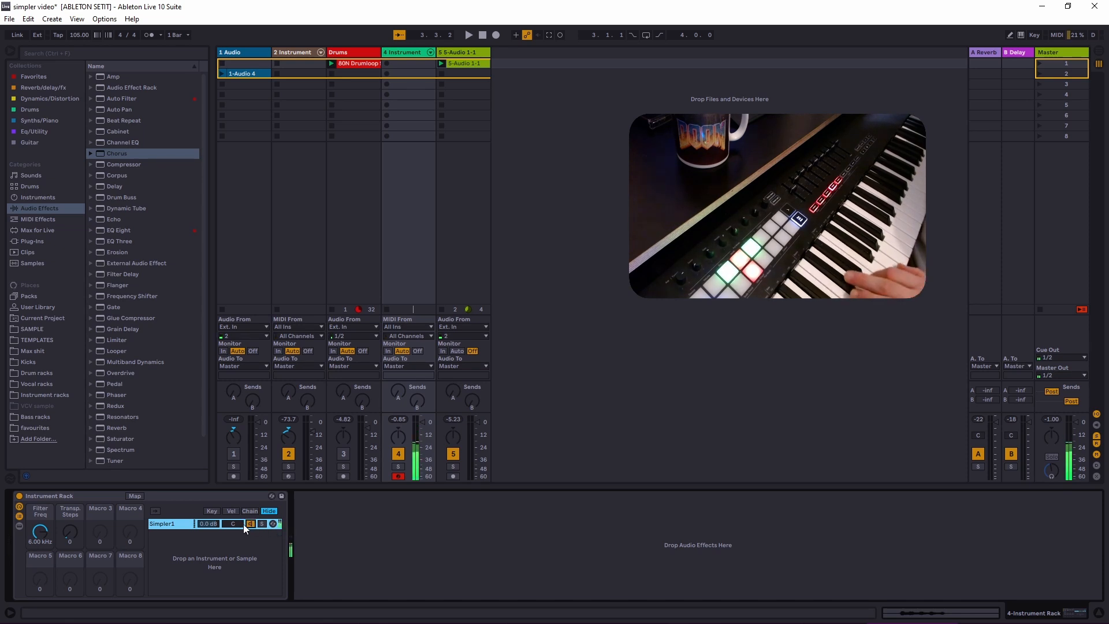
{"action": "left_click", "coordinate": [213, 511]}
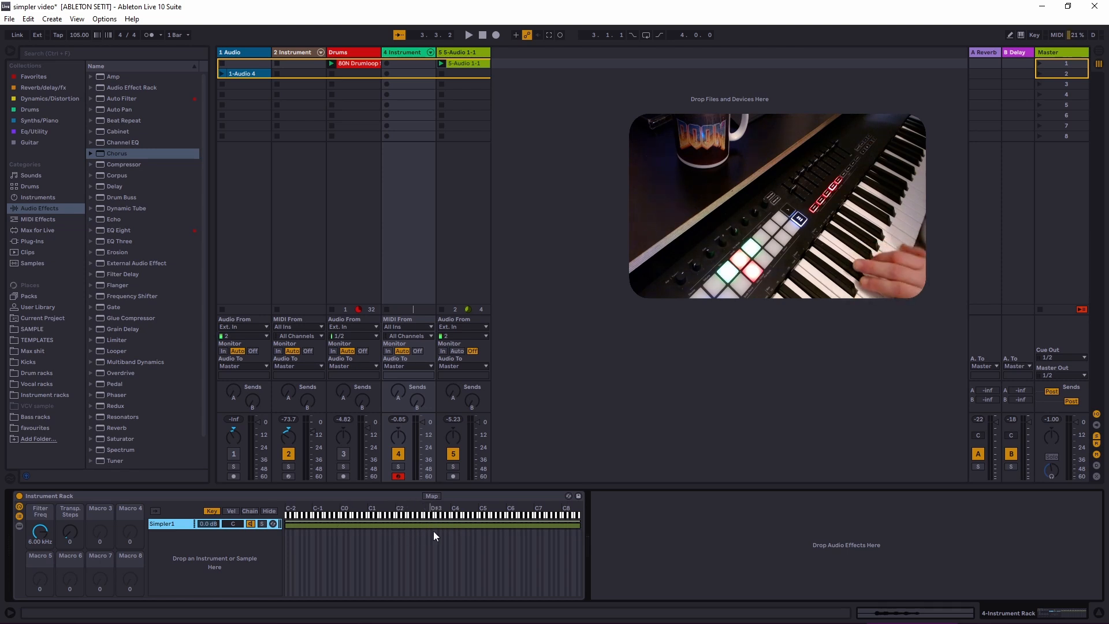
{"action": "left_click_drag", "start_coordinate": [579, 525], "coordinate": [380, 523]}
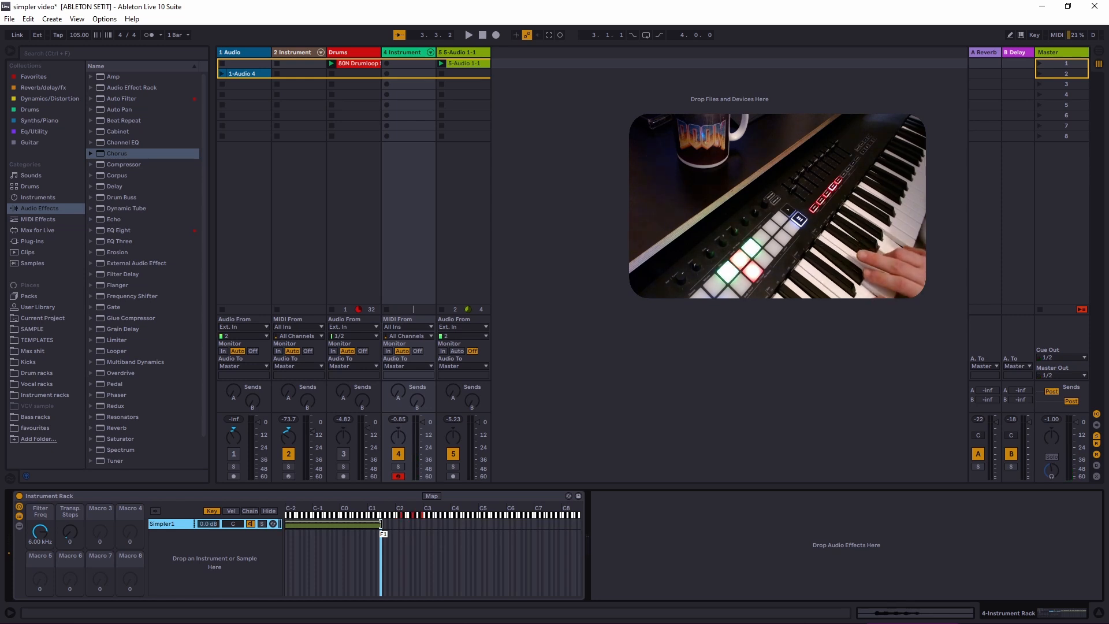
{"action": "left_click_drag", "start_coordinate": [380, 523], "coordinate": [382, 525]}
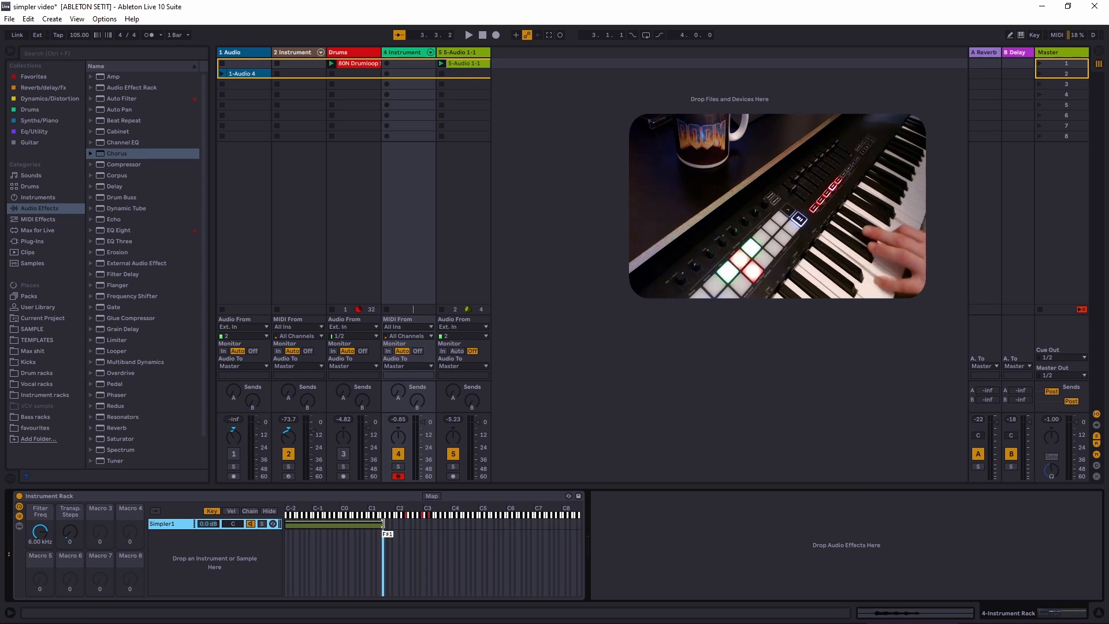
{"action": "left_click_drag", "start_coordinate": [383, 523], "coordinate": [585, 523]}
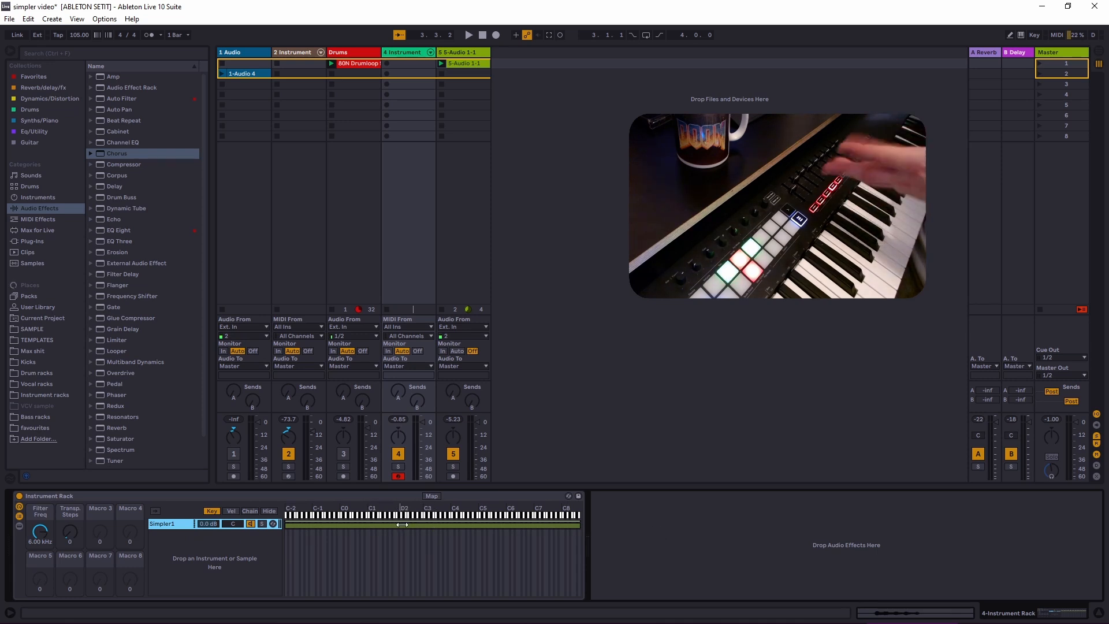
Look through the rack's chain, velocity and key zone editors and hide the zone display.
{"action": "left_click", "coordinate": [269, 511]}
{"action": "left_click", "coordinate": [249, 511]}
{"action": "left_click", "coordinate": [232, 511]}
{"action": "left_click", "coordinate": [212, 511]}
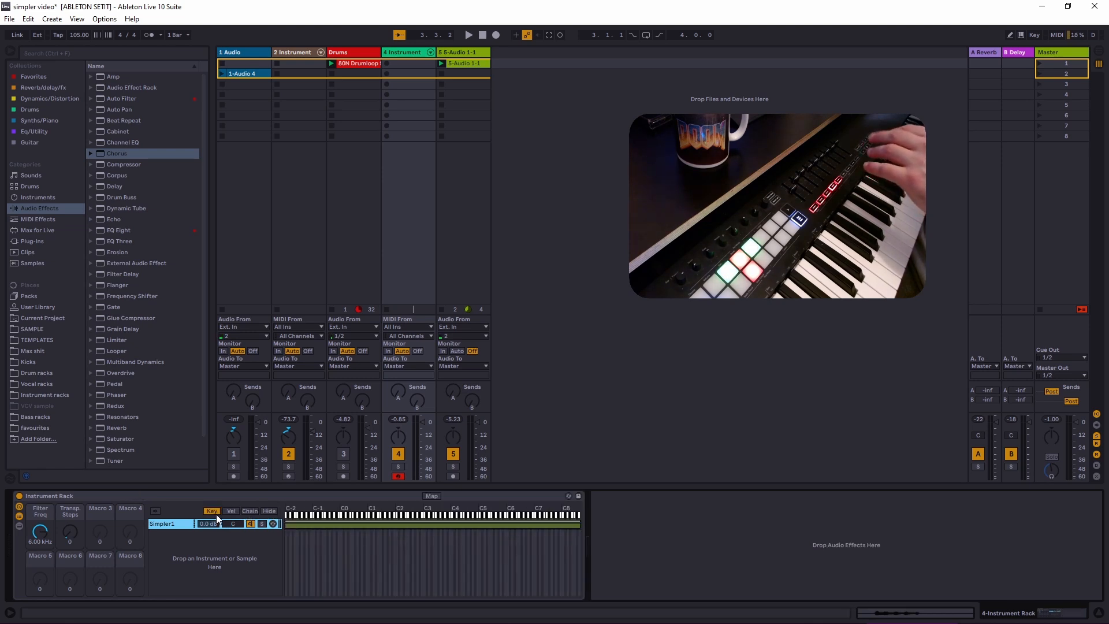
{"action": "left_click", "coordinate": [272, 511]}
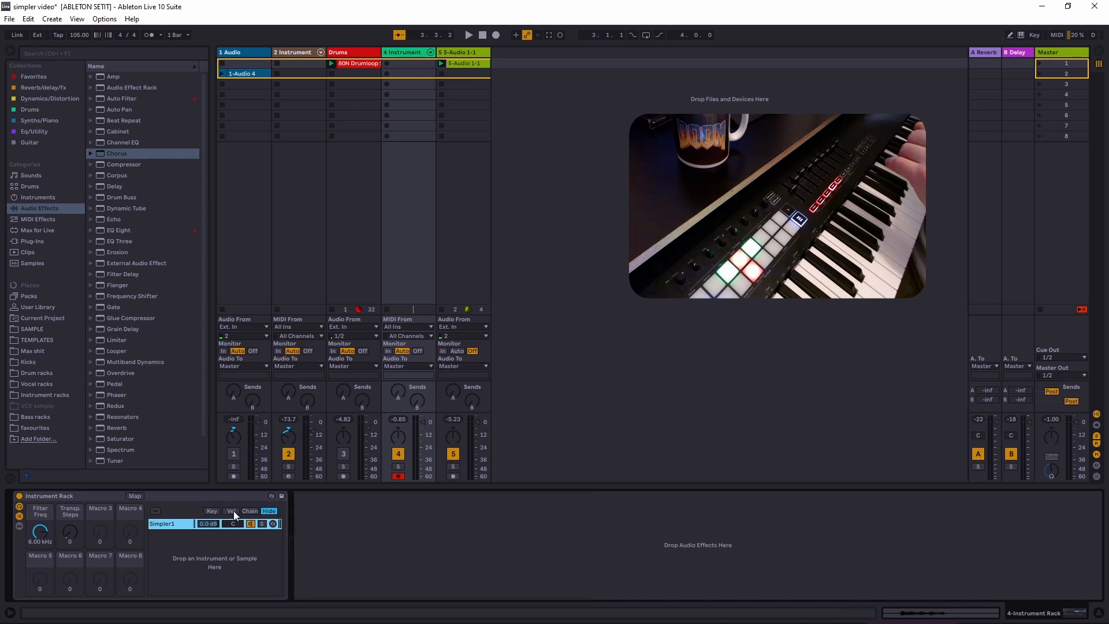
Add a second, empty Simpler as a new chain below Simpler1 in the Instrument Rack.
{"action": "left_click", "coordinate": [182, 525]}
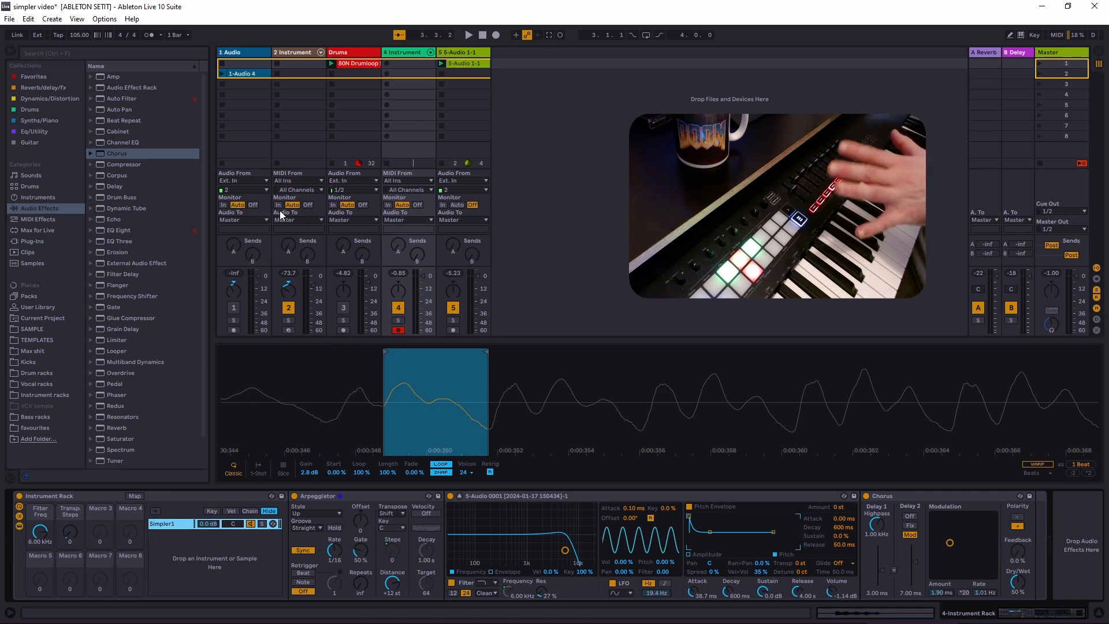
{"action": "left_click", "coordinate": [43, 197]}
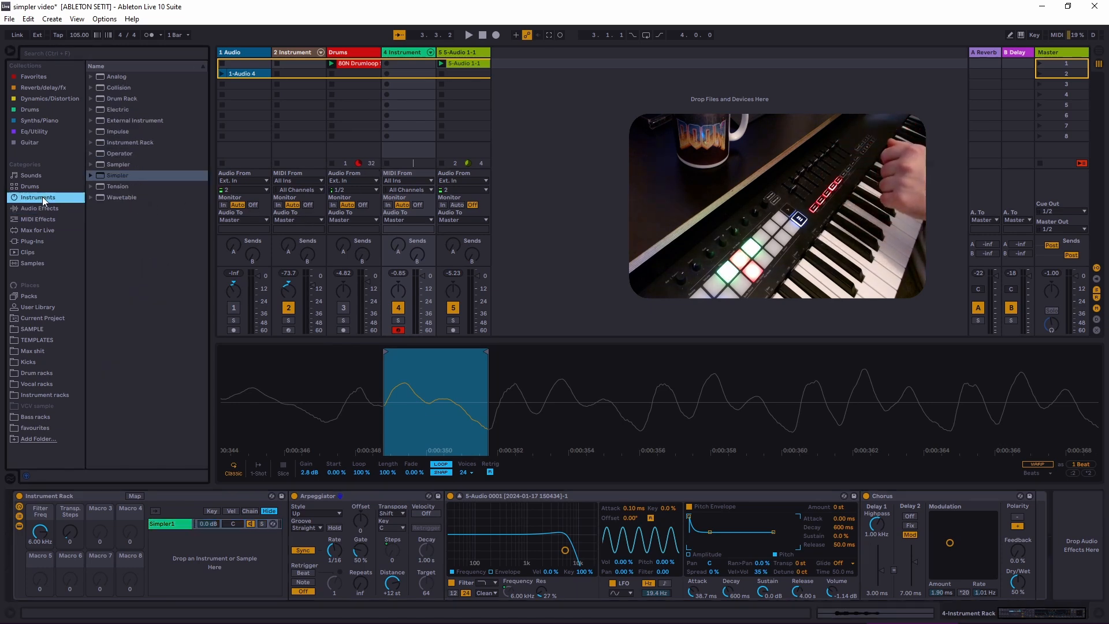
{"action": "left_click", "coordinate": [119, 174]}
{"action": "left_click_drag", "start_coordinate": [121, 175], "coordinate": [199, 552]}
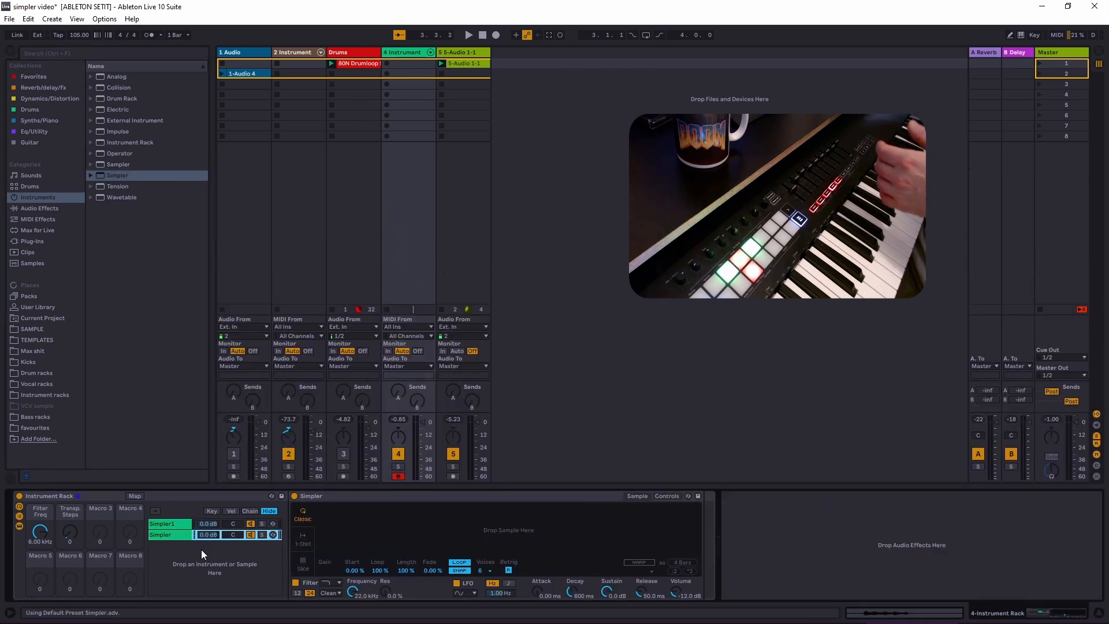
Rename the new Simpler chain as Simpler2.
{"action": "right_click", "coordinate": [172, 536]}
{"action": "left_click", "coordinate": [208, 435]}
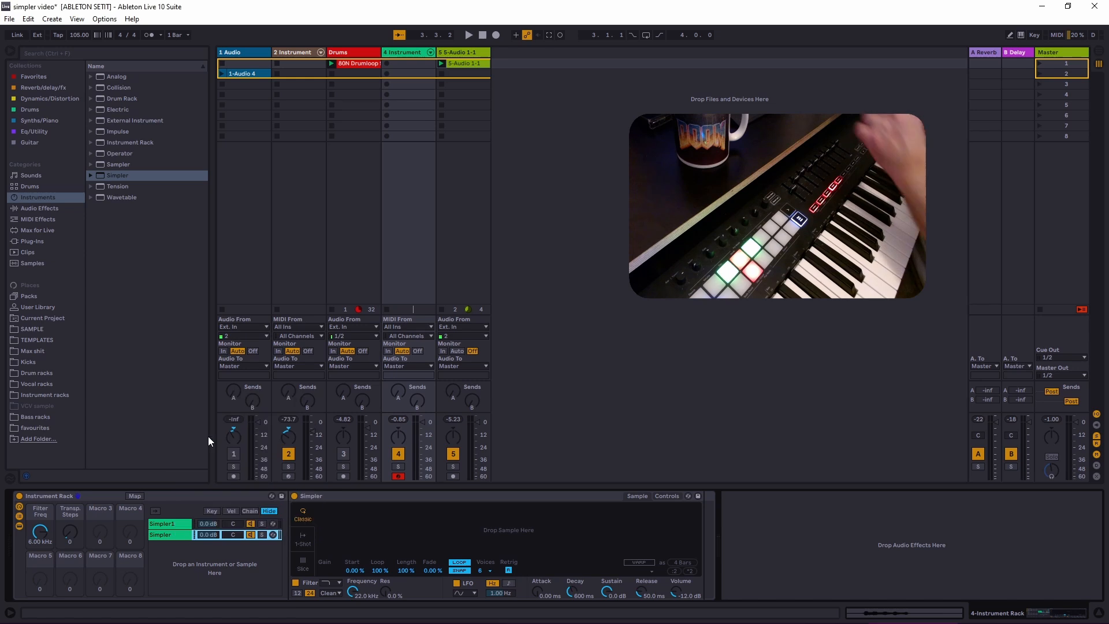
{"action": "left_click", "coordinate": [180, 534]}
{"action": "type", "text": "2"}
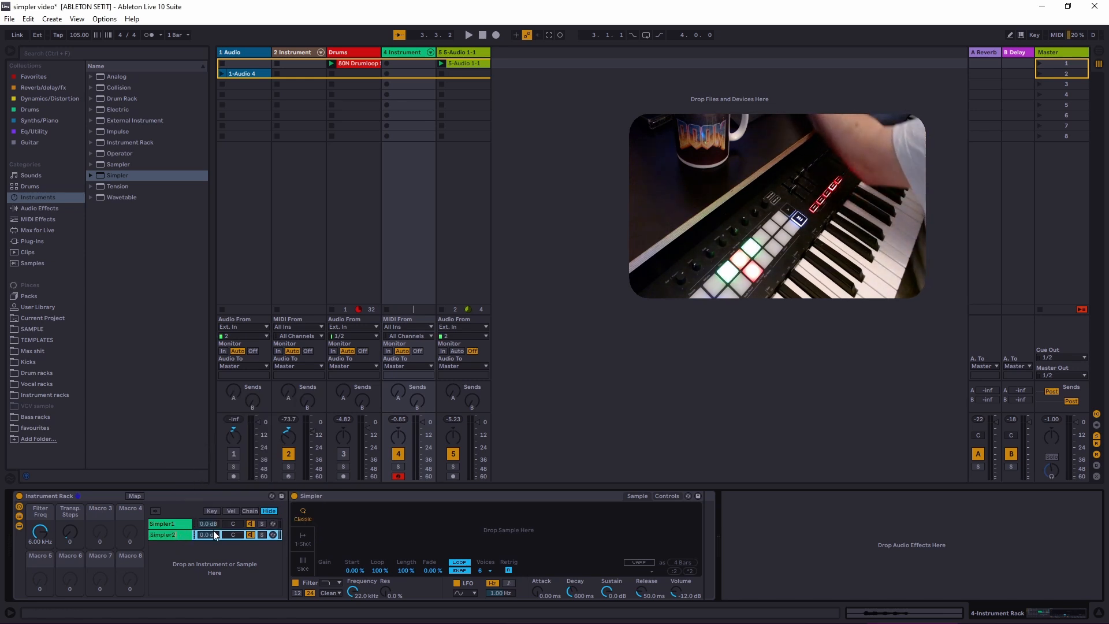
{"action": "key", "text": "Return"}
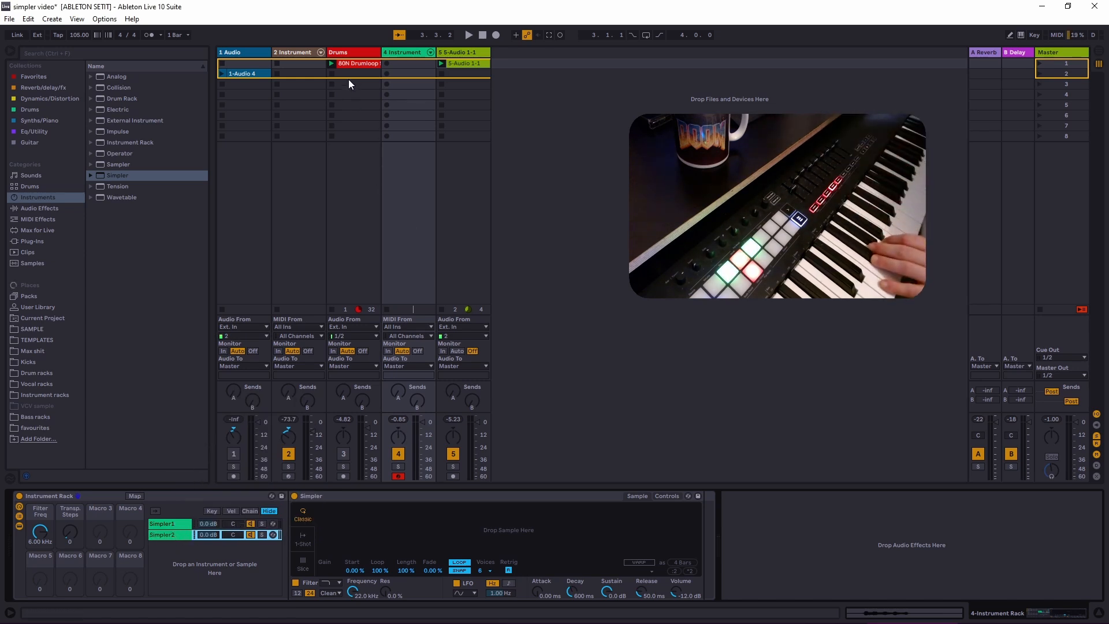
Load the 5-Audio 1-1 clip into Simpler2 and narrow its start and end to a tiny section of the waveform around 0:00:371.
{"action": "left_click_drag", "start_coordinate": [461, 64], "coordinate": [488, 532]}
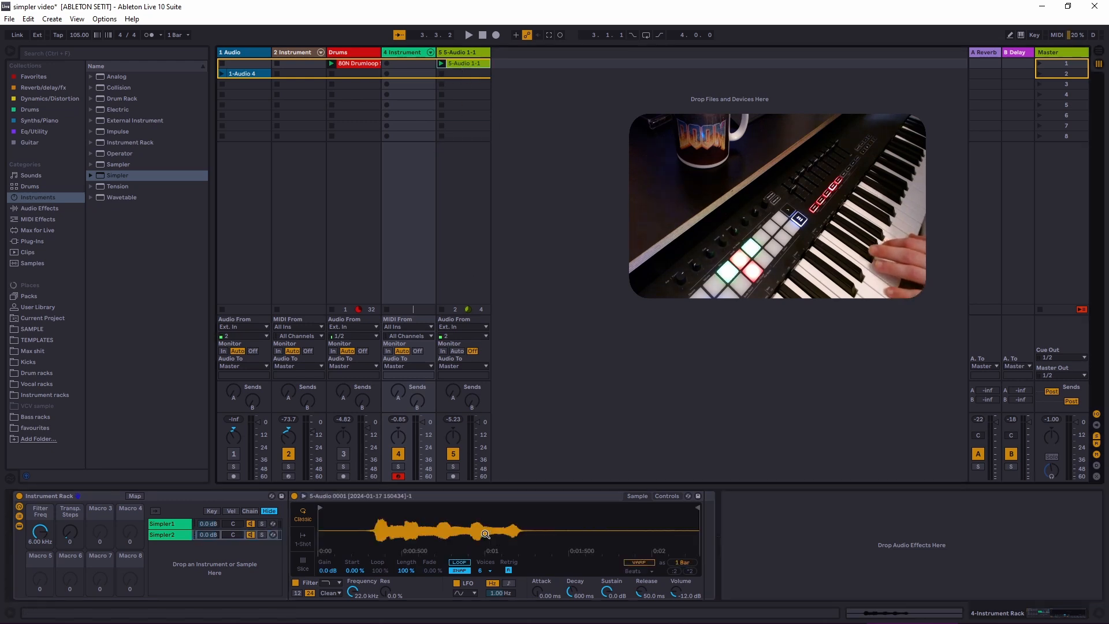
{"action": "left_click_drag", "start_coordinate": [325, 506], "coordinate": [381, 508]}
{"action": "mouse_move", "coordinate": [698, 509]}
{"action": "left_mouse_down"}
{"action": "mouse_move", "coordinate": [390, 497]}
{"action": "mouse_move", "coordinate": [394, 548]}
{"action": "mouse_move", "coordinate": [422, 583]}
{"action": "left_mouse_up"}
{"action": "mouse_move", "coordinate": [433, 514]}
{"action": "left_mouse_down"}
{"action": "mouse_move", "coordinate": [563, 513]}
{"action": "mouse_move", "coordinate": [417, 505]}
{"action": "mouse_move", "coordinate": [445, 575]}
{"action": "left_mouse_up"}
{"action": "left_click", "coordinate": [358, 508]}
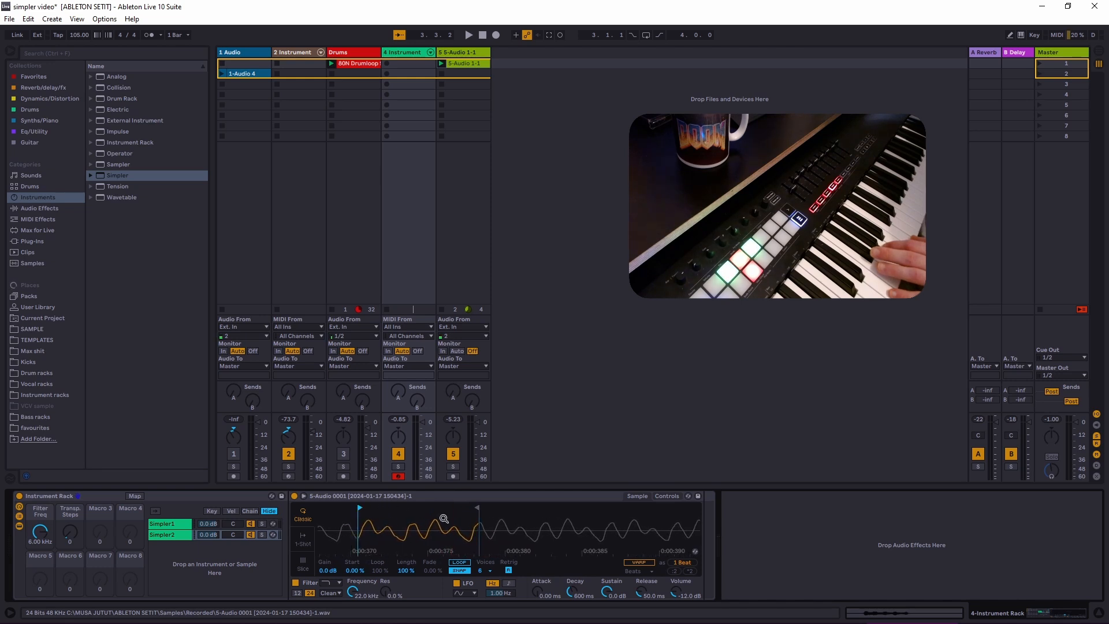
{"action": "mouse_move", "coordinate": [472, 508]}
{"action": "left_mouse_down"}
{"action": "mouse_move", "coordinate": [382, 504]}
{"action": "mouse_move", "coordinate": [404, 549]}
{"action": "mouse_move", "coordinate": [403, 520]}
{"action": "left_mouse_up"}
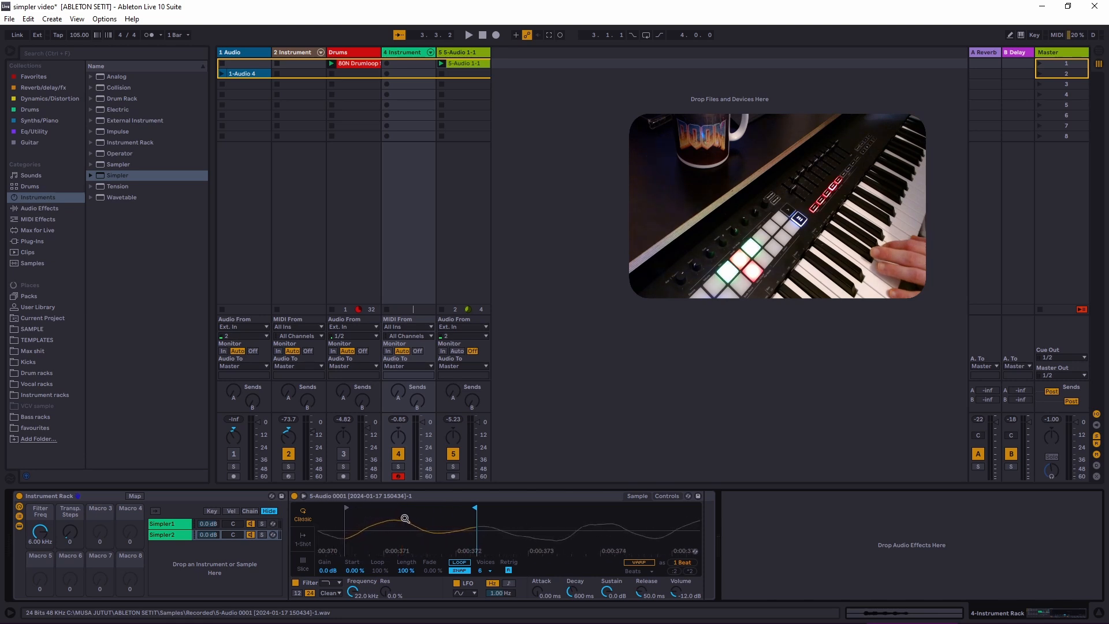
Enable looping in Simpler2 on a short section between about 0:00:372 and 0:00:373 and set its release to 2.17 s.
{"action": "left_click", "coordinate": [466, 563]}
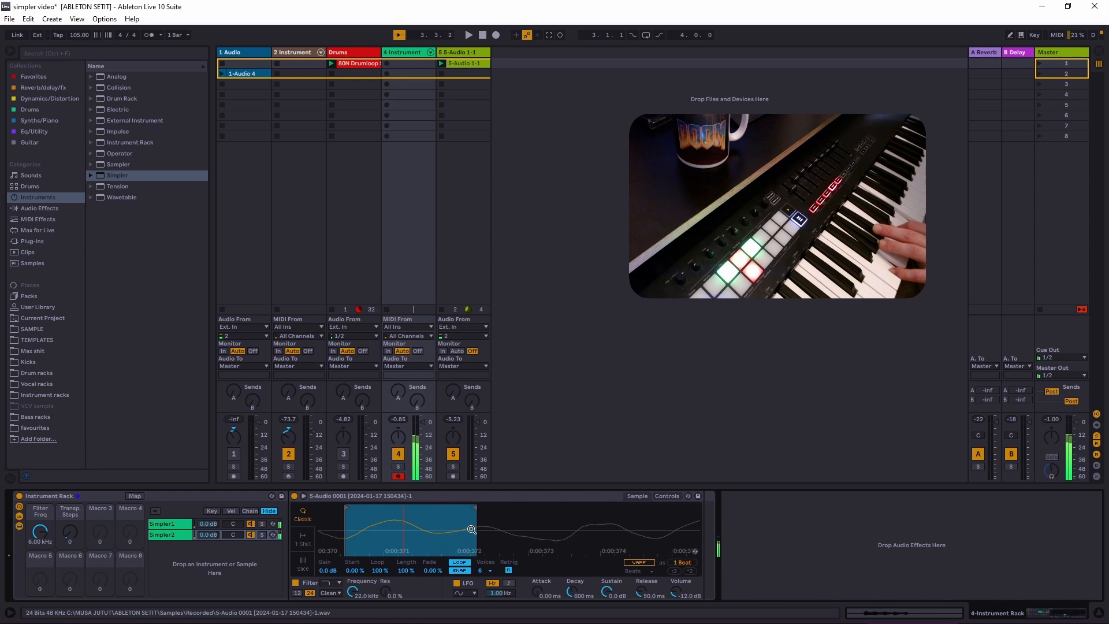
{"action": "mouse_move", "coordinate": [475, 508]}
{"action": "left_mouse_down"}
{"action": "mouse_move", "coordinate": [403, 506]}
{"action": "mouse_move", "coordinate": [560, 507]}
{"action": "left_mouse_up"}
{"action": "left_click_drag", "start_coordinate": [352, 510], "coordinate": [485, 506]}
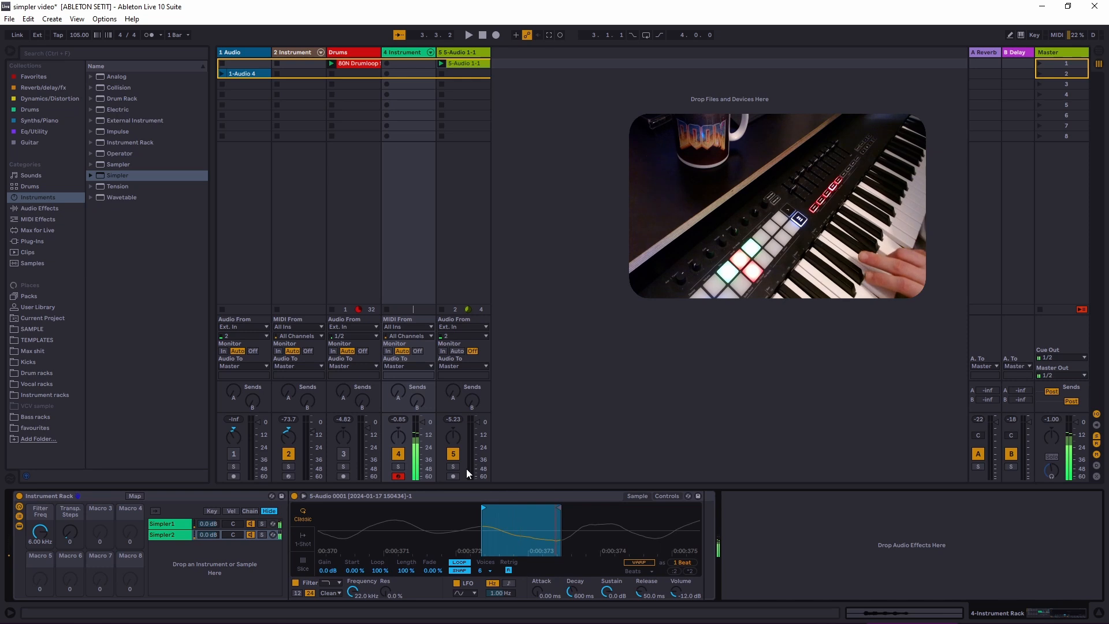
{"action": "left_click_drag", "start_coordinate": [641, 593], "coordinate": [642, 569]}
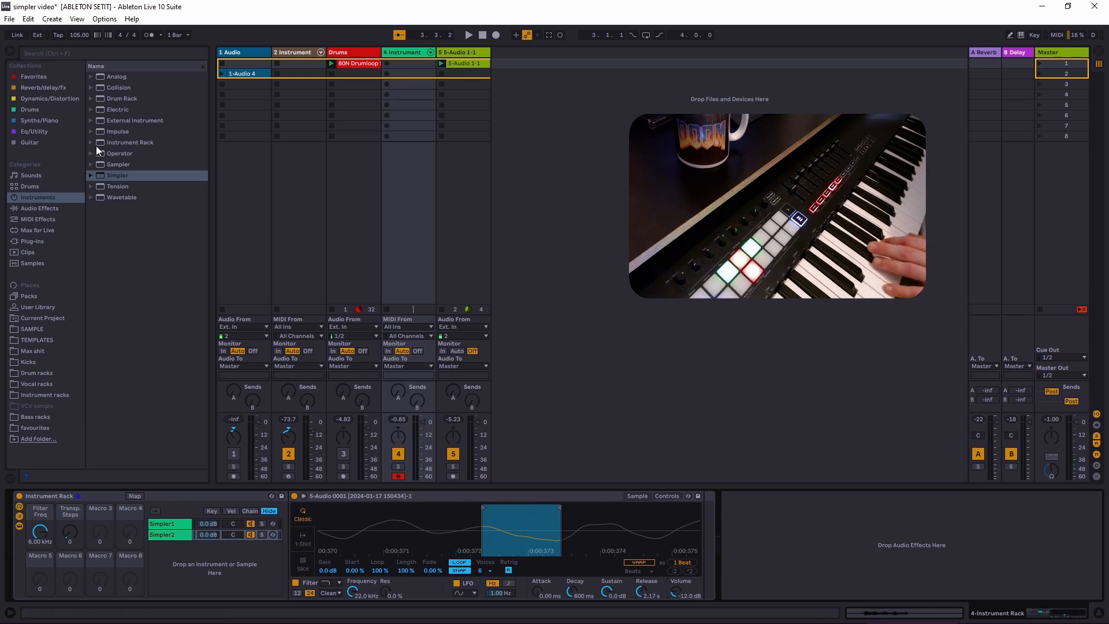
Add an Arpeggiator before Simpler2, compare it with the one in the Simpler1 chain, and set its rate to 1/16.
{"action": "left_click", "coordinate": [36, 219]}
{"action": "left_click_drag", "start_coordinate": [116, 78], "coordinate": [299, 546]}
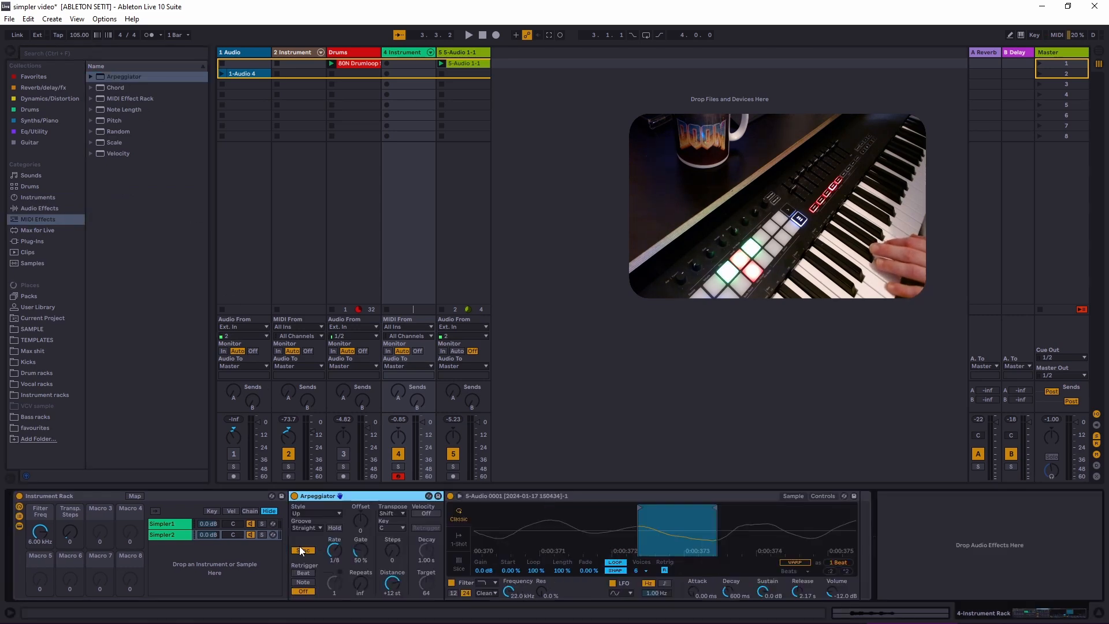
{"action": "left_click", "coordinate": [185, 524]}
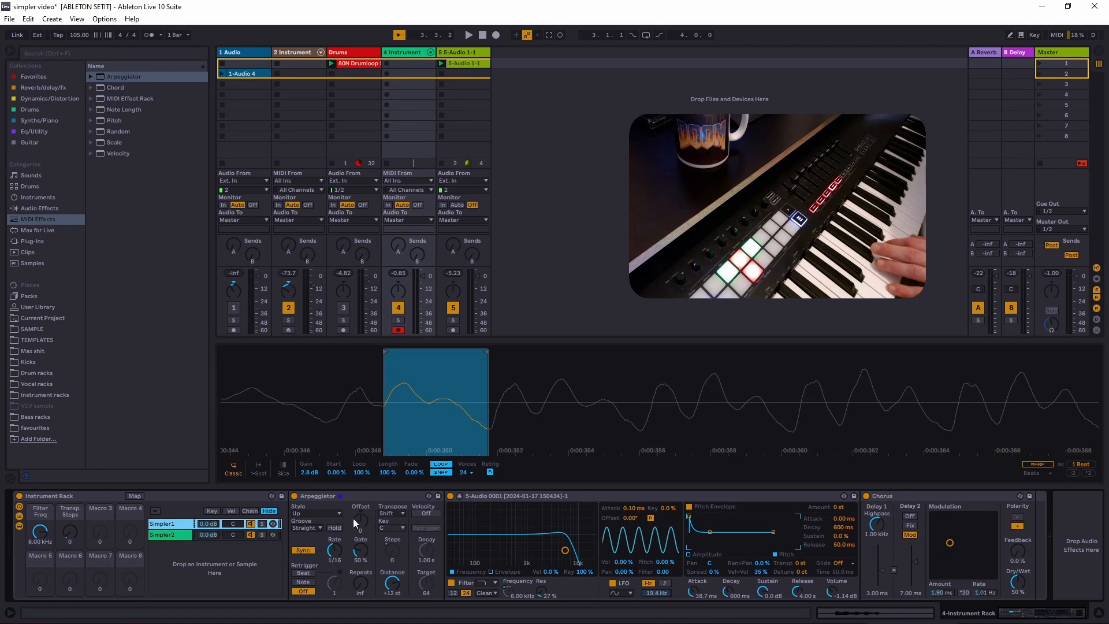
{"action": "left_click", "coordinate": [173, 534]}
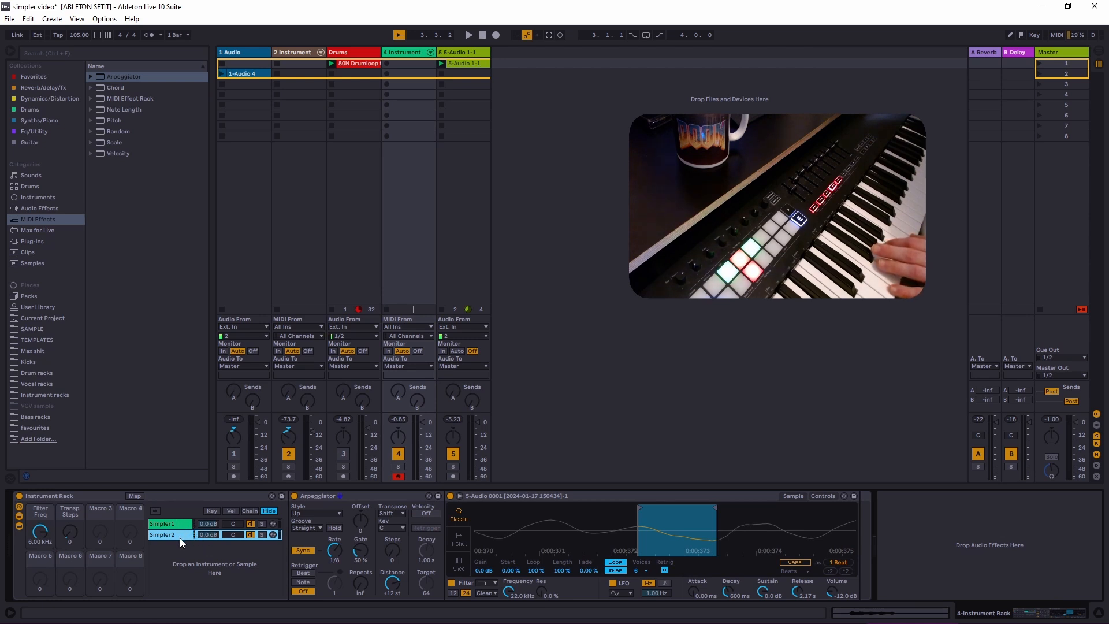
{"action": "left_click", "coordinate": [181, 524]}
{"action": "left_click", "coordinate": [184, 536]}
{"action": "left_click", "coordinate": [182, 523]}
{"action": "left_click", "coordinate": [185, 535]}
{"action": "left_click", "coordinate": [181, 521]}
{"action": "left_click", "coordinate": [189, 536]}
{"action": "left_click", "coordinate": [185, 524]}
{"action": "left_click", "coordinate": [189, 536]}
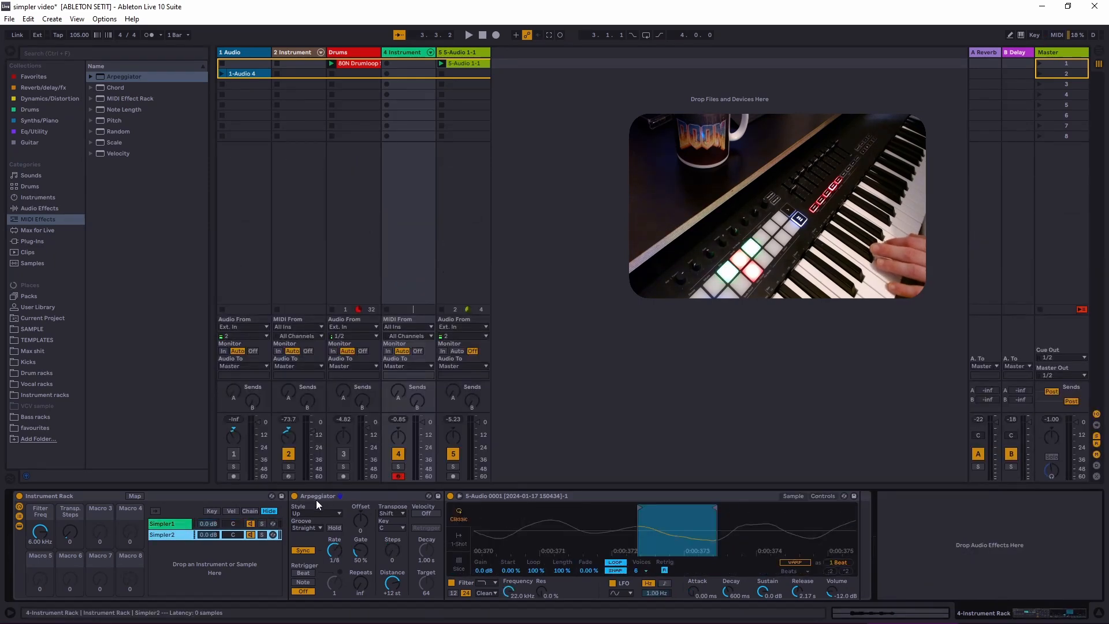
{"action": "left_click", "coordinate": [336, 551]}
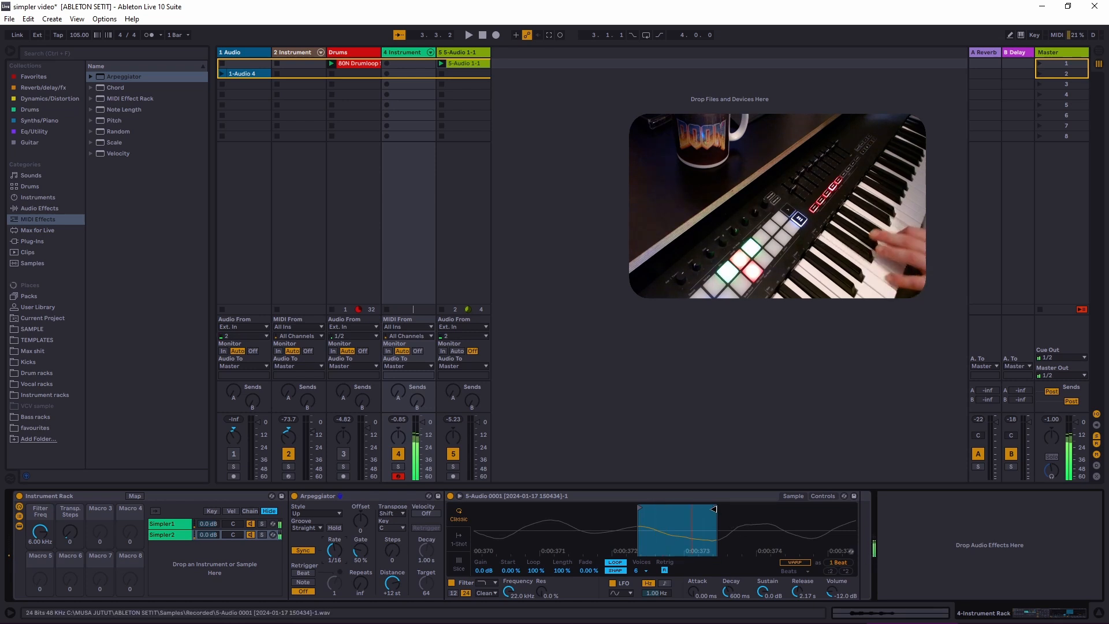
Adjust the start and end of Simpler2's looped section around 0:00:373 and raise the sample gain to 3.7 dB.
{"action": "left_click_drag", "start_coordinate": [640, 506], "coordinate": [597, 506]}
{"action": "mouse_move", "coordinate": [714, 506]}
{"action": "left_mouse_down"}
{"action": "mouse_move", "coordinate": [642, 503]}
{"action": "mouse_move", "coordinate": [734, 507]}
{"action": "left_mouse_up"}
{"action": "left_click_drag", "start_coordinate": [599, 505], "coordinate": [665, 506]}
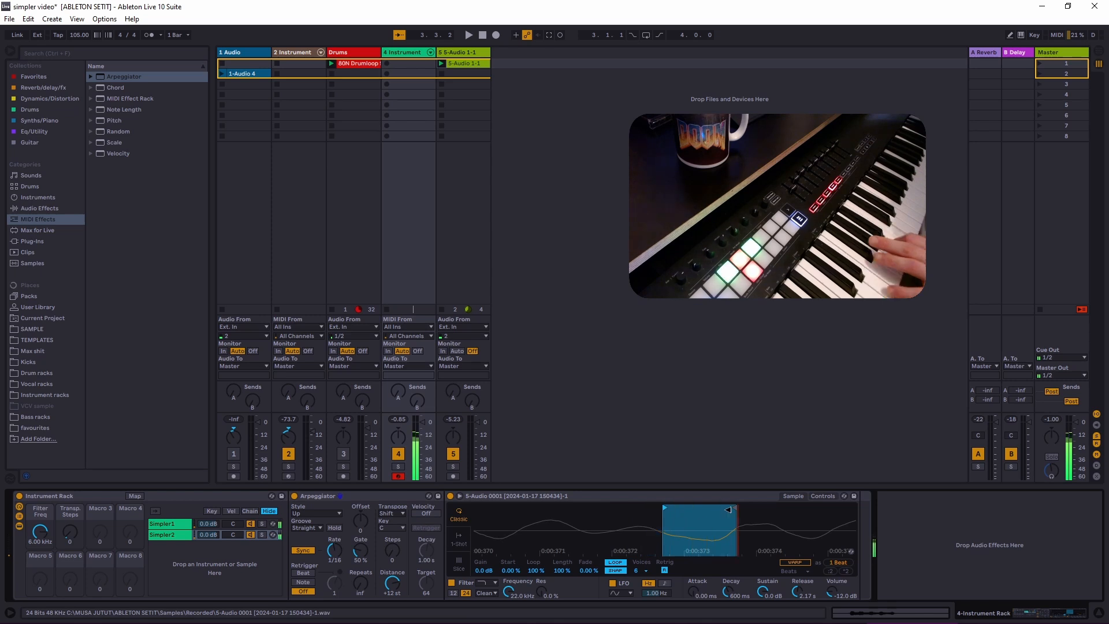
{"action": "left_click_drag", "start_coordinate": [735, 507], "coordinate": [766, 507]}
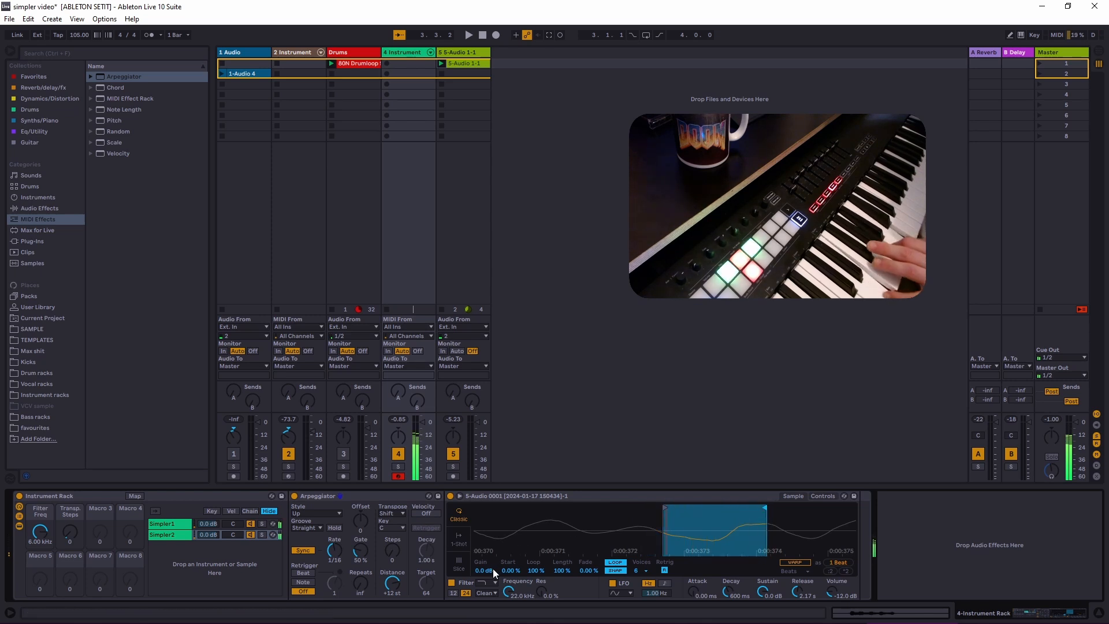
{"action": "left_click_drag", "start_coordinate": [482, 571], "coordinate": [481, 551]}
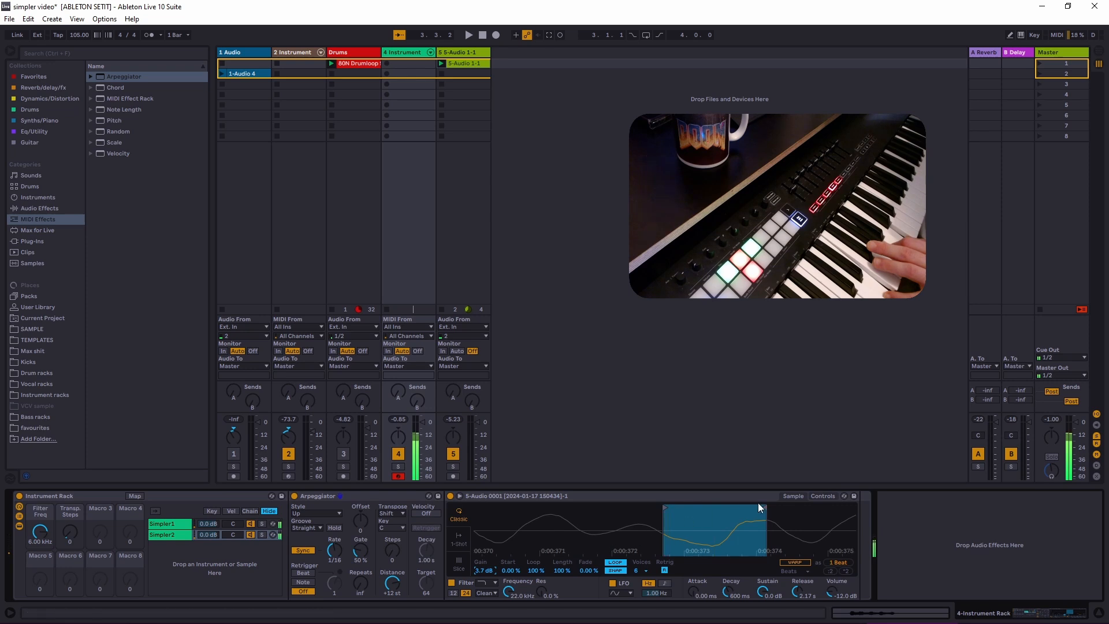
{"action": "mouse_move", "coordinate": [664, 504]}
{"action": "left_mouse_down"}
{"action": "mouse_move", "coordinate": [720, 504]}
{"action": "mouse_move", "coordinate": [656, 505]}
{"action": "mouse_move", "coordinate": [665, 505]}
{"action": "left_mouse_up"}
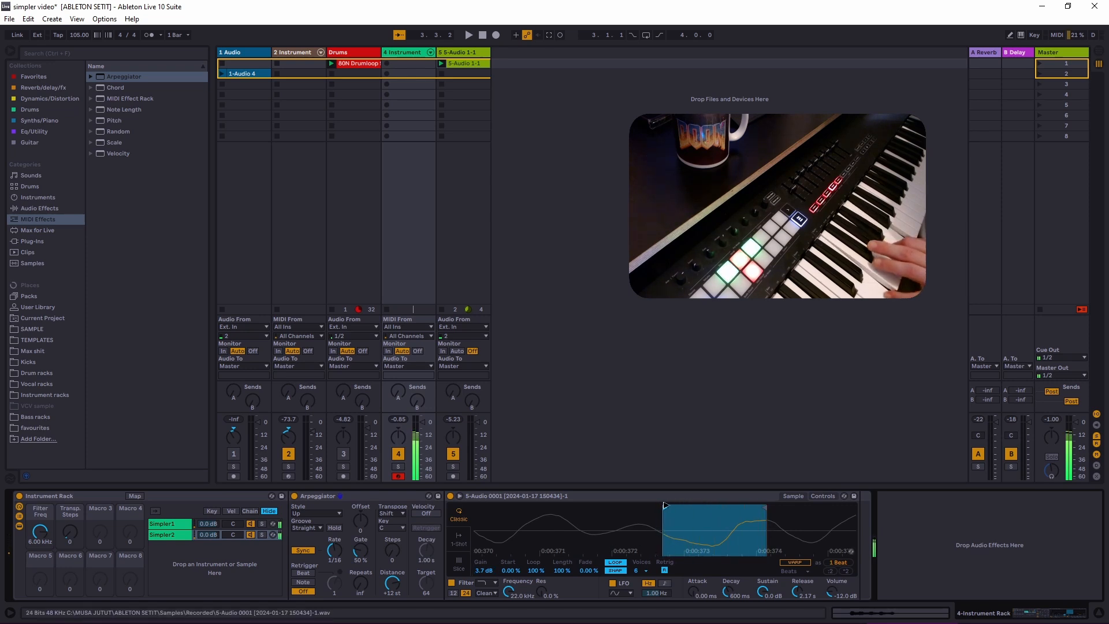
{"action": "mouse_move", "coordinate": [761, 513]}
{"action": "left_mouse_down"}
{"action": "mouse_move", "coordinate": [743, 510]}
{"action": "mouse_move", "coordinate": [774, 510]}
{"action": "mouse_move", "coordinate": [750, 510]}
{"action": "left_mouse_up"}
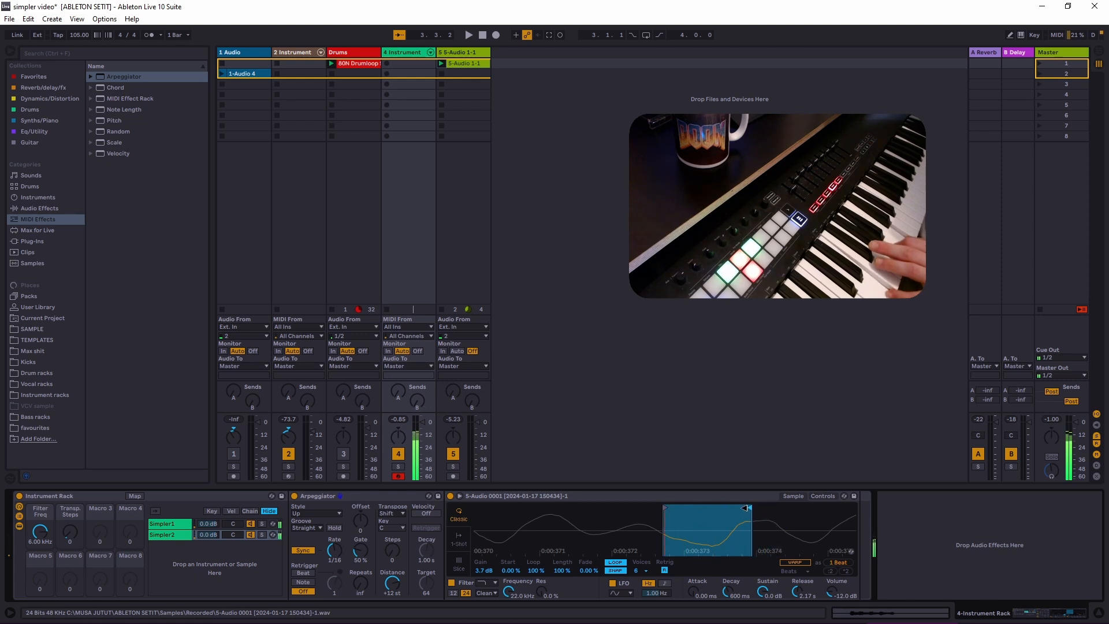
Move Simpler2's looped section earlier in the waveform, spanning about 0:00:369 to 0:00:371.
{"action": "left_click_drag", "start_coordinate": [665, 506], "coordinate": [484, 508]}
{"action": "mouse_move", "coordinate": [785, 509]}
{"action": "left_mouse_down"}
{"action": "mouse_move", "coordinate": [832, 509]}
{"action": "mouse_move", "coordinate": [585, 511]}
{"action": "mouse_move", "coordinate": [649, 506]}
{"action": "left_mouse_up"}
{"action": "mouse_move", "coordinate": [528, 507]}
{"action": "left_mouse_down"}
{"action": "mouse_move", "coordinate": [554, 507]}
{"action": "mouse_move", "coordinate": [510, 510]}
{"action": "left_mouse_up"}
{"action": "mouse_move", "coordinate": [641, 505]}
{"action": "left_mouse_down"}
{"action": "mouse_move", "coordinate": [616, 507]}
{"action": "mouse_move", "coordinate": [650, 506]}
{"action": "left_mouse_up"}
{"action": "left_click_drag", "start_coordinate": [504, 508], "coordinate": [506, 510]}
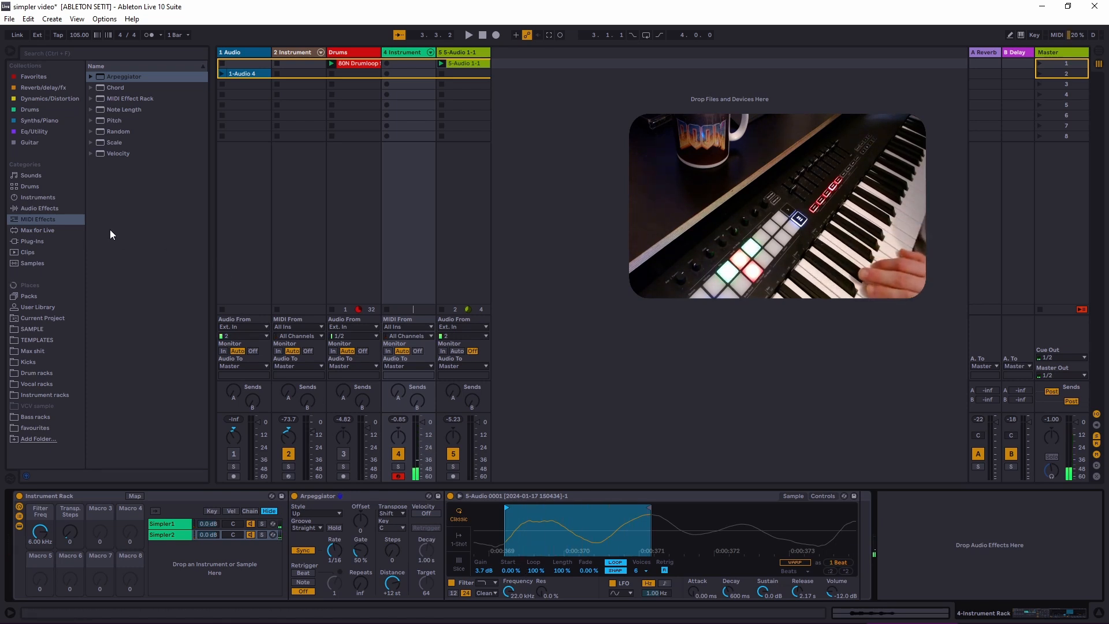
Add a Chorus after Simpler2 and audition the sound with the Arpeggiator switched off and back on.
{"action": "left_click", "coordinate": [51, 207]}
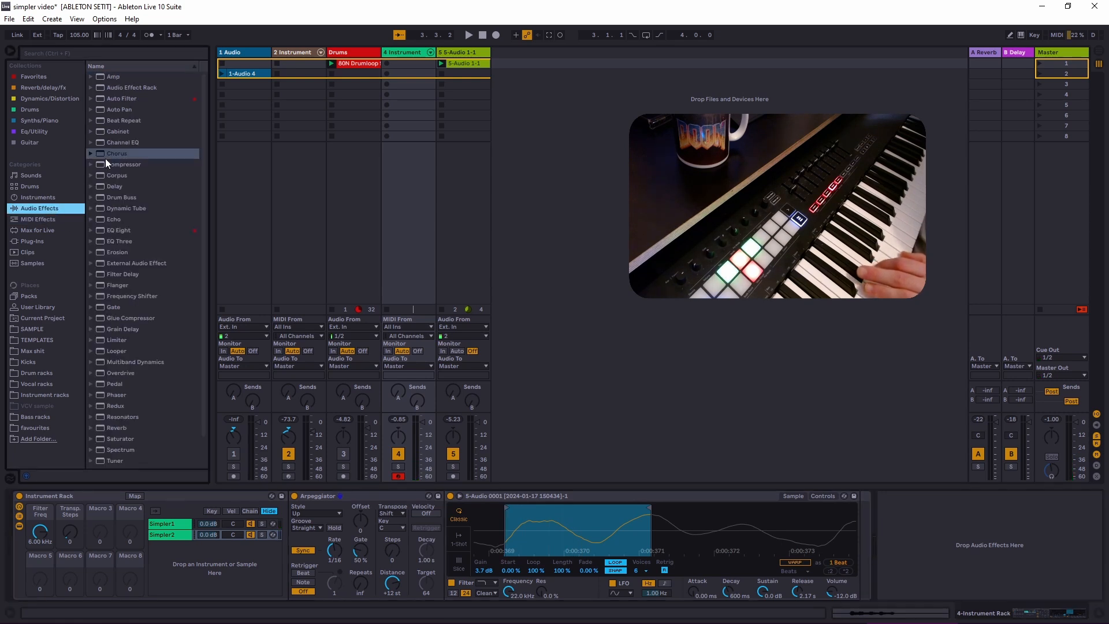
{"action": "left_click_drag", "start_coordinate": [120, 153], "coordinate": [859, 545]}
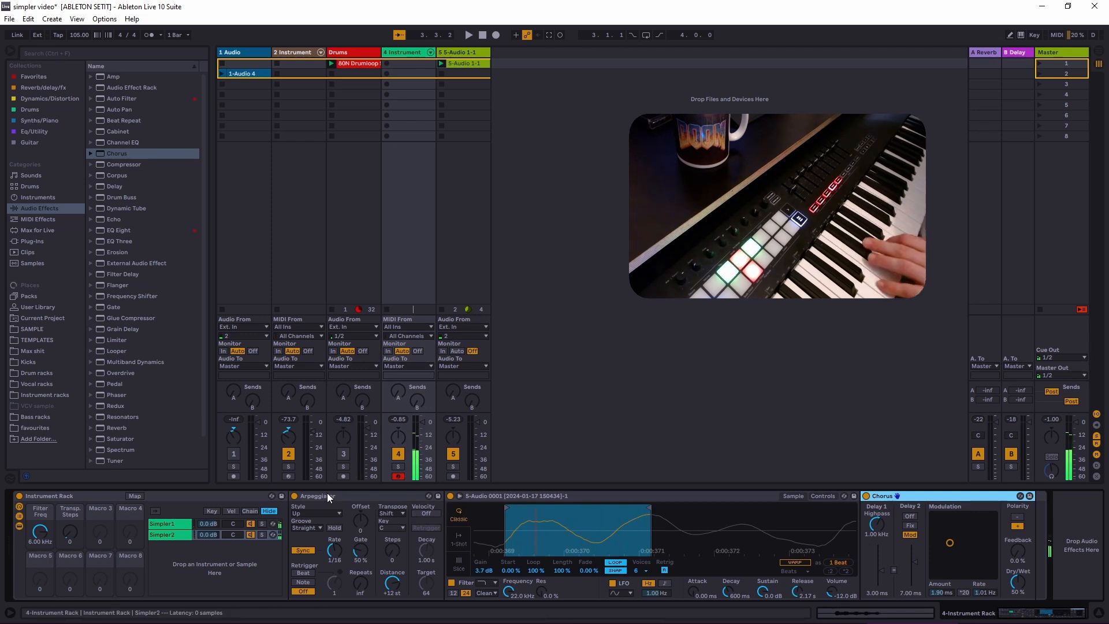
{"action": "left_click", "coordinate": [294, 497]}
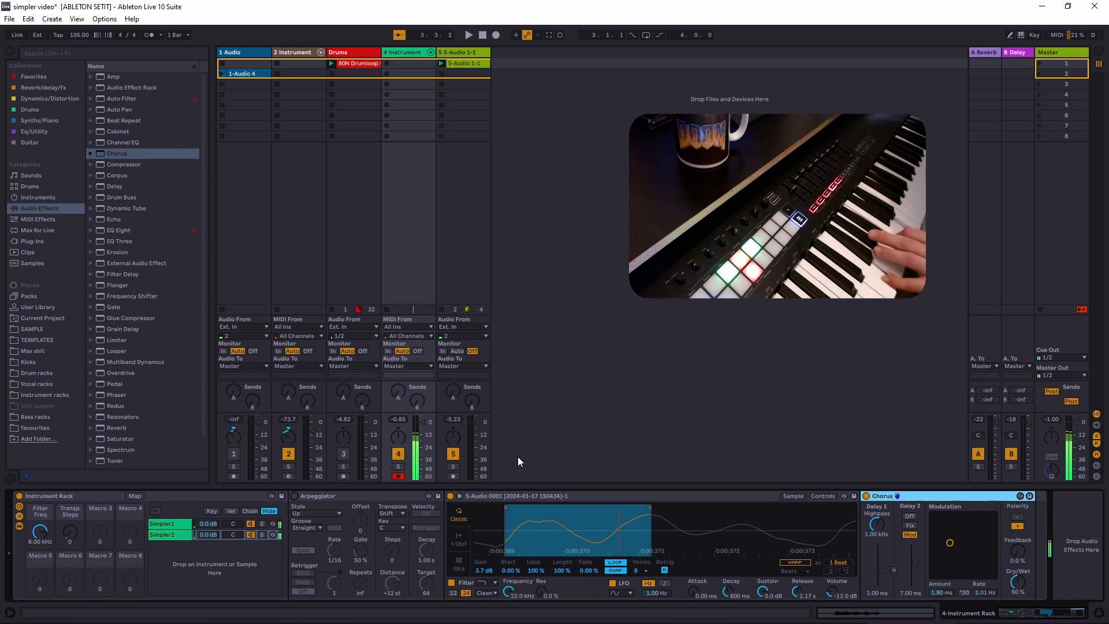
{"action": "left_click", "coordinate": [295, 496]}
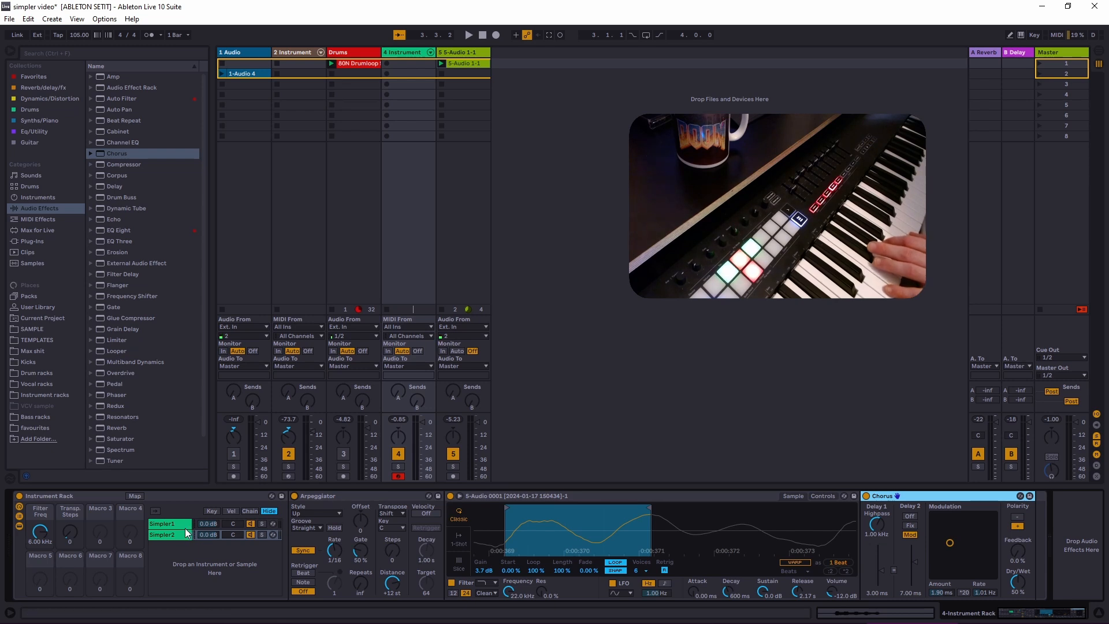
Map Simpler2's filter frequency to the rack's Filter Freq macro, with the macro at 2.48 kHz.
{"action": "left_click", "coordinate": [109, 497]}
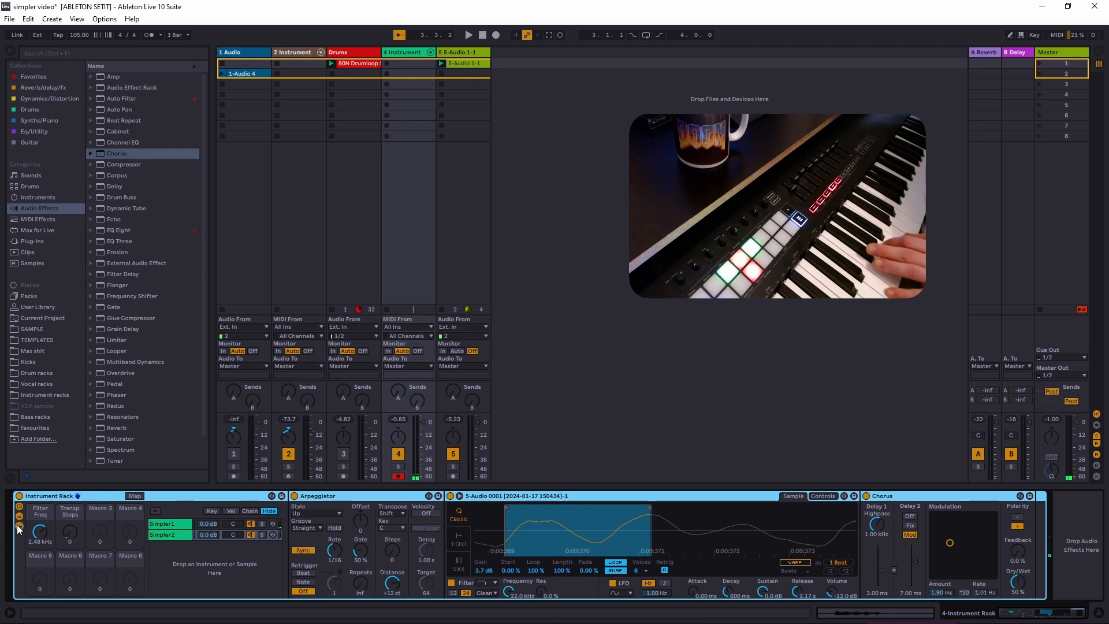
{"action": "left_click", "coordinate": [181, 522]}
{"action": "left_click", "coordinate": [179, 535]}
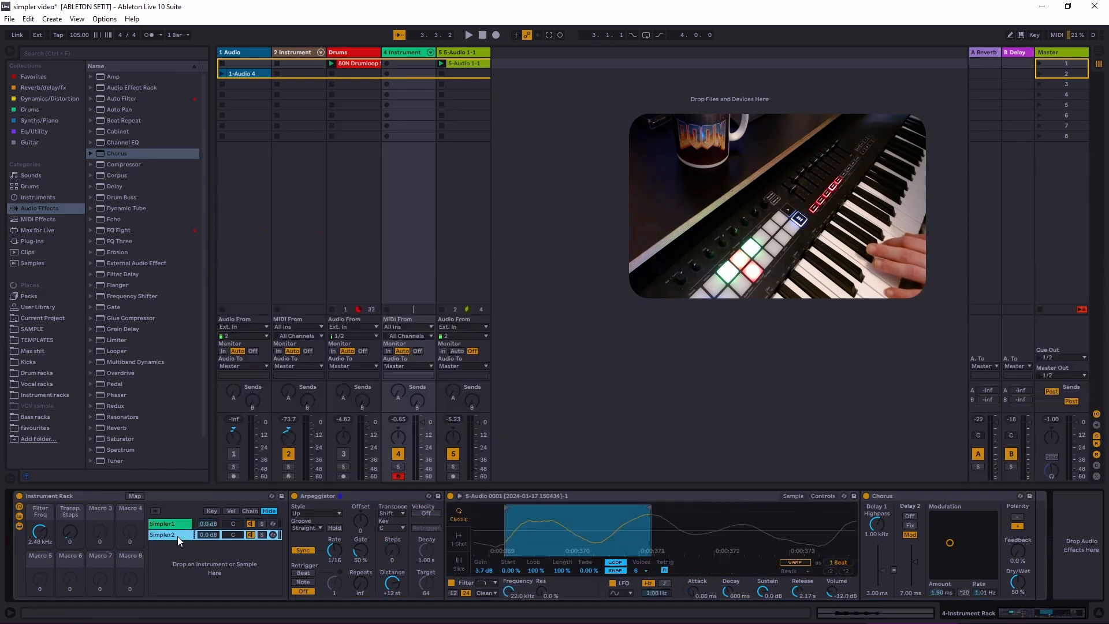
{"action": "right_click", "coordinate": [511, 588]}
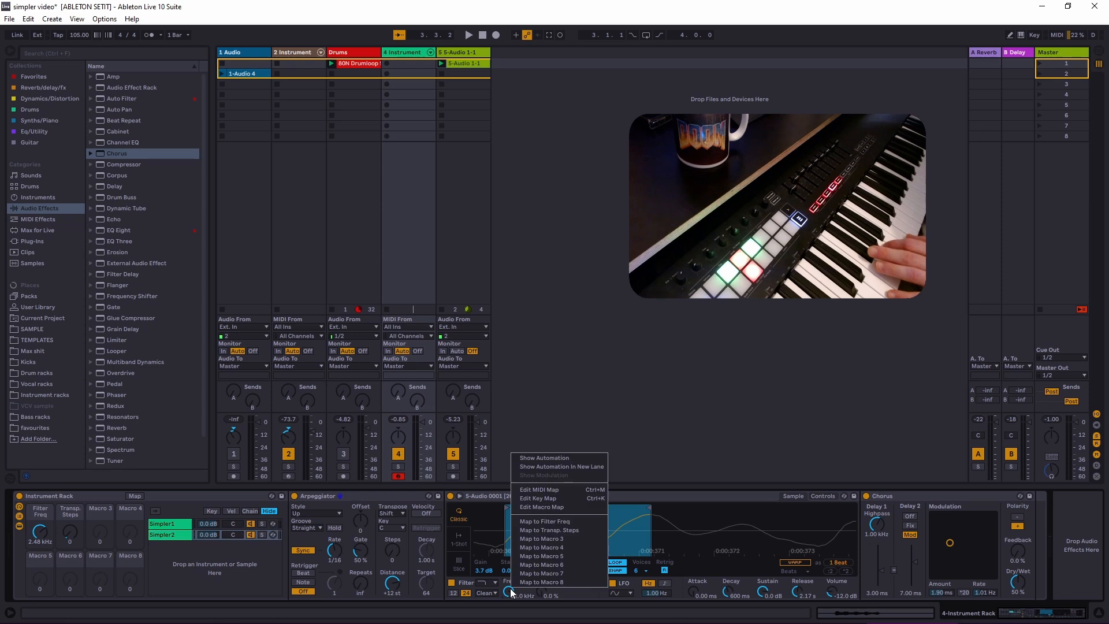
{"action": "left_click", "coordinate": [560, 521]}
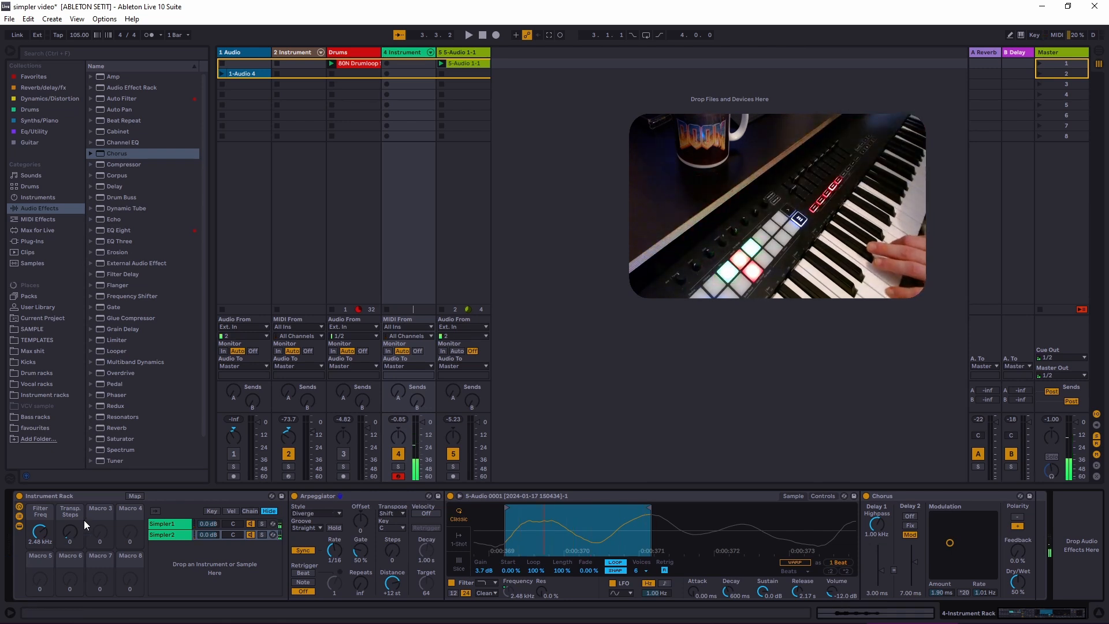
Remove the Filter Freq macro's mapping to Simpler2, keeping only the one to Simpler1.
{"action": "left_click", "coordinate": [96, 500]}
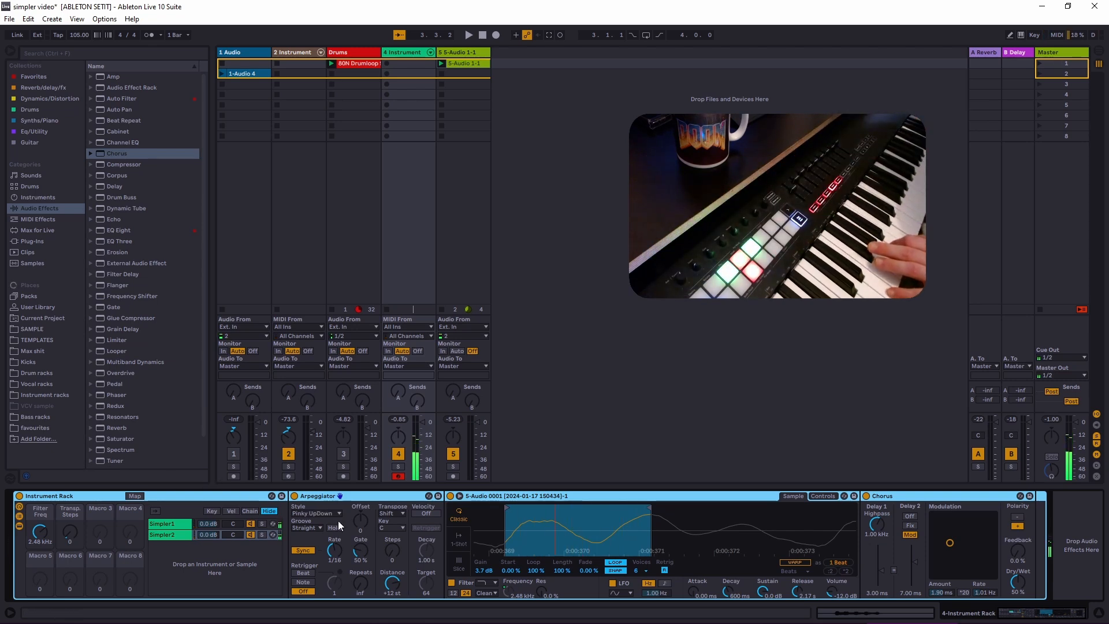
{"action": "right_click", "coordinate": [40, 528]}
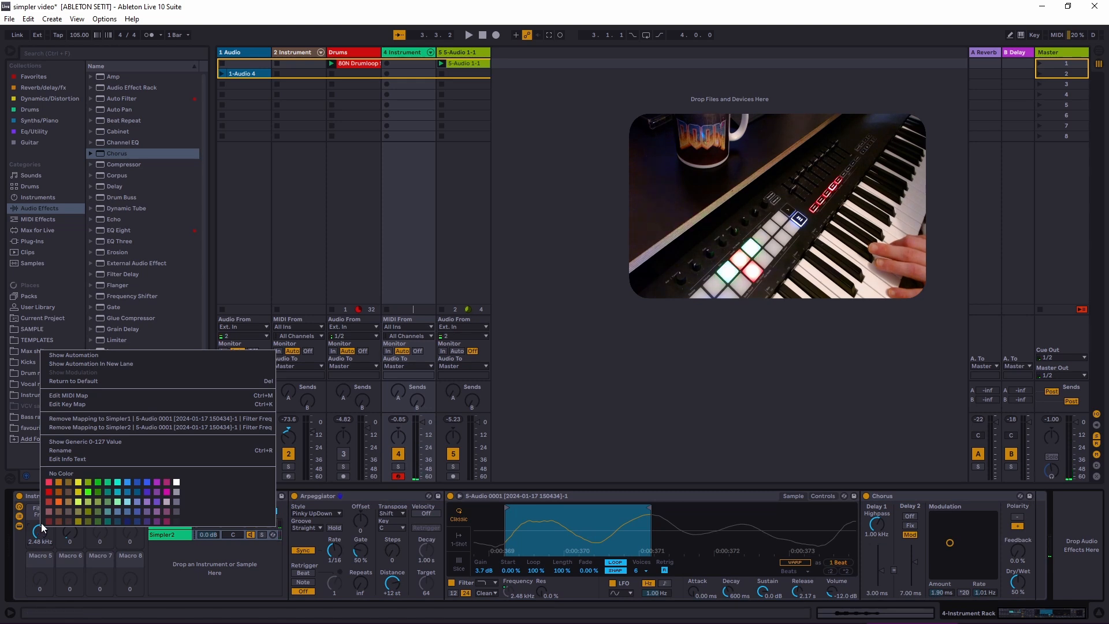
{"action": "left_click", "coordinate": [122, 427]}
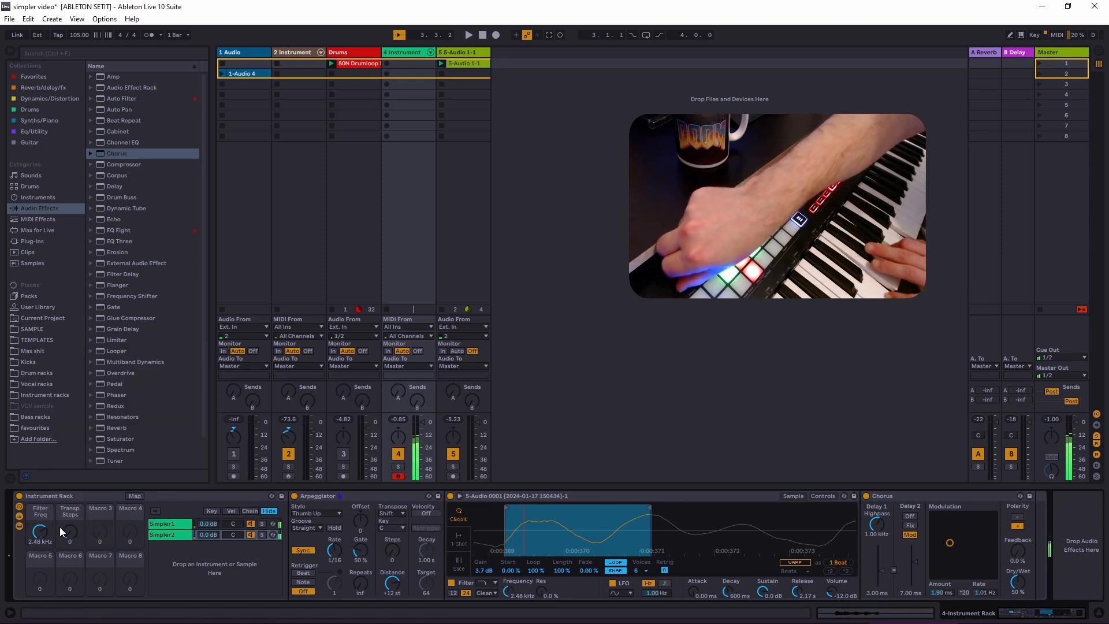
Switch off the Arpeggiator in the Simpler1 chain and collapse Simpler1's expanded sample view.
{"action": "left_click", "coordinate": [99, 494]}
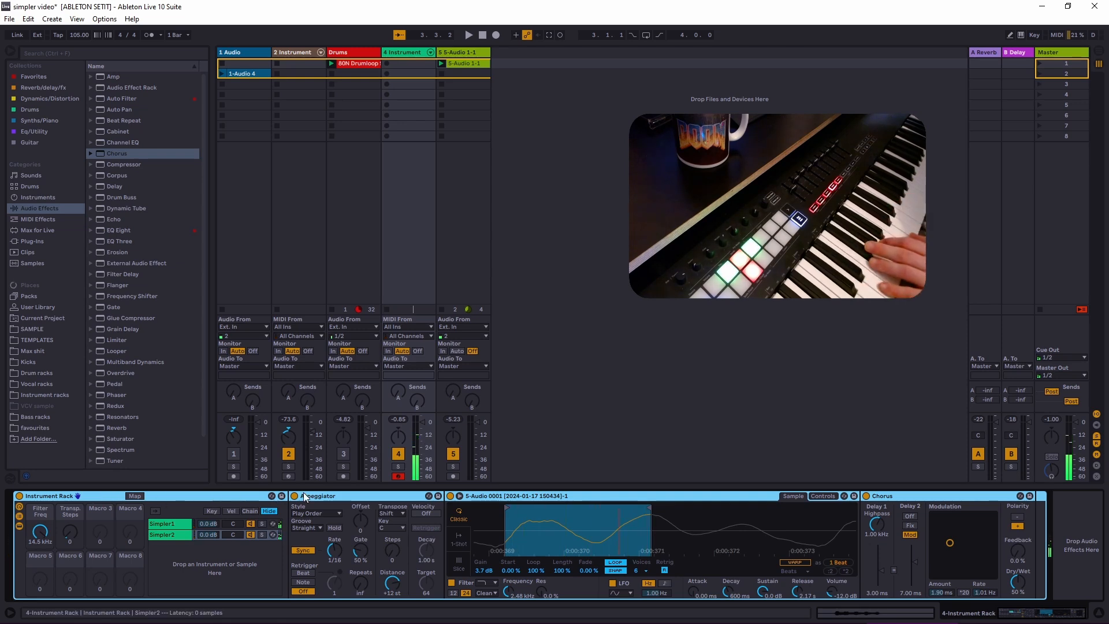
{"action": "left_click", "coordinate": [184, 527]}
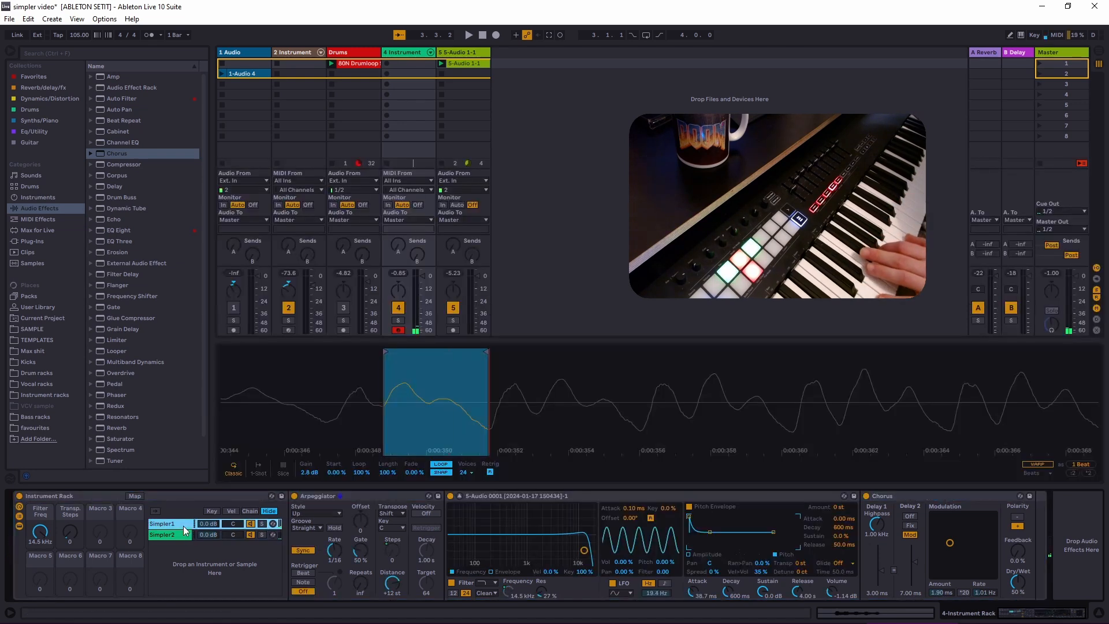
{"action": "left_click", "coordinate": [295, 496]}
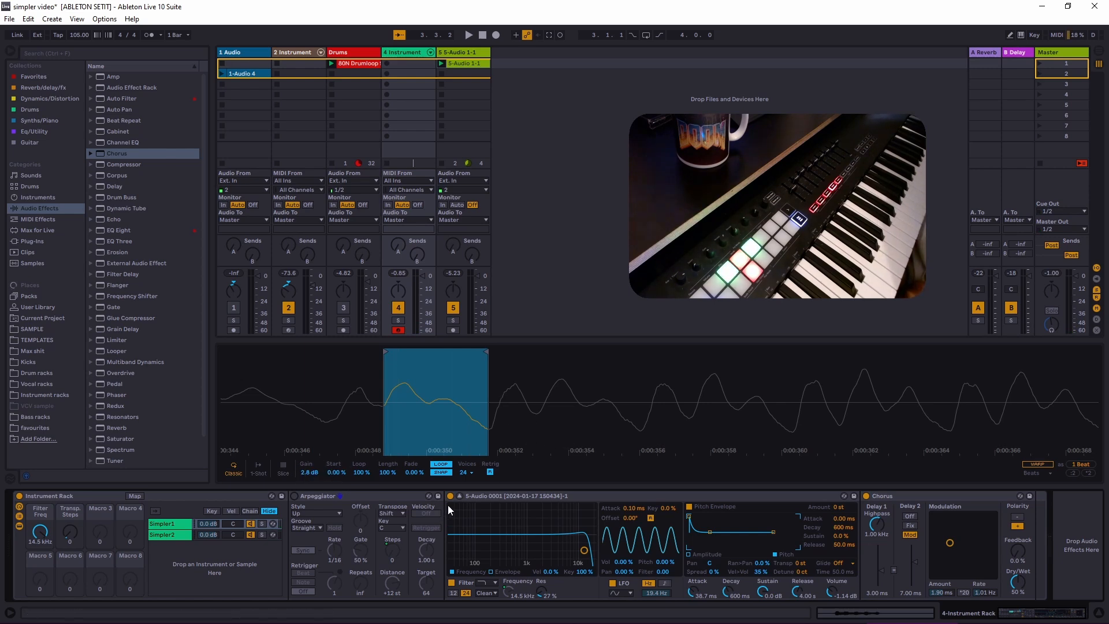
{"action": "left_click", "coordinate": [460, 497]}
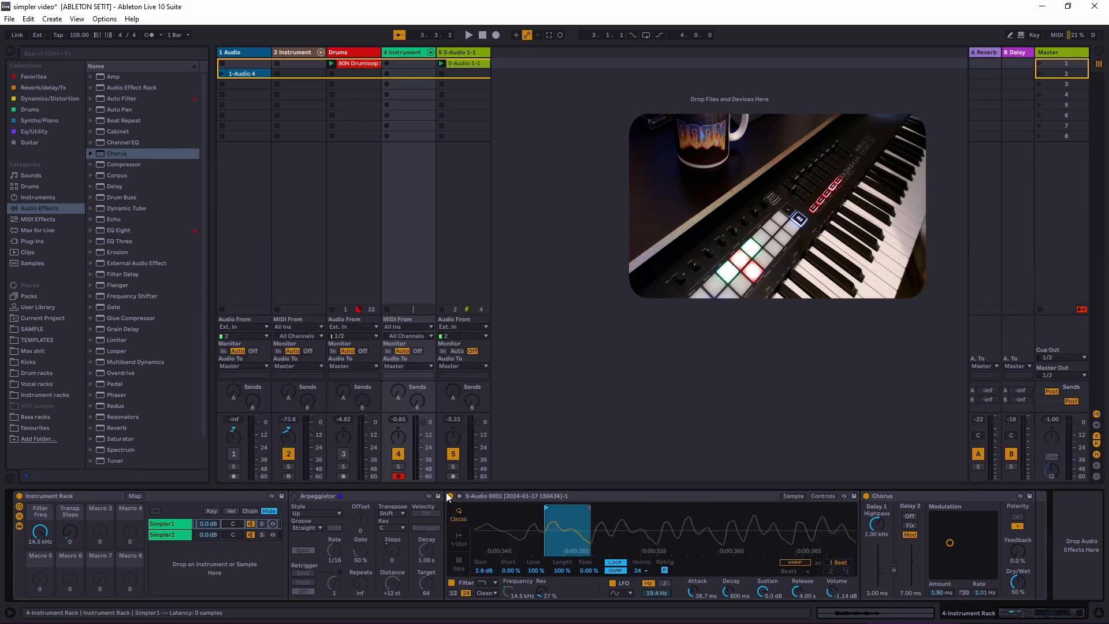